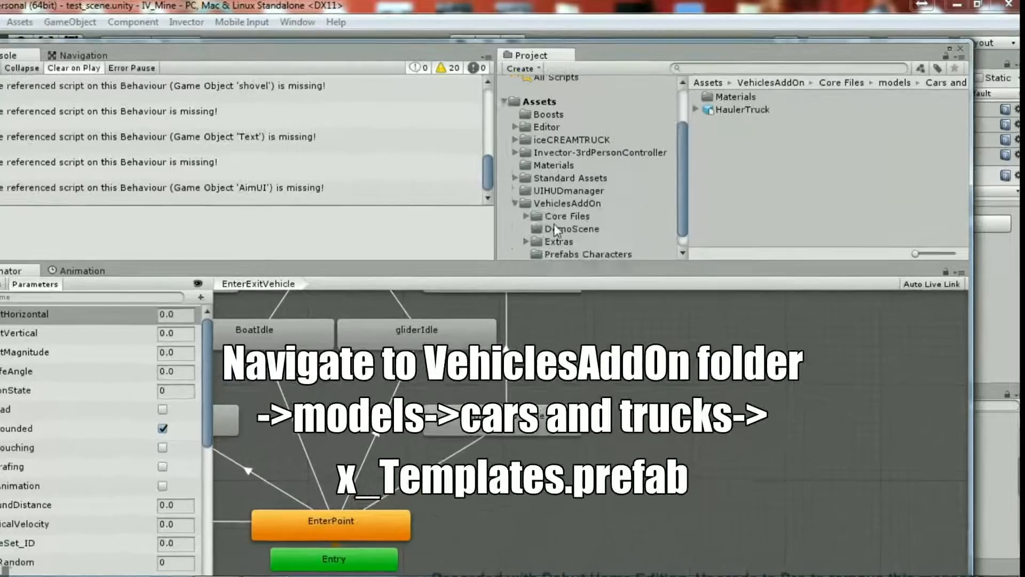
- Place the carTemplate-Rename prefab from VehiclesAddOn > Core Files > models > Cars and Trucks > x_Templates into the scene
click(526, 215)
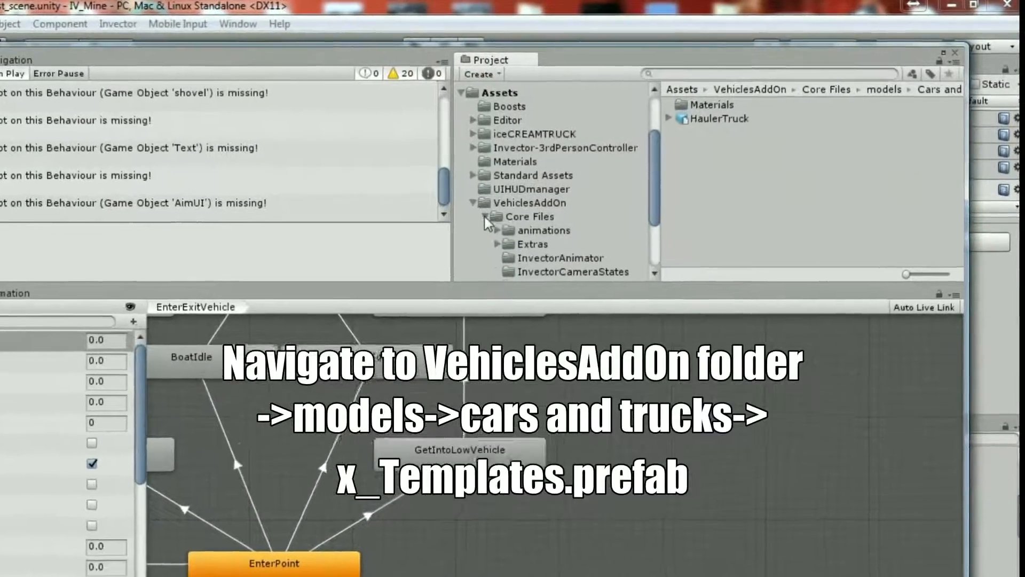
scroll(494, 227, down, 1)
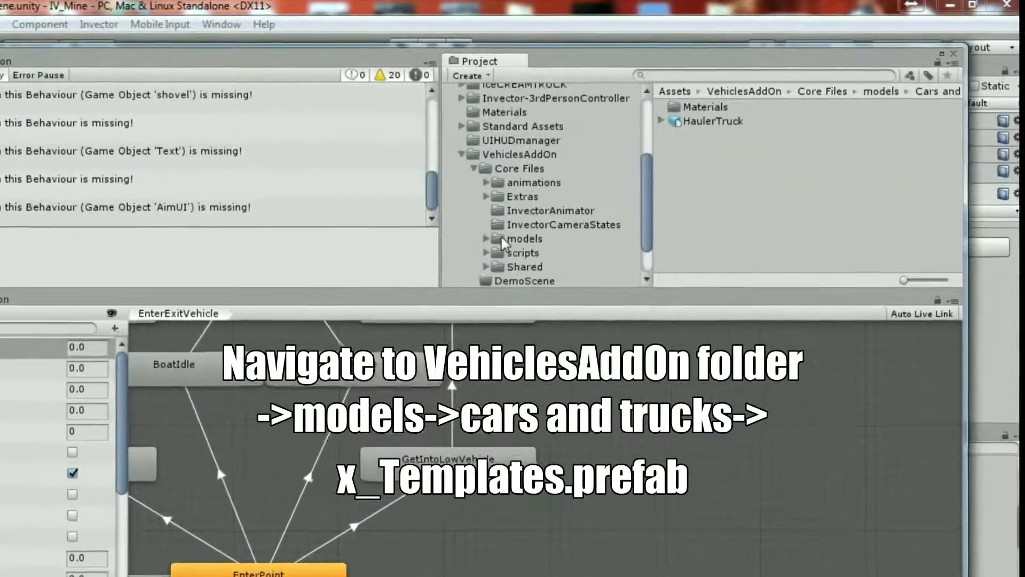
click(497, 234)
scroll(502, 258, down, 3)
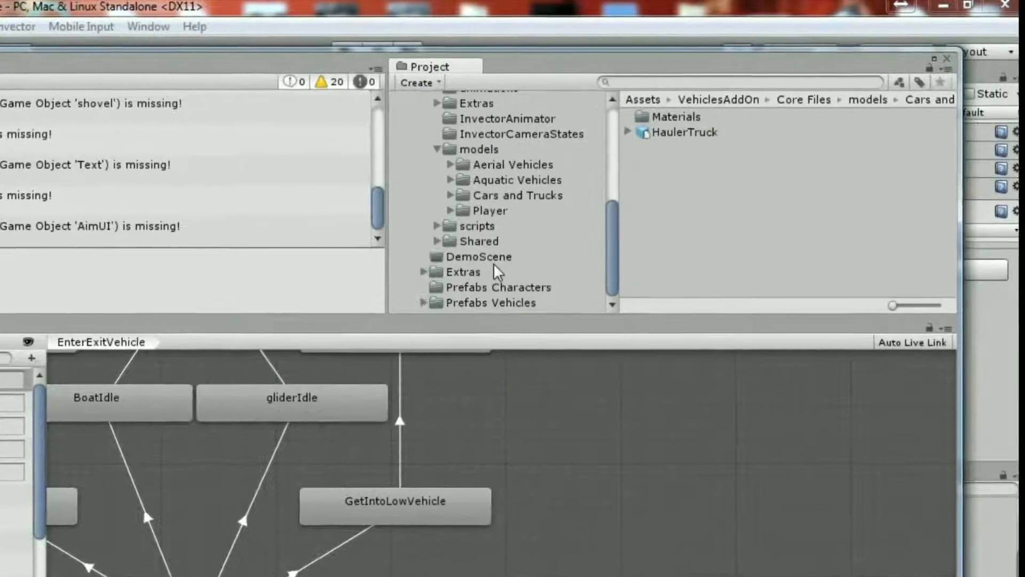
click(471, 192)
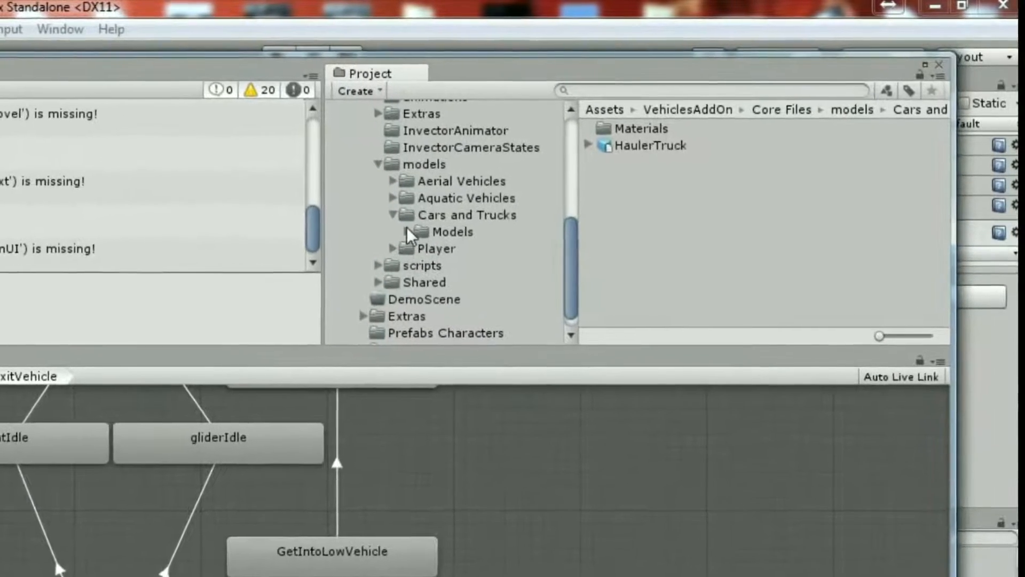
click(422, 226)
scroll(411, 237, down, 5)
click(478, 258)
scroll(411, 267, down, 2)
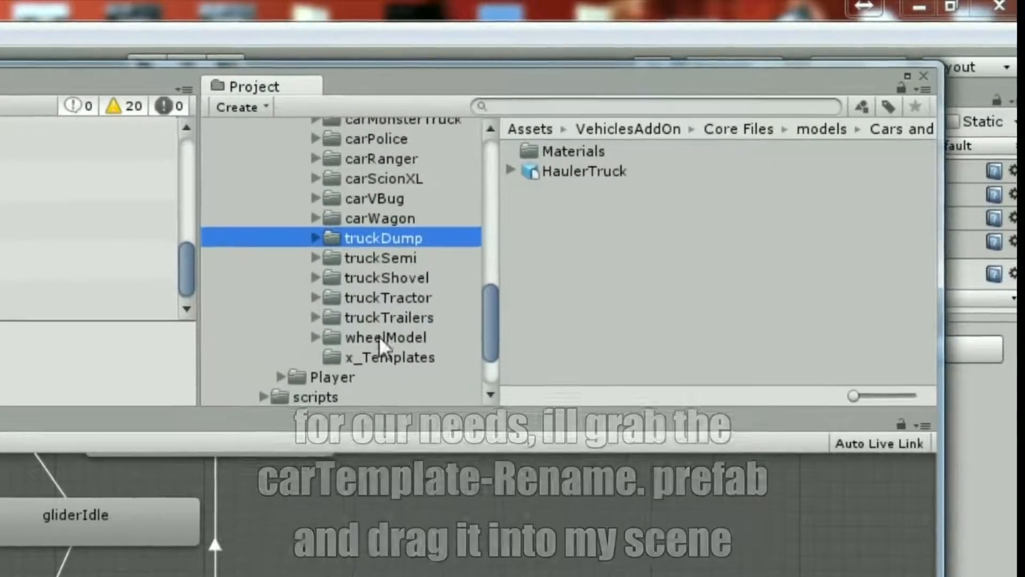
click(427, 329)
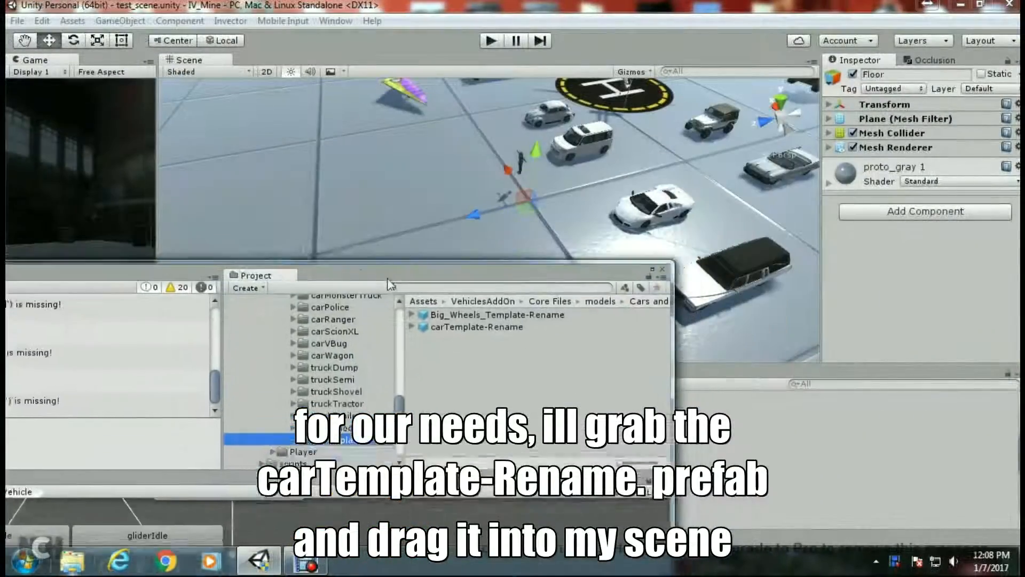
drag(388, 279, 376, 293)
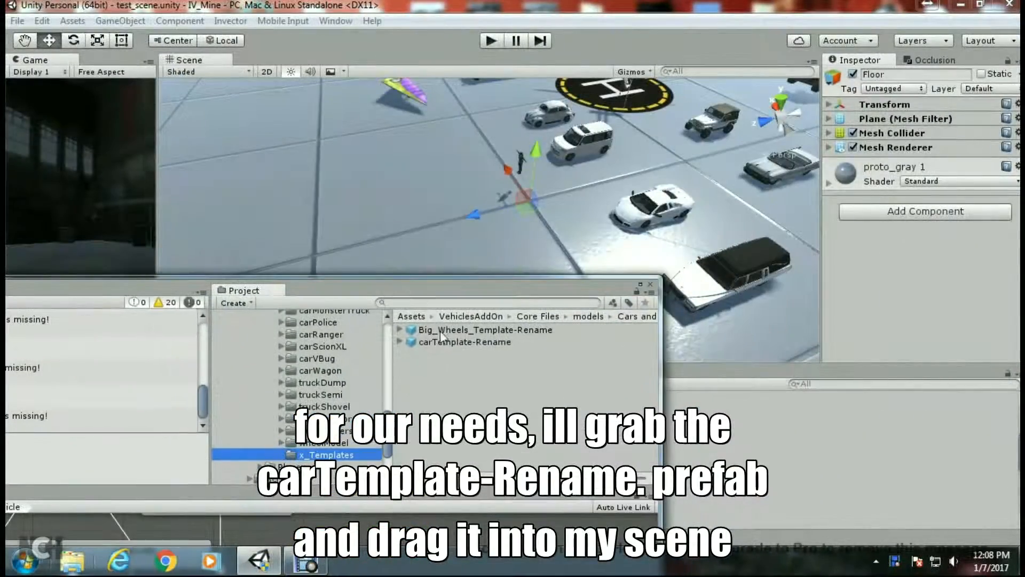
drag(437, 344, 484, 249)
drag(442, 289, 1024, 95)
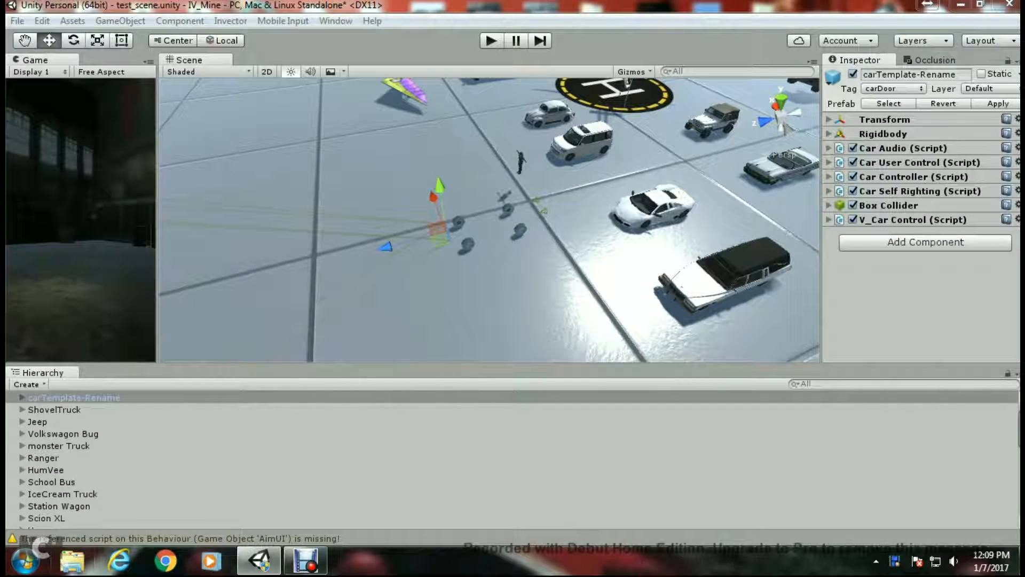
- Set the carTemplate-Rename object's position to 0, 0, 0
click(62, 406)
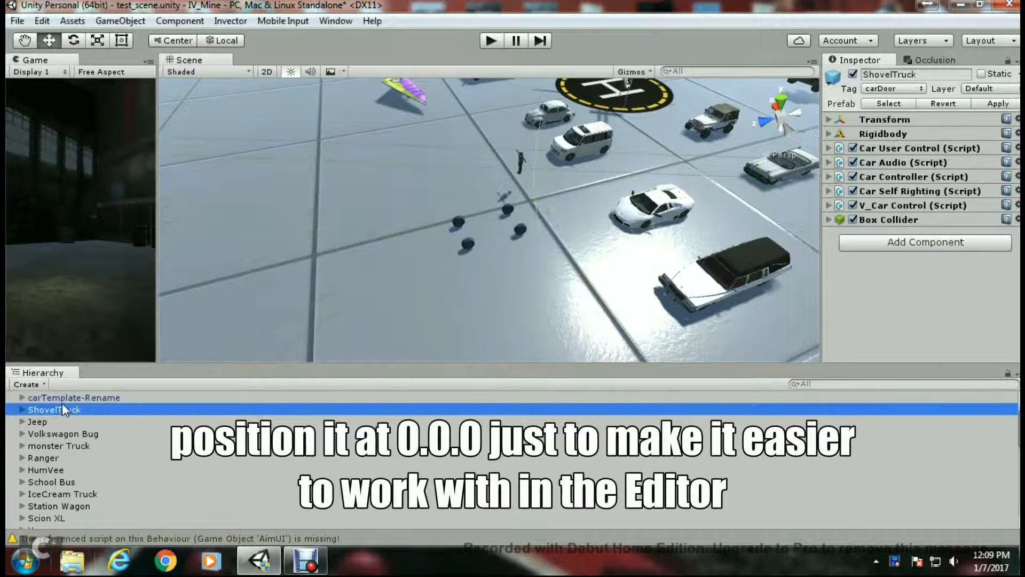
click(61, 397)
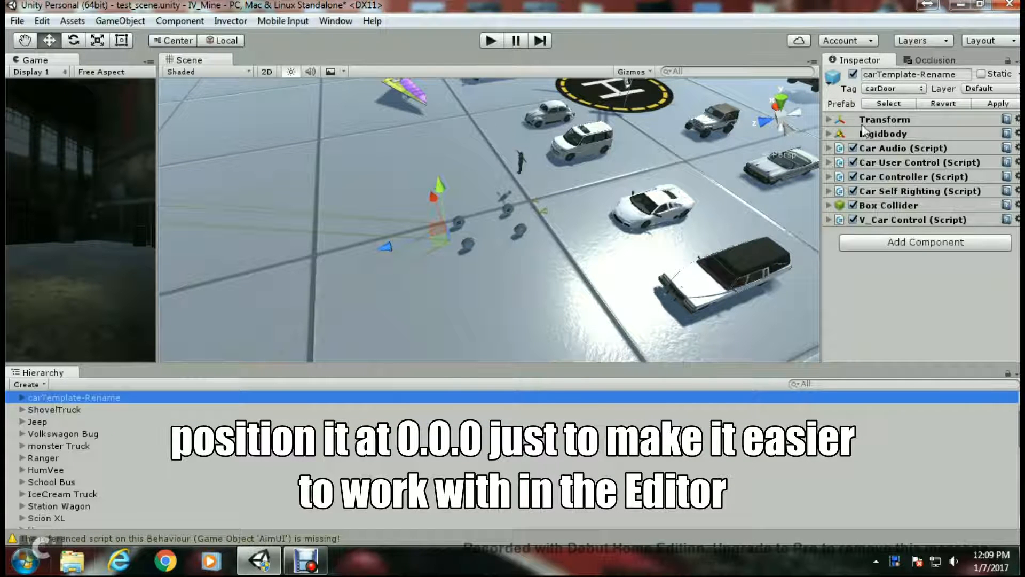
click(829, 119)
click(910, 132)
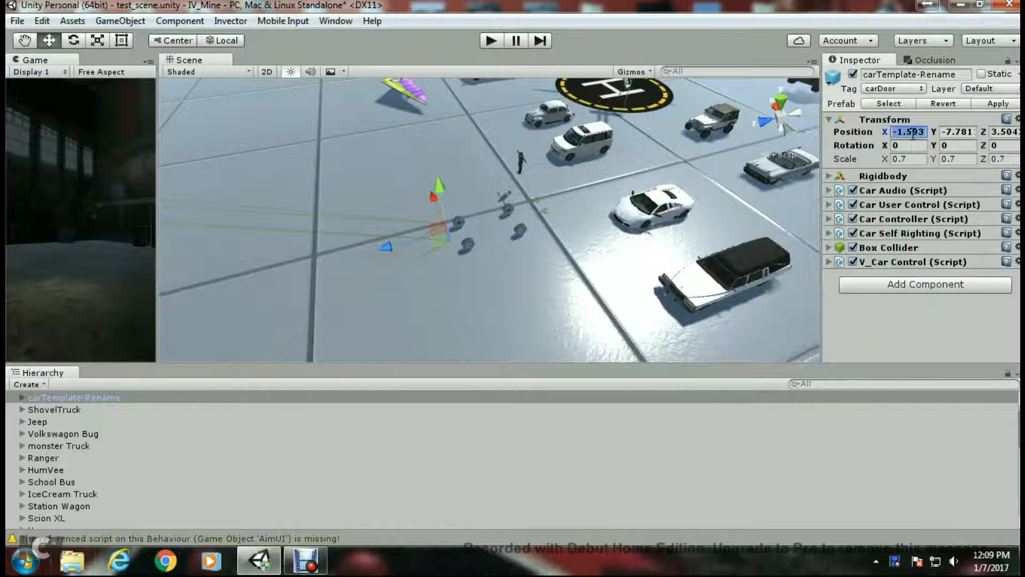
text(0)
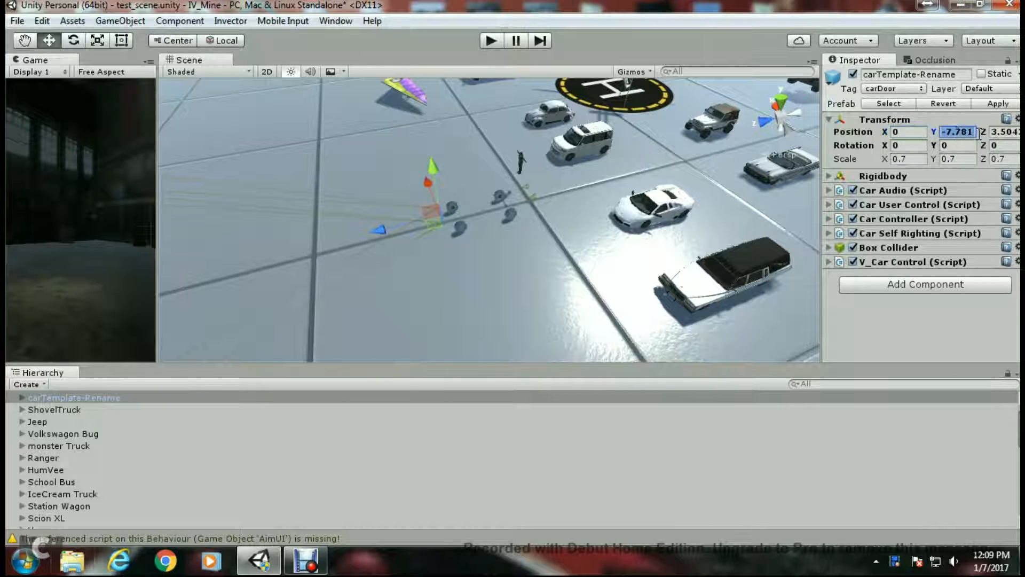
text(0)
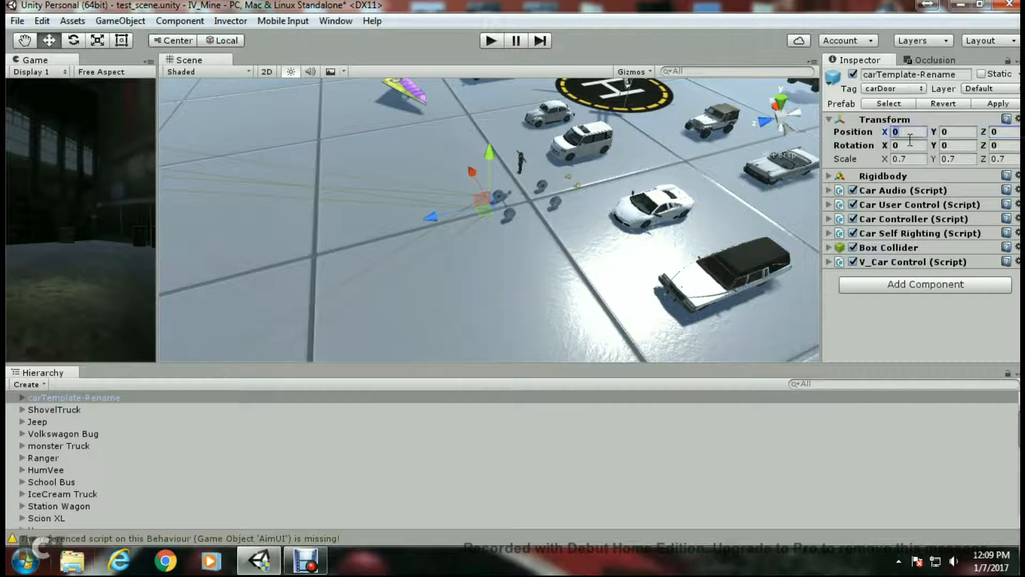
scroll(475, 267, down, 5)
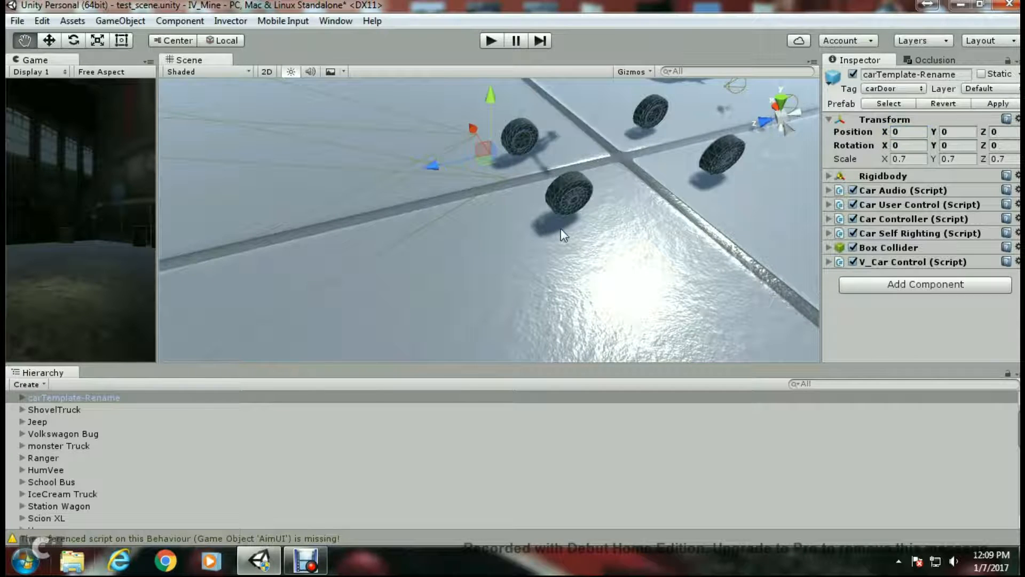
scroll(561, 229, up, 2)
scroll(553, 238, down, 5)
scroll(481, 299, up, 2)
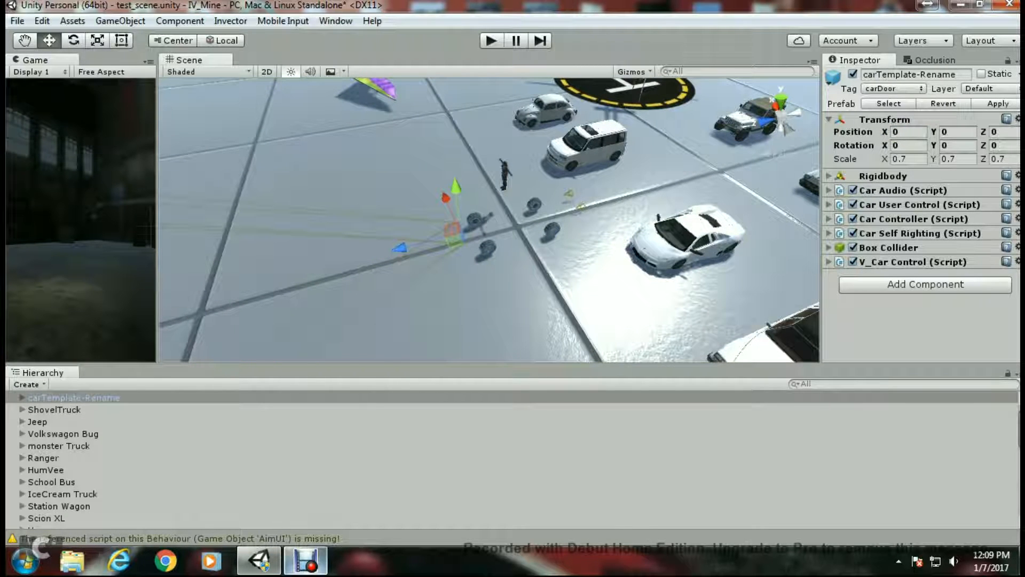
- Add the carAmbulance model from Cars and Trucks > Models > carAmbulance to the scene
click(259, 561)
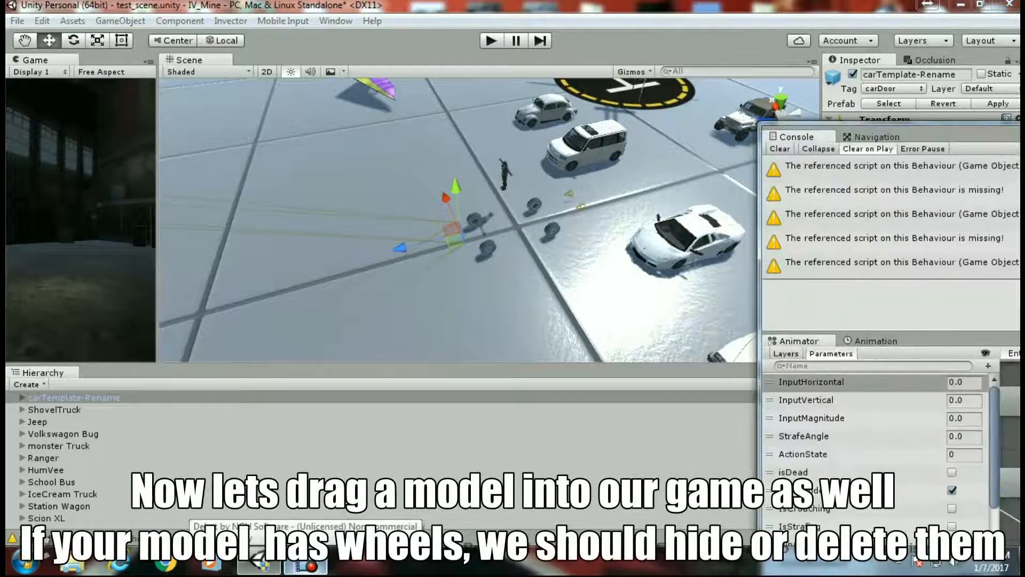
drag(502, 278, 312, 300)
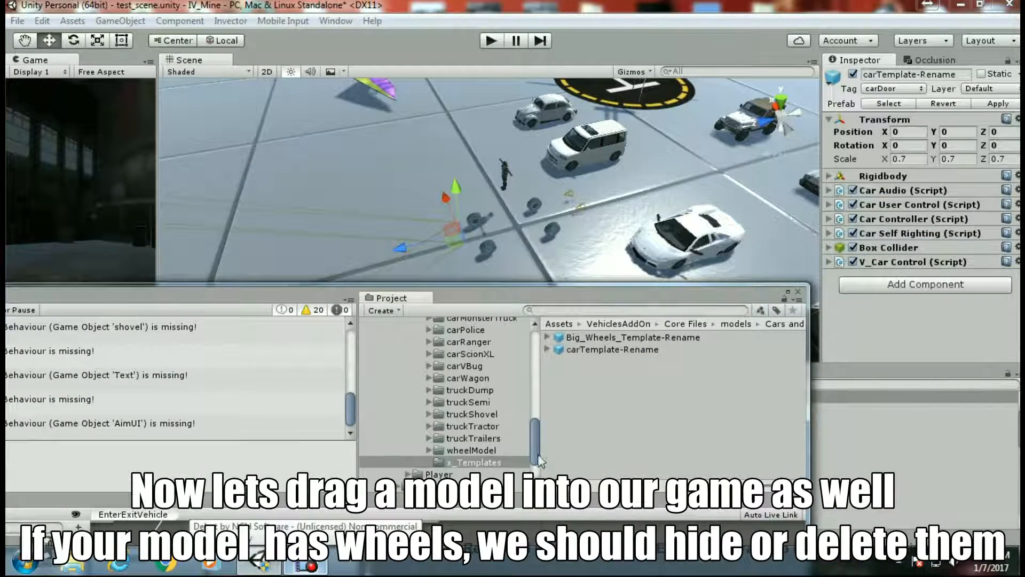
drag(540, 460, 537, 411)
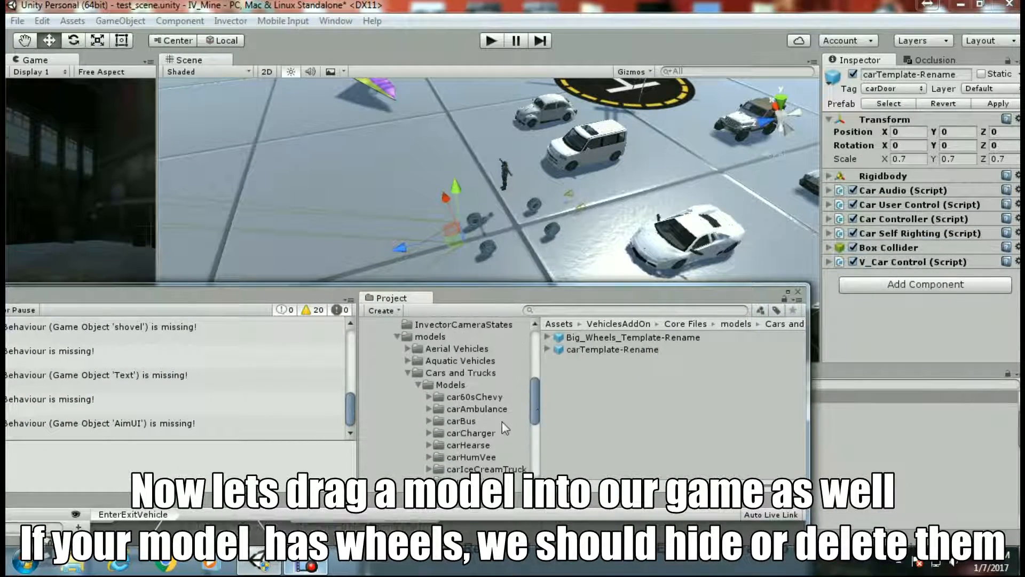
click(494, 408)
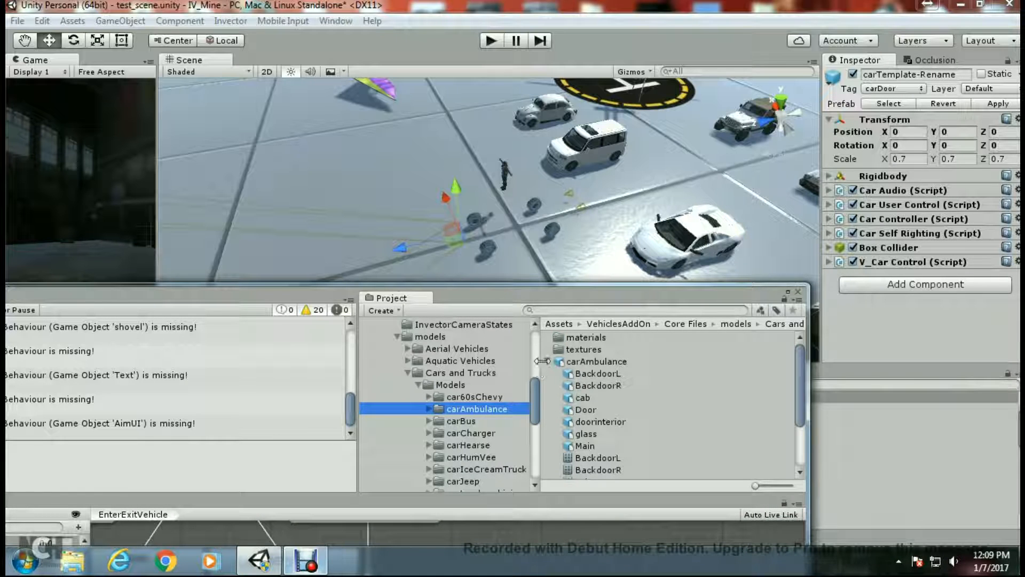
click(547, 361)
drag(577, 362, 541, 225)
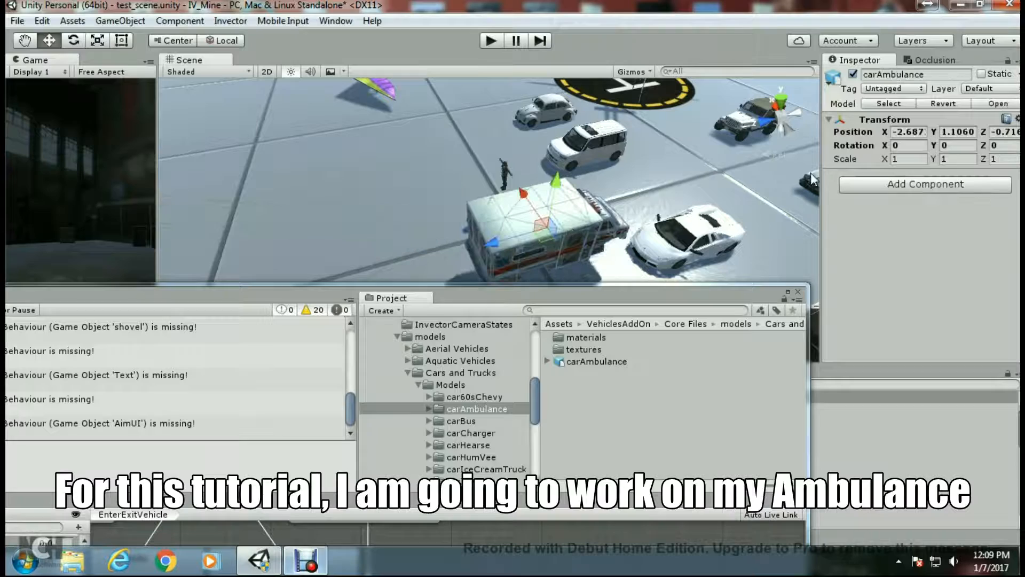
- Set the carAmbulance position to 0, 0, 0
click(908, 131)
text(00)
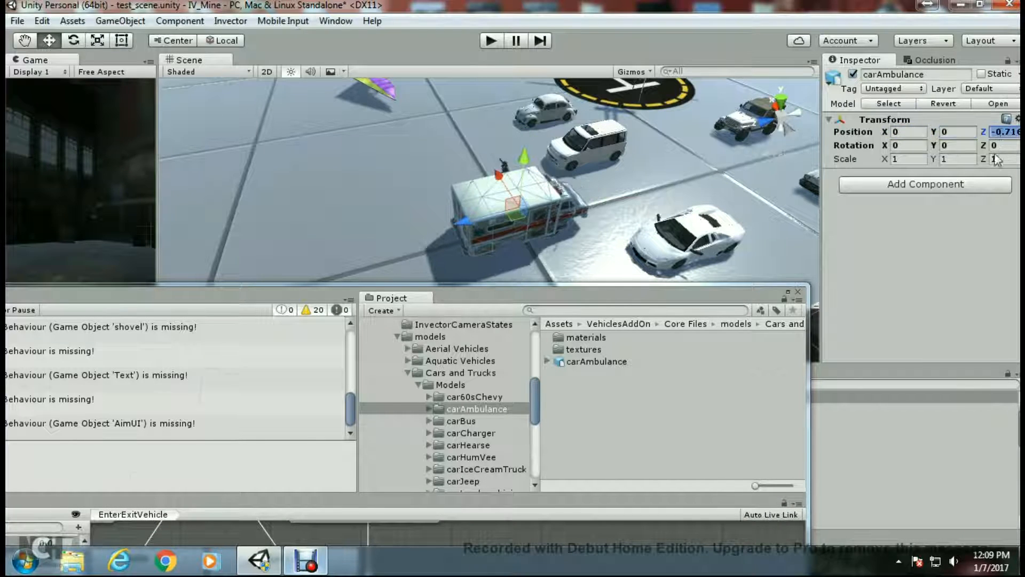
text(0)
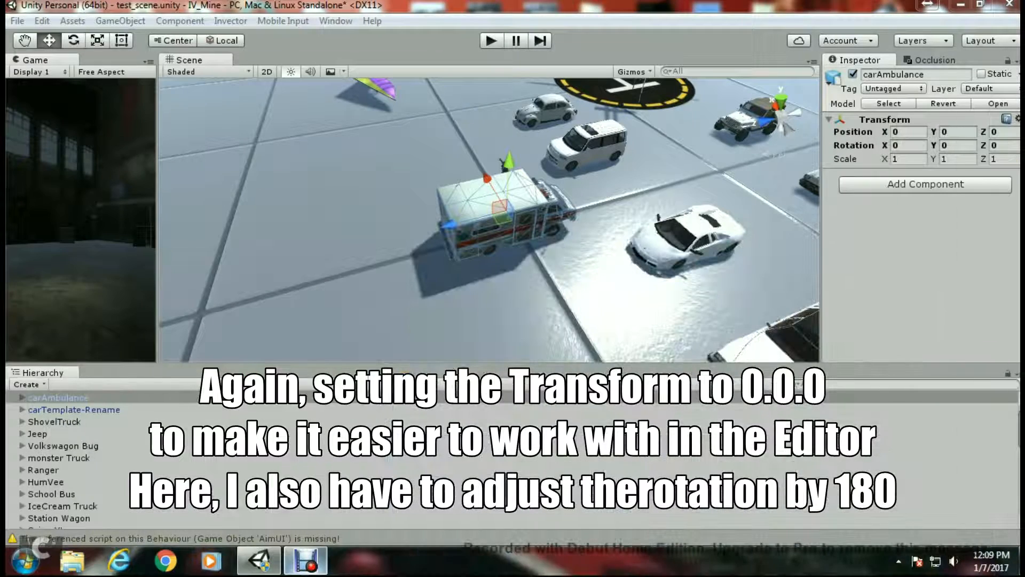
- Rotate the carAmbulance to 180 degrees around Y and reset its position to 0, 0, 0
middle_drag(657, 341, 634, 224)
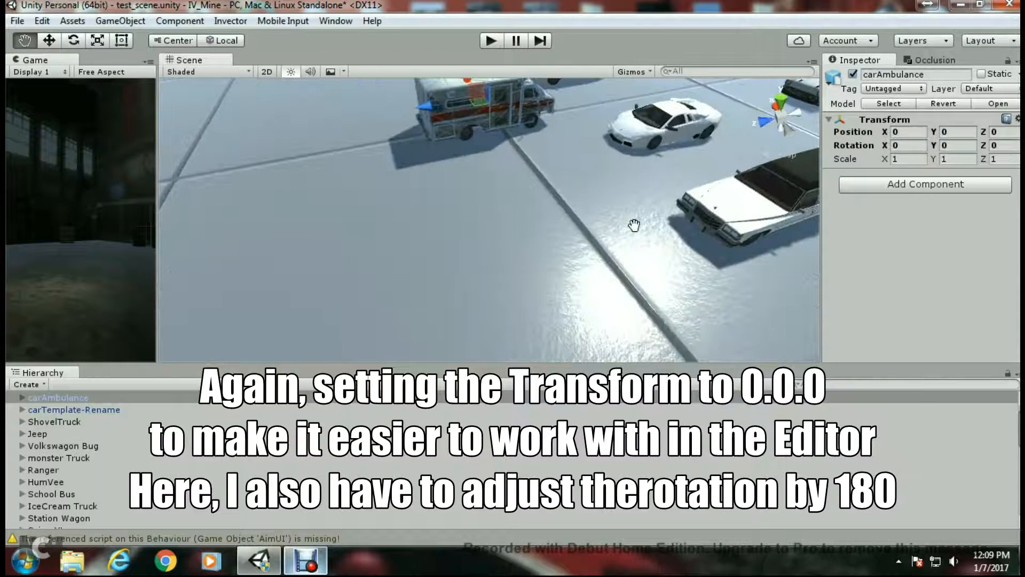
middle_drag(591, 165, 555, 298)
scroll(535, 233, up, 3)
middle_drag(489, 253, 537, 239)
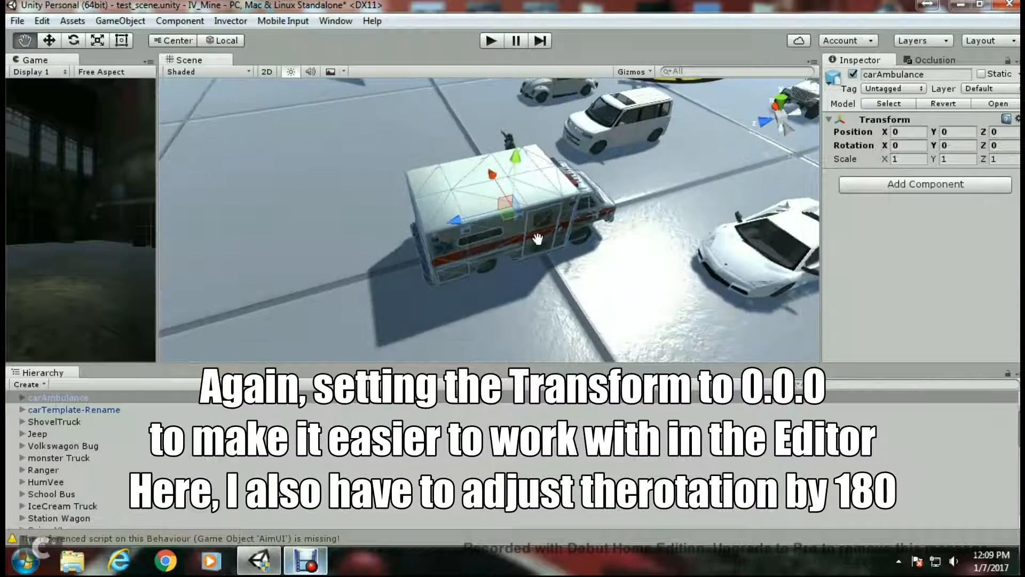
click(74, 40)
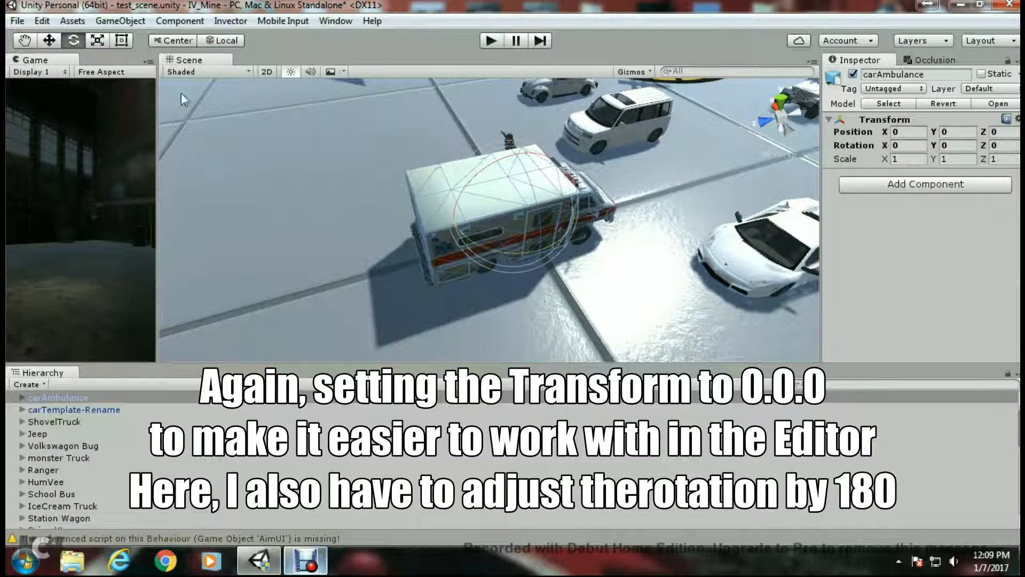
drag(520, 255, 640, 145)
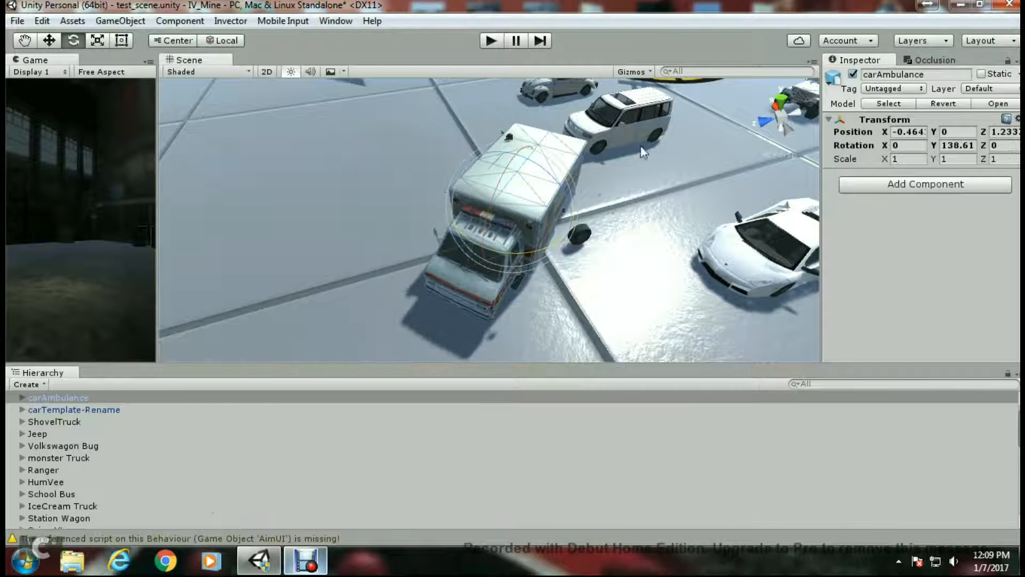
text(180)
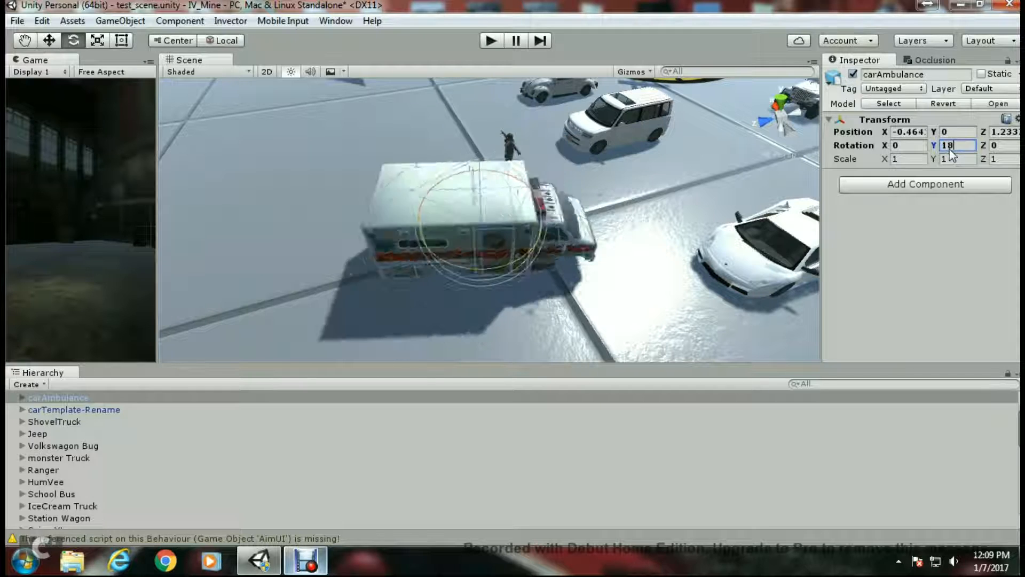
text(0)
click(1007, 132)
text(0)
- Expand carTemplate-Rename and its WheelMesh and WheelsHubs groups in the hierarchy, viewing the ambulance from the side
middle_drag(625, 288, 598, 282)
right_drag(597, 282, 561, 235)
right_drag(592, 201, 603, 143)
middle_drag(519, 264, 564, 267)
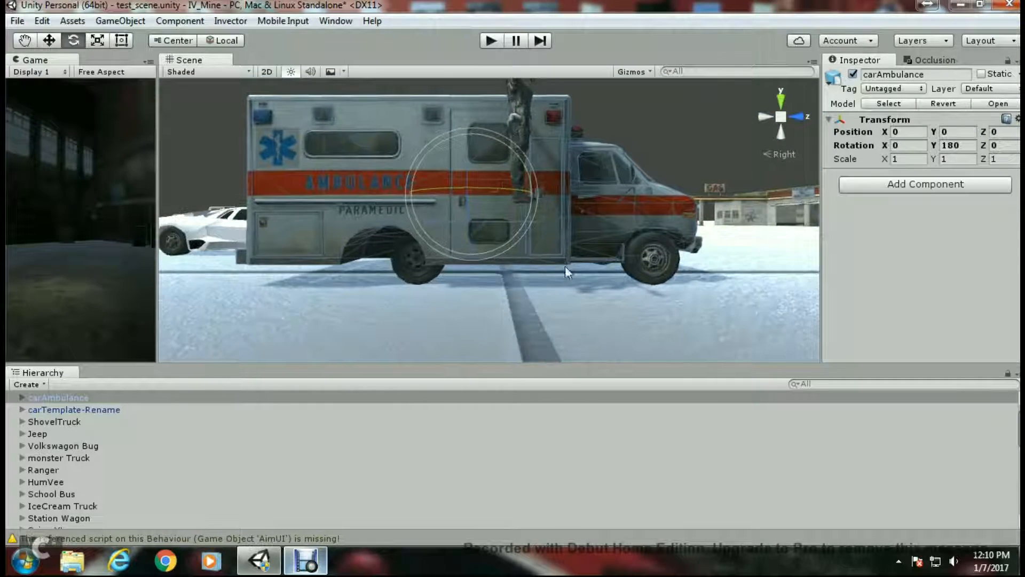
scroll(486, 283, up, 2)
middle_drag(486, 284, 614, 307)
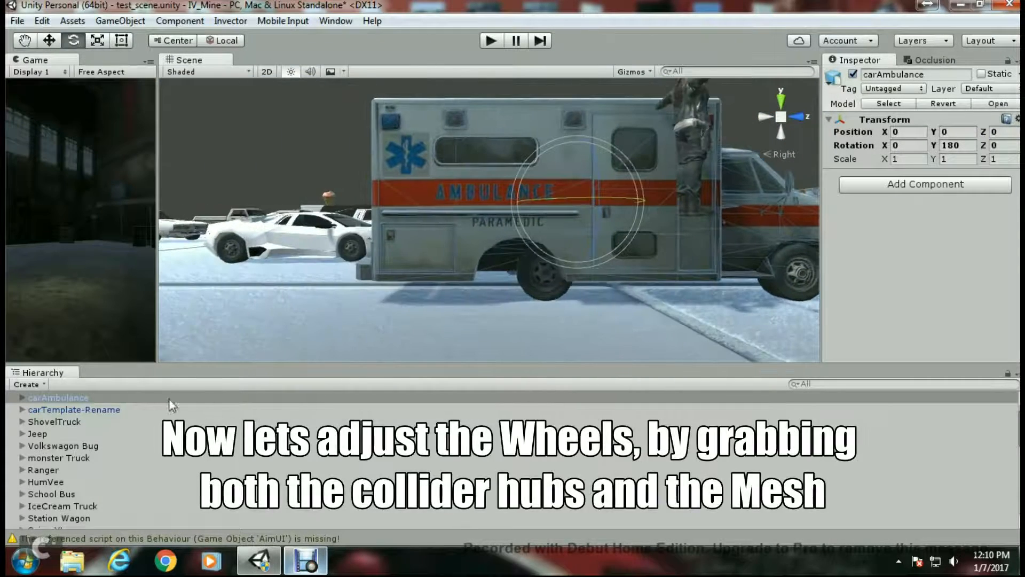
click(22, 410)
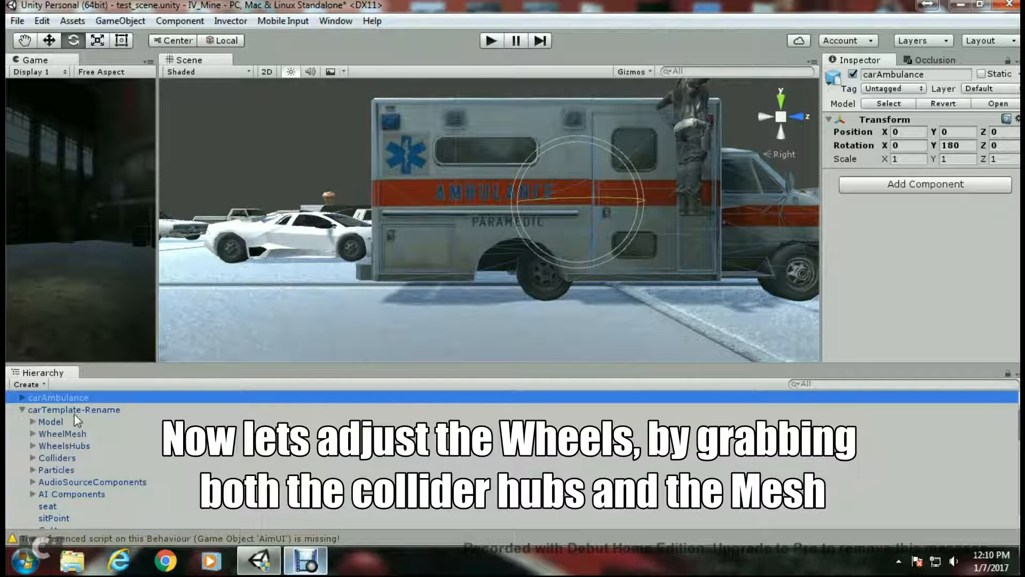
scroll(76, 421, down, 2)
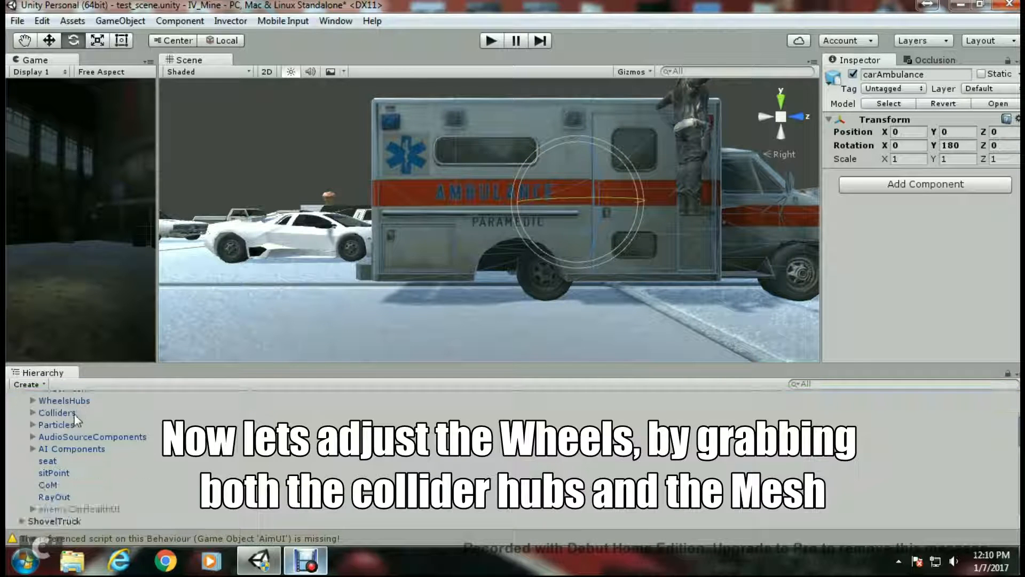
scroll(46, 436, up, 2)
click(33, 431)
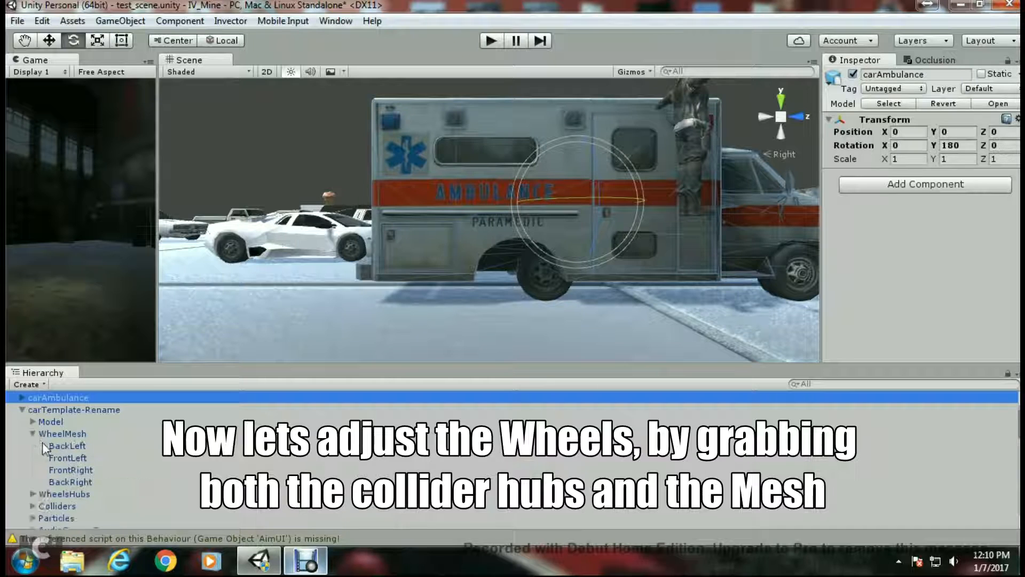
scroll(43, 442, down, 2)
click(33, 448)
scroll(31, 445, up, 2)
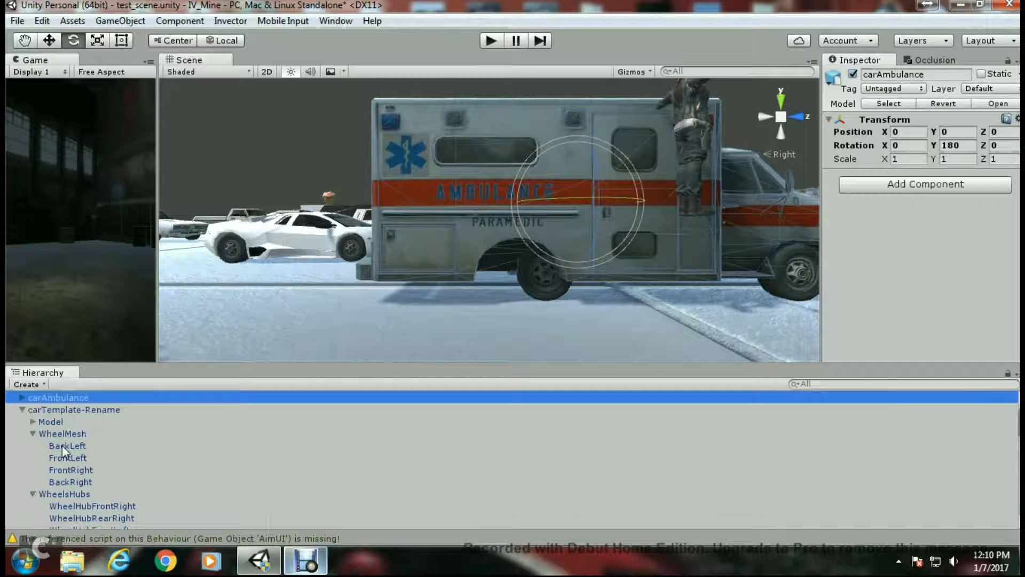
- Select both the BackLeft and BackRight wheel meshes under WheelMesh
click(68, 447)
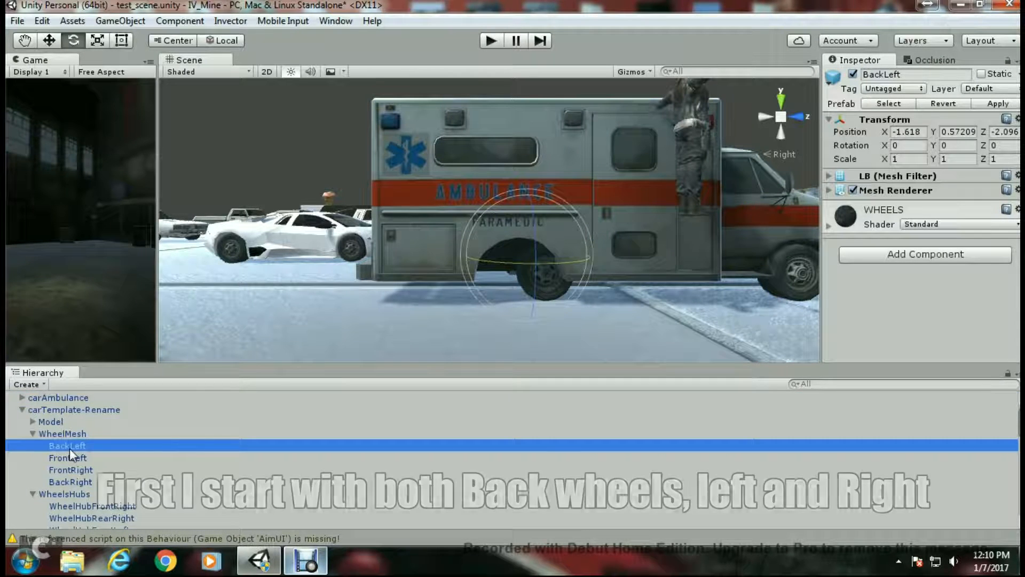
scroll(80, 447, down, 2)
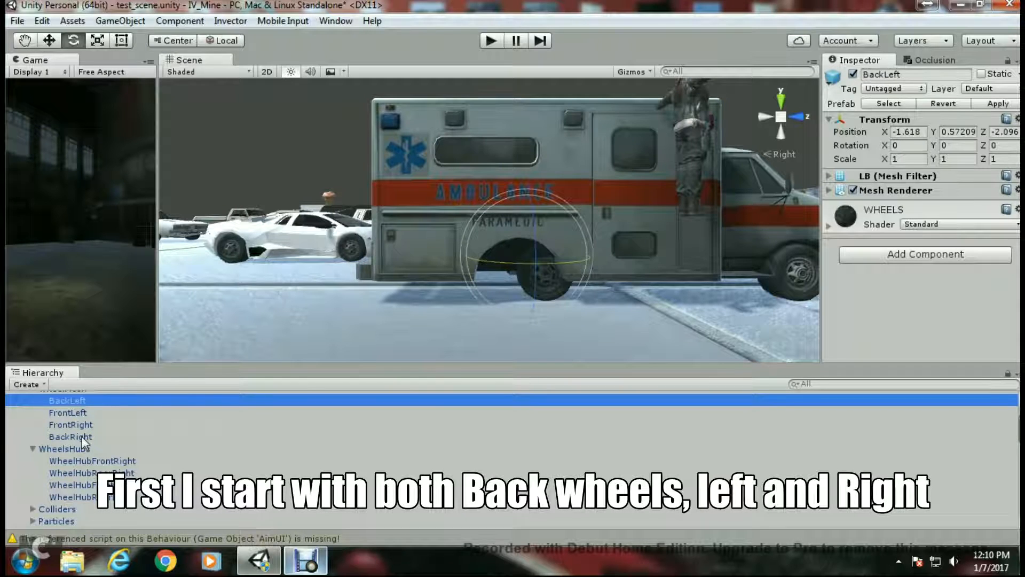
ctrl+click(81, 436)
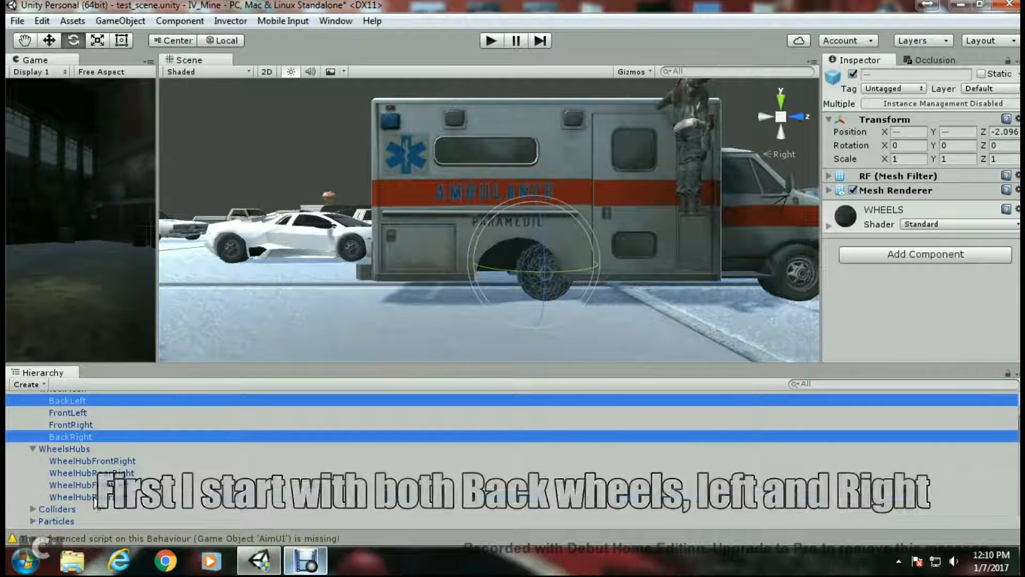
- Add both rear wheel hubs to the back wheel selection and move them backward to line up with the ambulance's rear axle
ctrl+click(91, 496)
ctrl+click(97, 473)
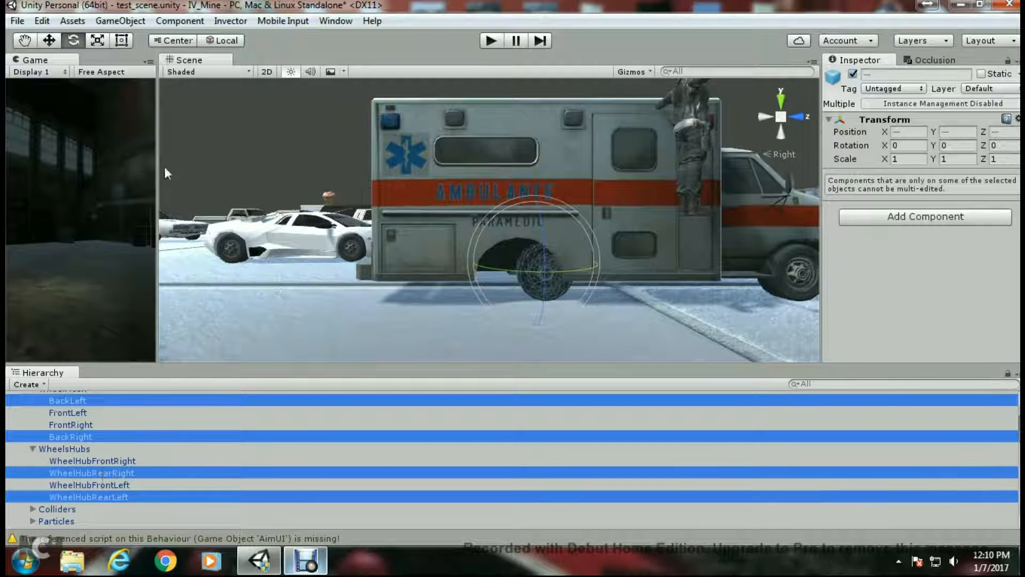
click(50, 41)
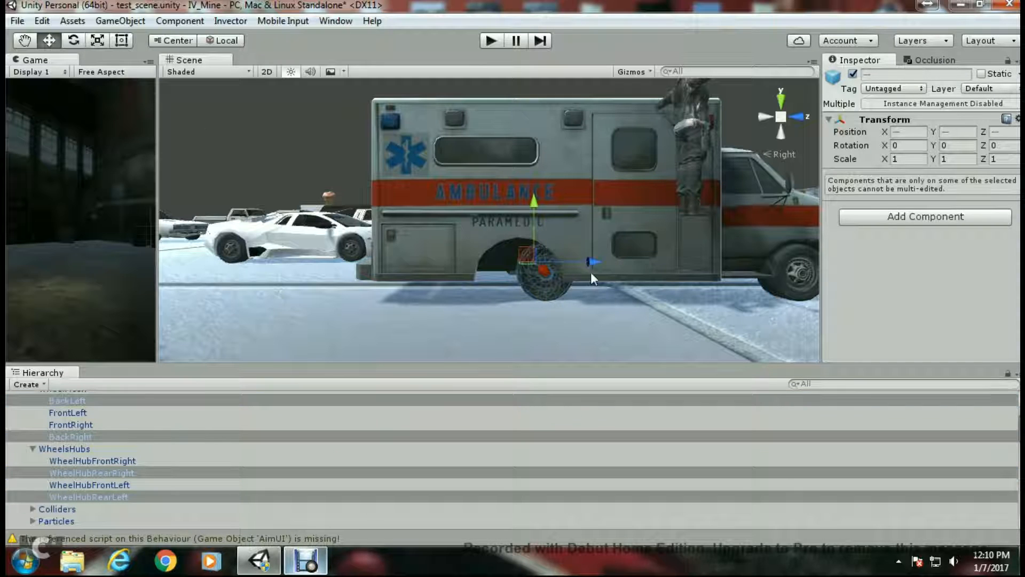
drag(594, 262, 571, 266)
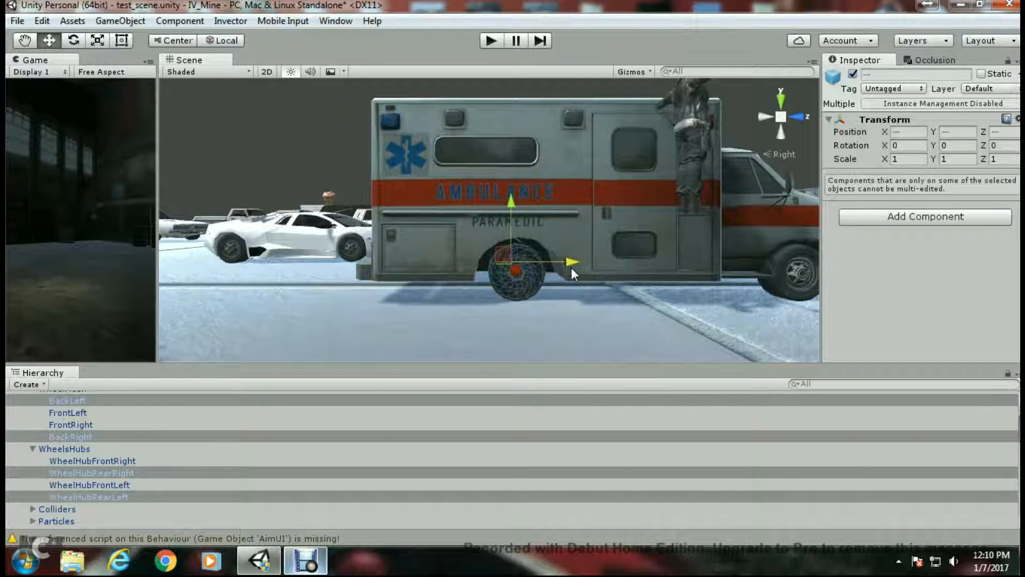
middle_drag(597, 299, 408, 306)
- Select the right-side wheel meshes and hubs and shift them outward to match the ambulance's right wheels
scroll(512, 293, up, 3)
middle_drag(550, 300, 694, 288)
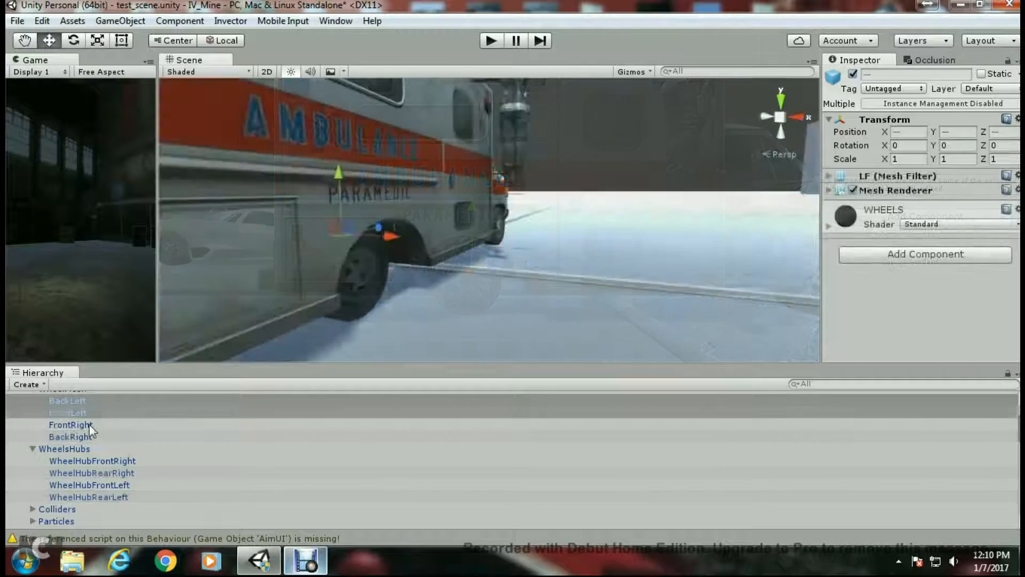
click(90, 425)
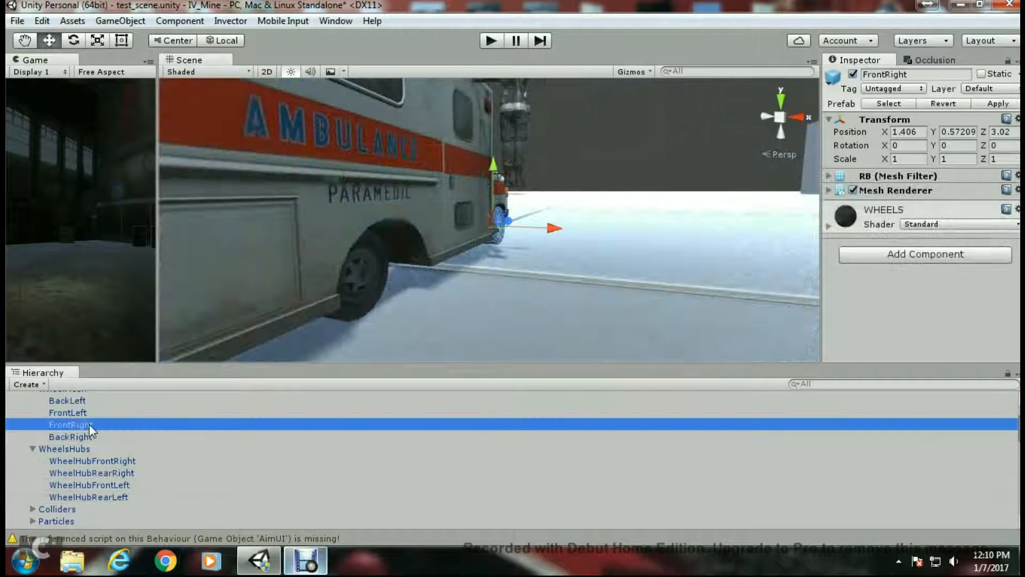
ctrl+click(85, 437)
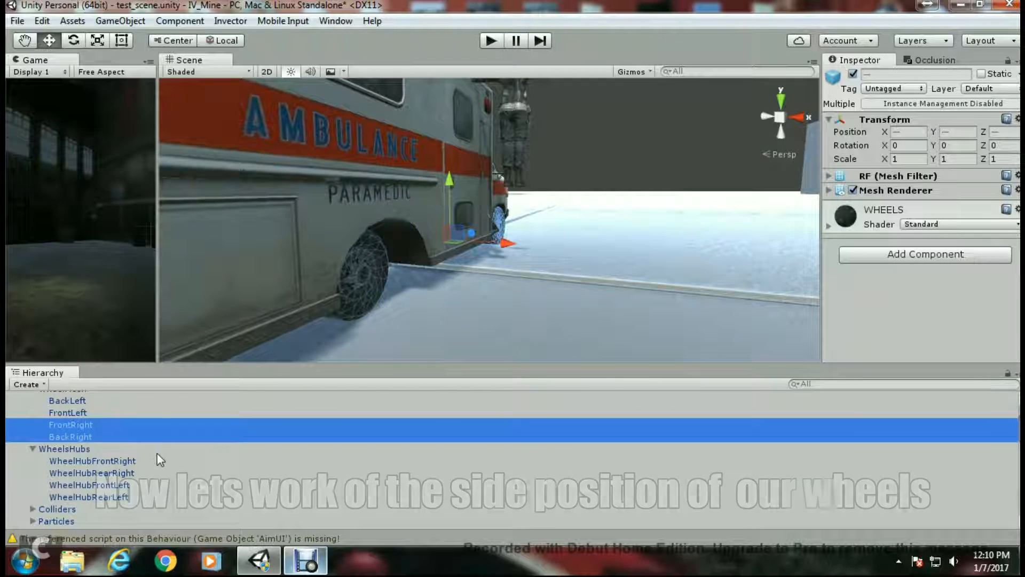
ctrl+click(115, 462)
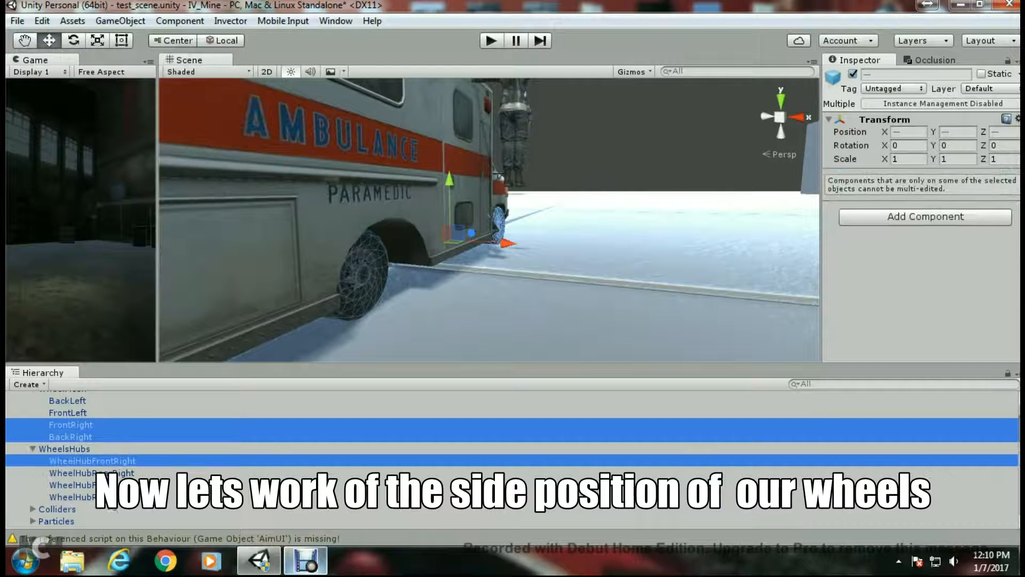
ctrl+click(115, 471)
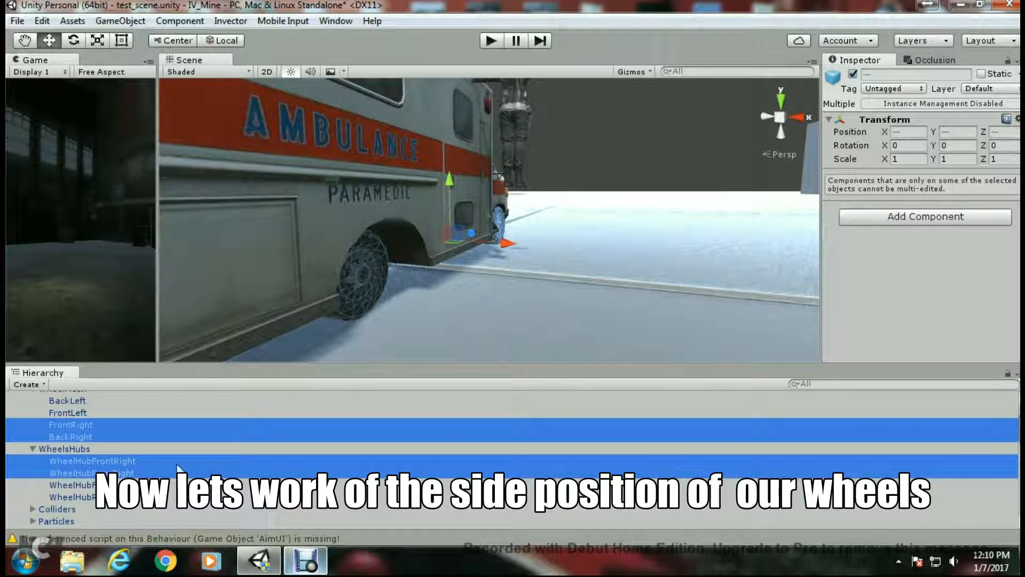
drag(509, 249, 524, 245)
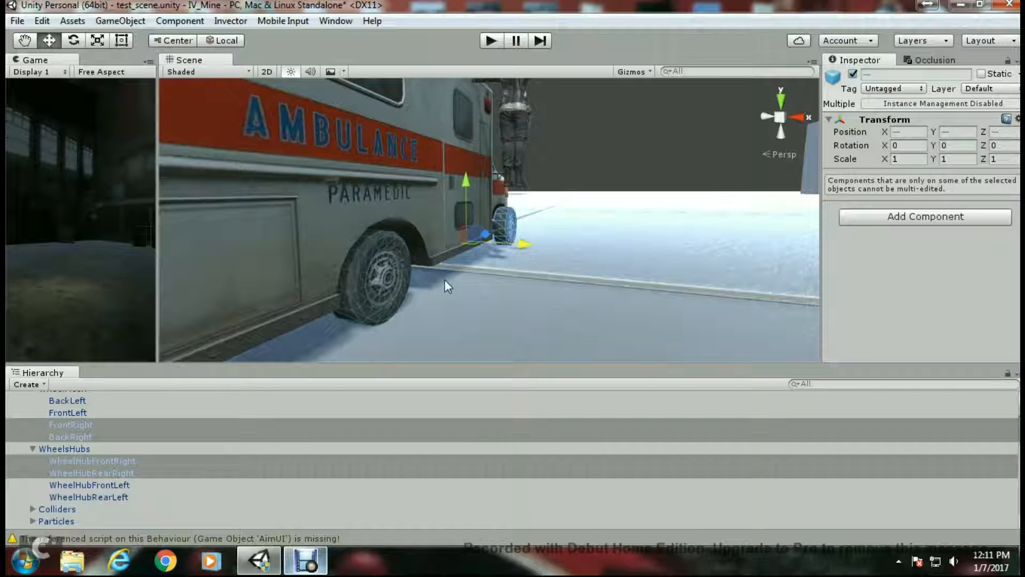
scroll(444, 279, up, 1)
middle_drag(444, 279, 562, 256)
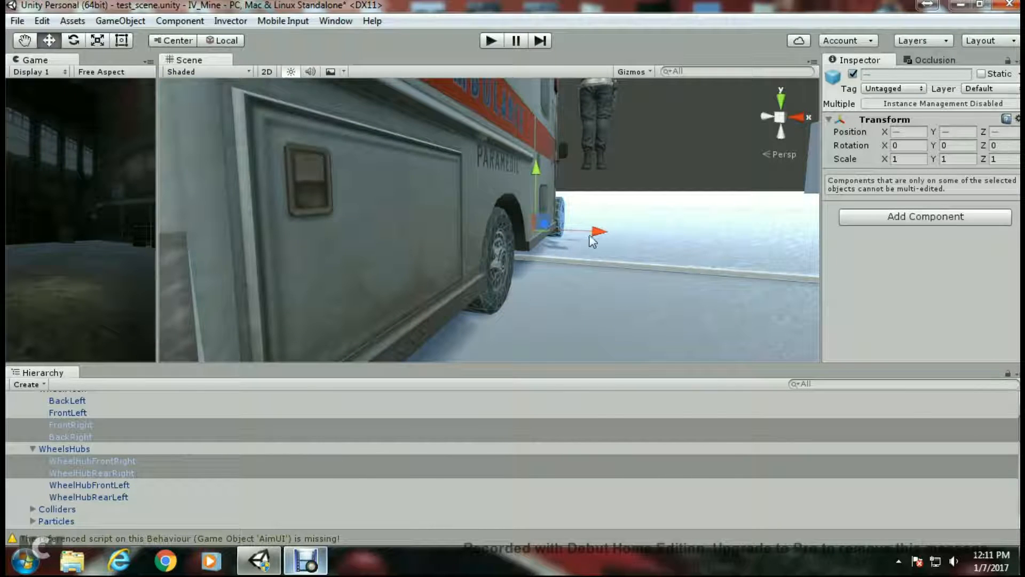
drag(590, 235, 595, 233)
- Move the front right wheel and its hub inward to X 1.402
middle_drag(542, 239, 484, 287)
scroll(504, 284, up, 6)
scroll(484, 286, up, 5)
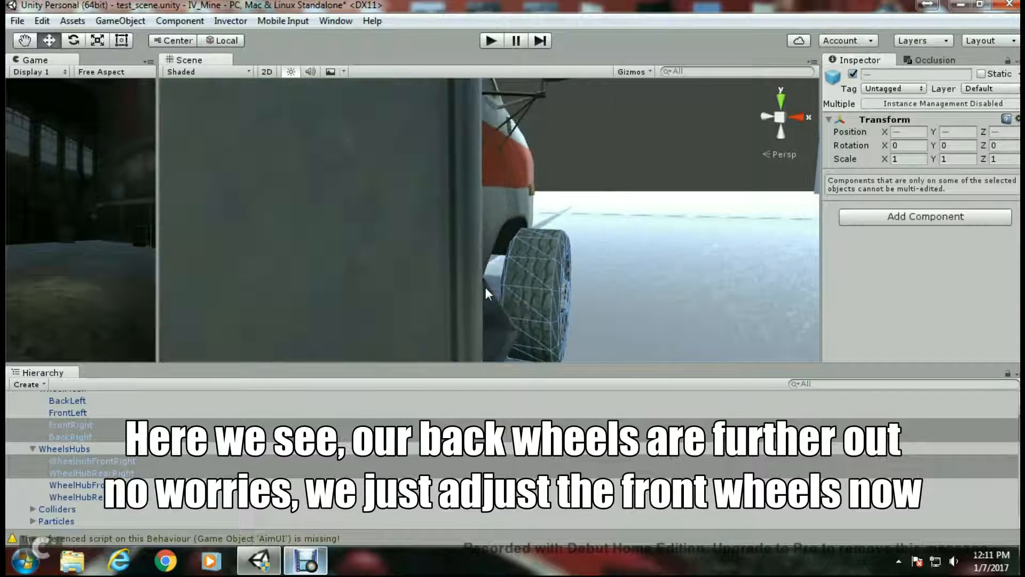
click(87, 426)
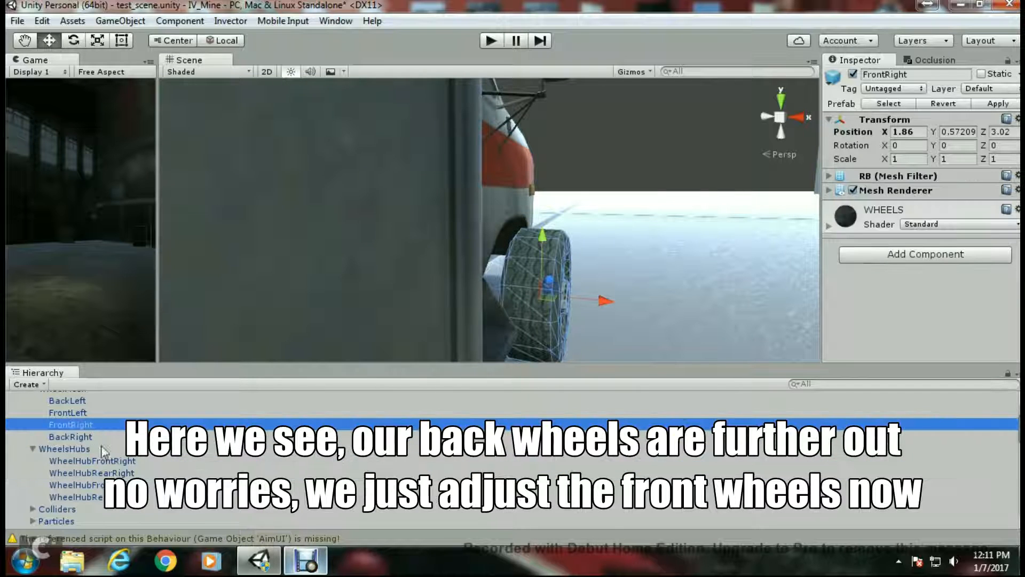
ctrl+click(113, 461)
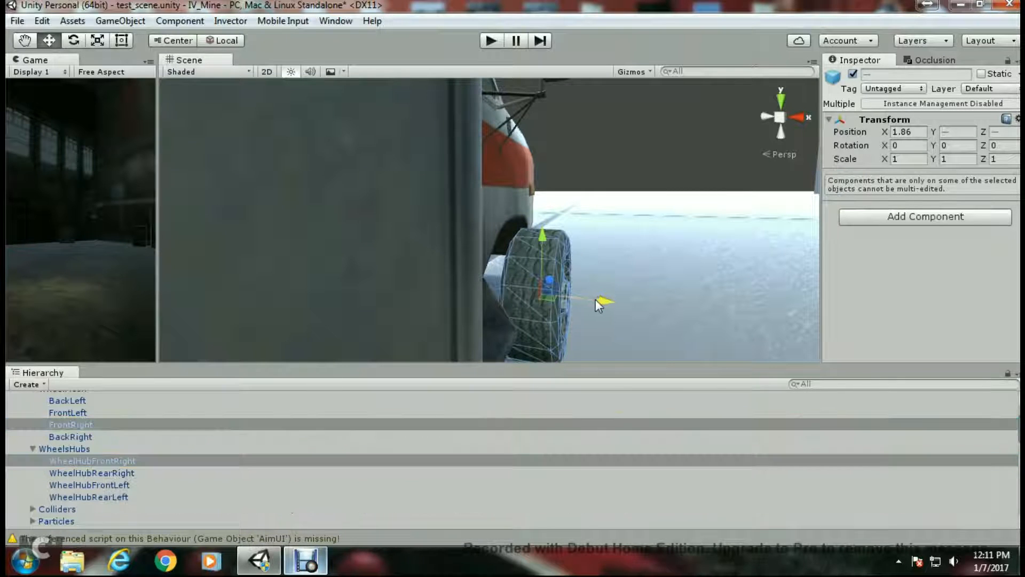
drag(604, 302, 552, 308)
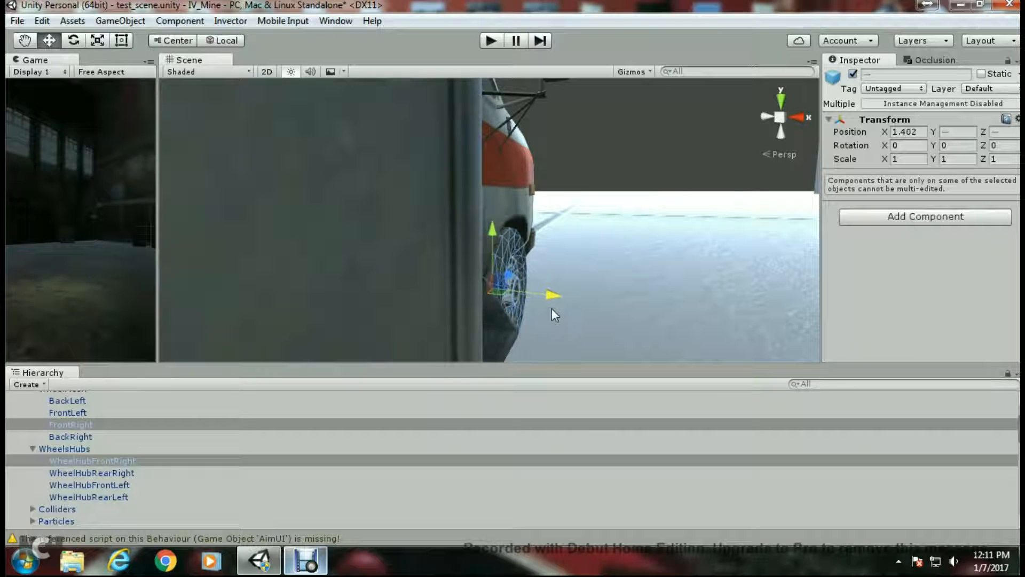
- Shift the front left wheel and its hub sideways to align with the ambulance's left front wheel
middle_drag(552, 309, 614, 271)
scroll(507, 269, down, 4)
middle_drag(427, 272, 531, 270)
scroll(490, 294, up, 2)
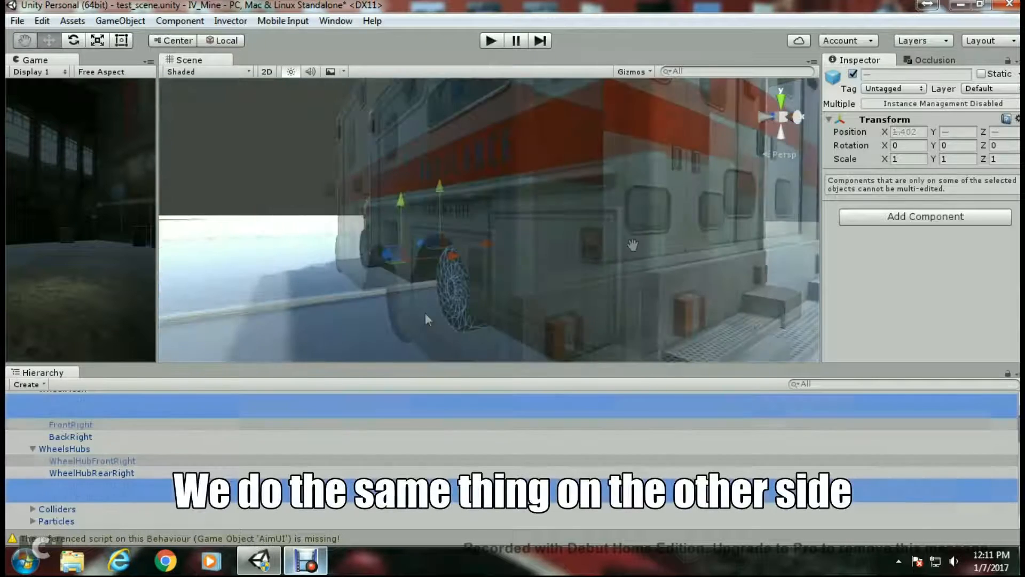
scroll(425, 319, up, 1)
drag(424, 270, 412, 273)
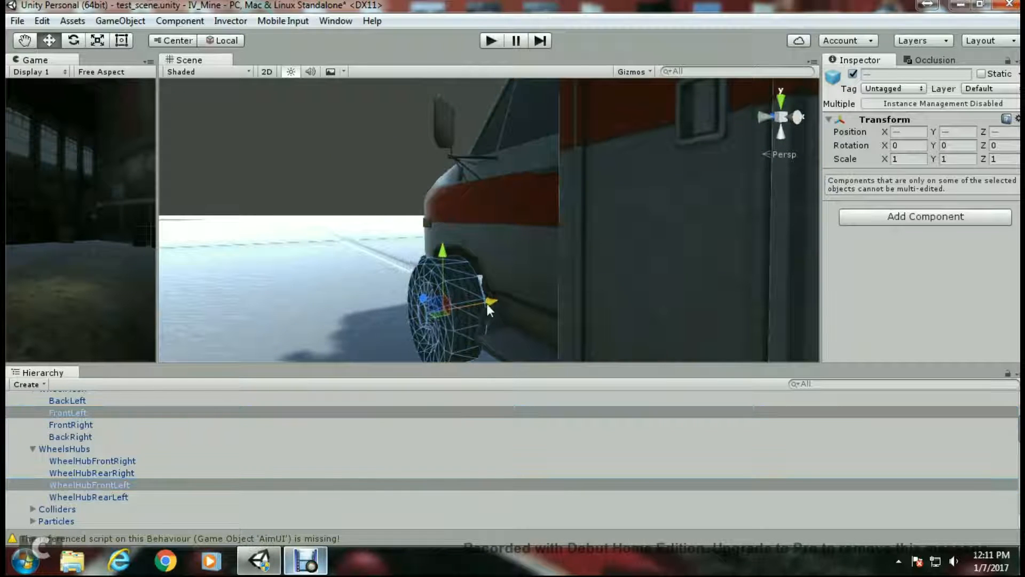
drag(486, 303, 513, 296)
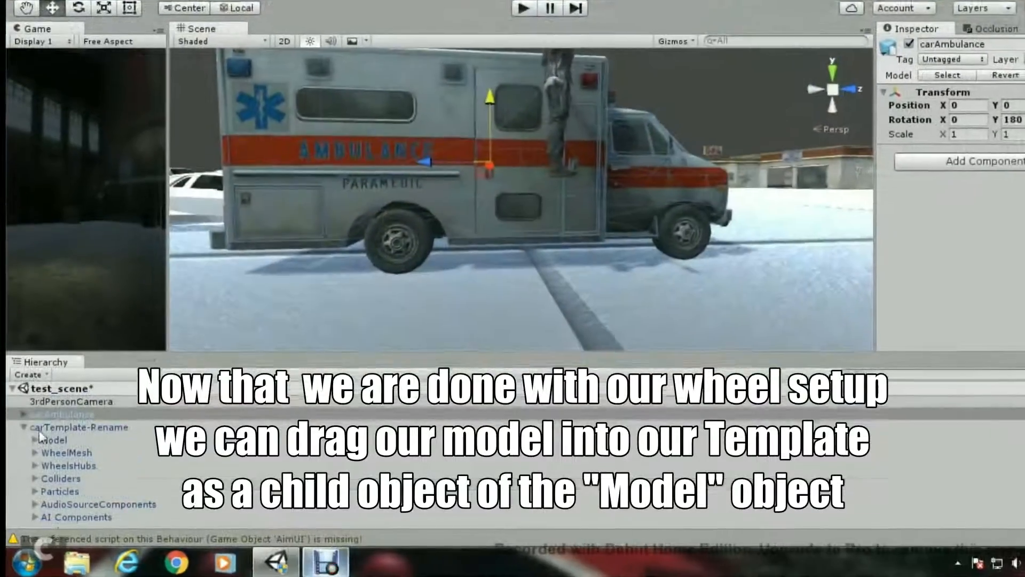
- Make carAmbulance a child of the template's Model object
click(35, 438)
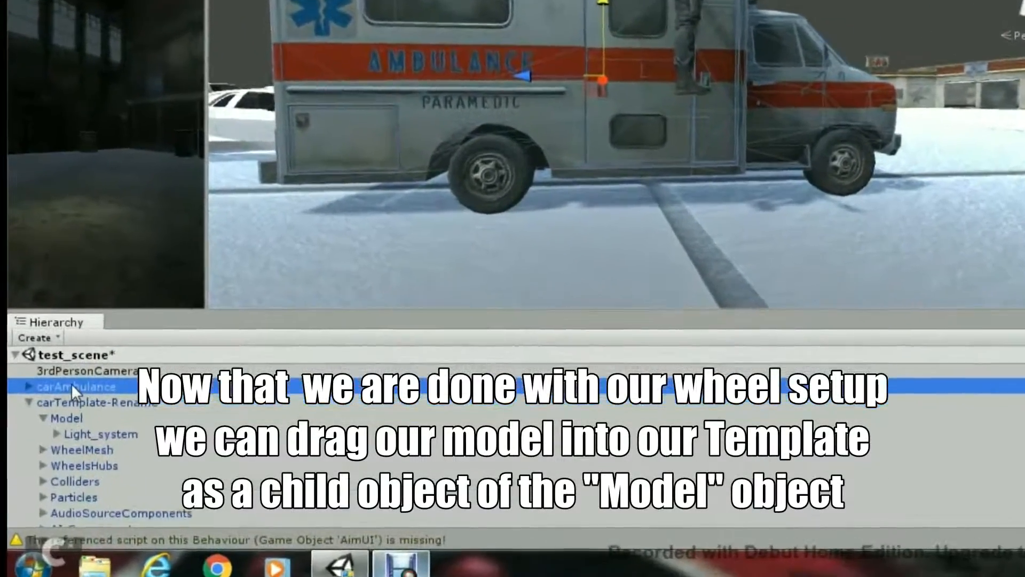
drag(71, 387, 68, 421)
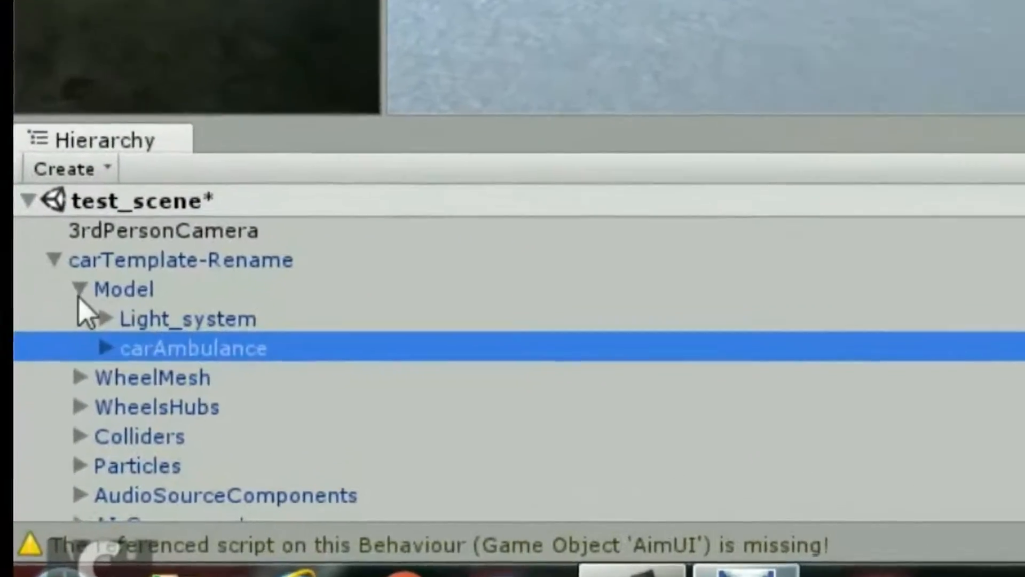
- Open the template's Colliders and resize ColliderBody's box collider taller and longer to fit the ambulance body
click(79, 290)
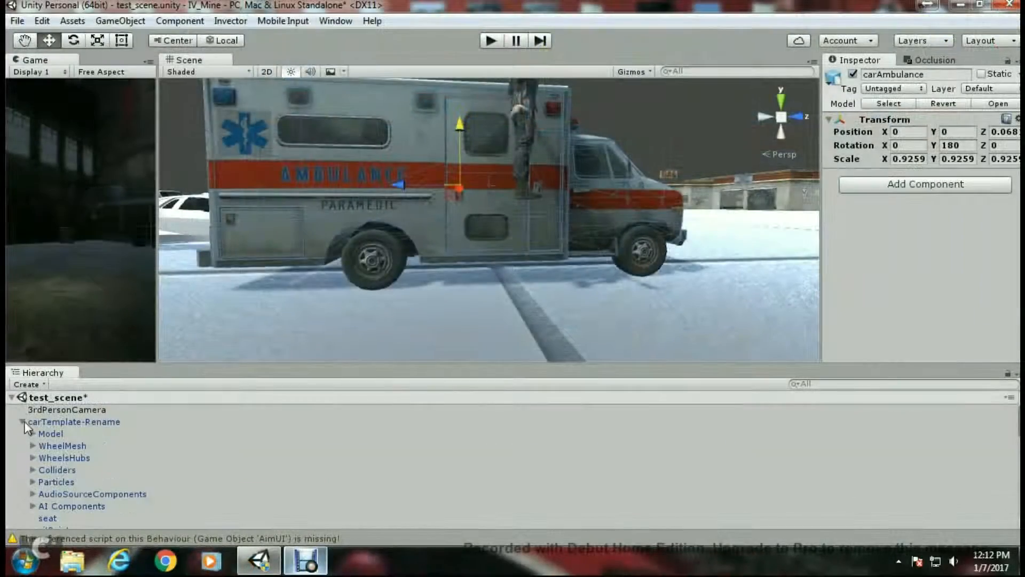
click(23, 421)
click(23, 422)
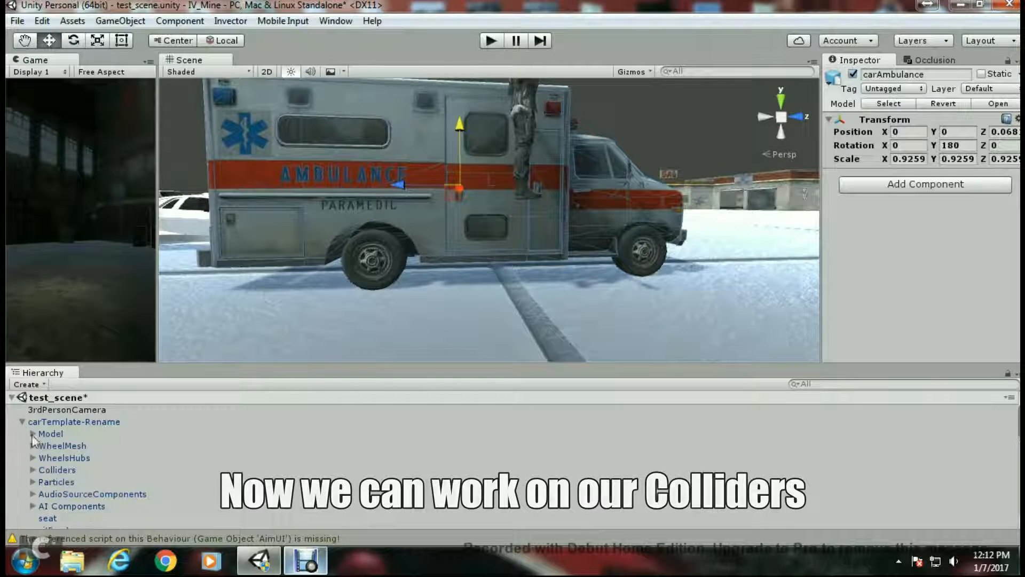
click(32, 470)
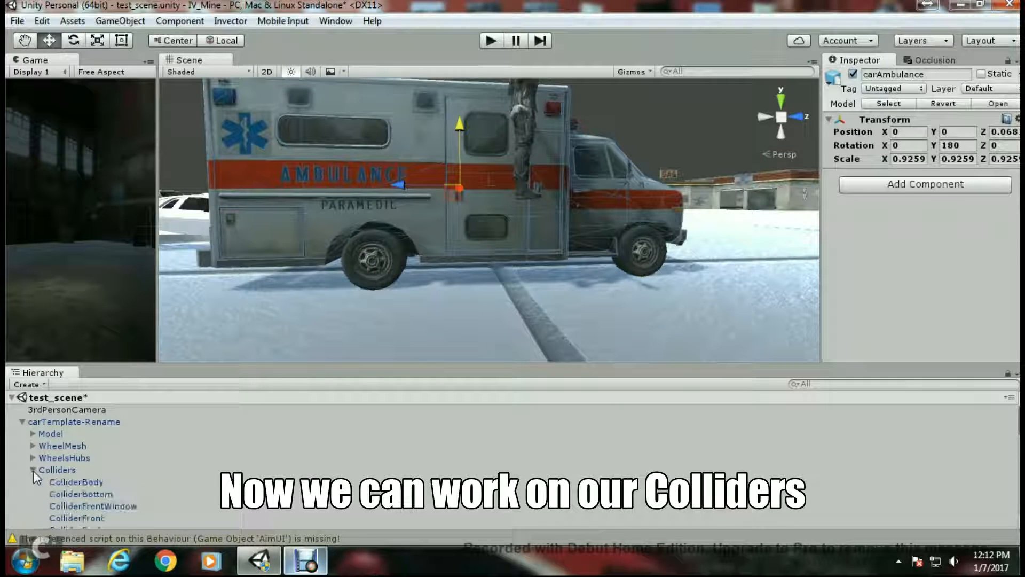
click(62, 480)
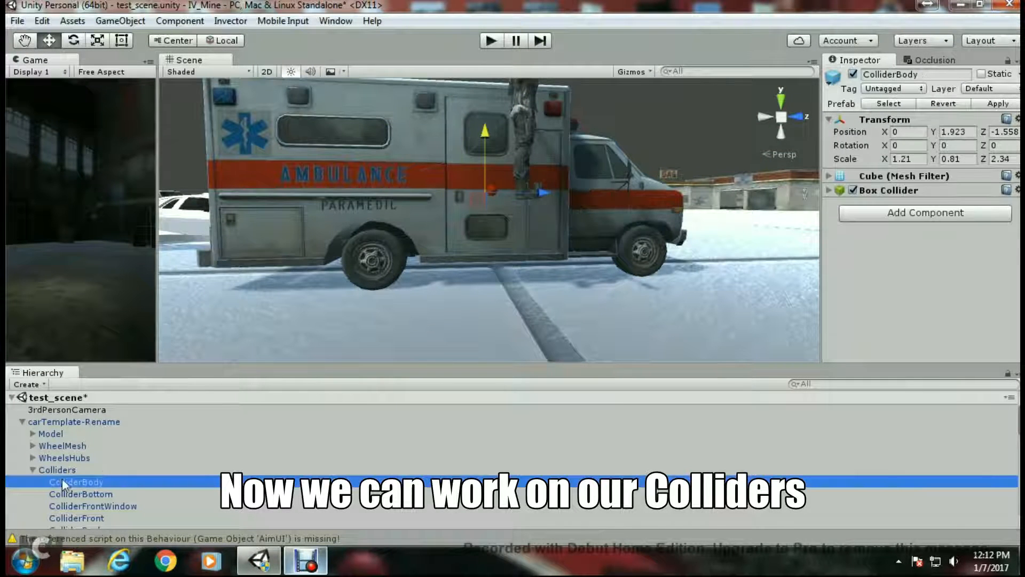
click(830, 190)
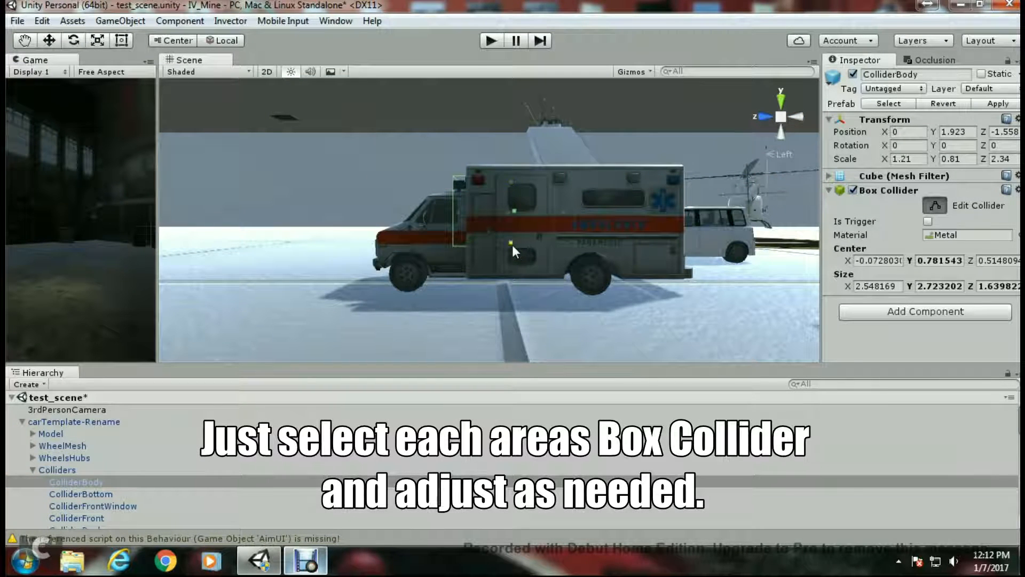
drag(511, 244, 510, 267)
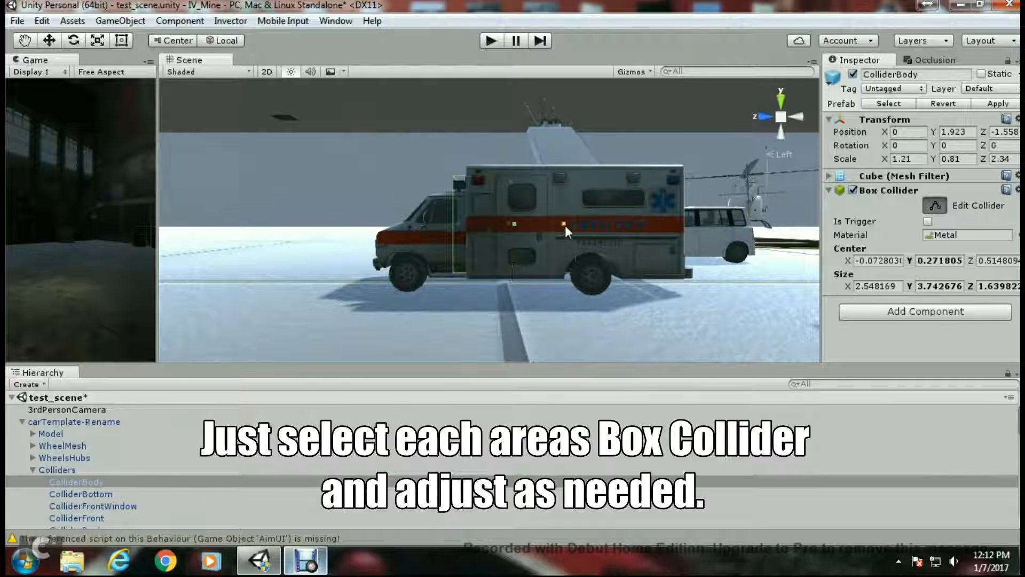
drag(565, 225, 594, 225)
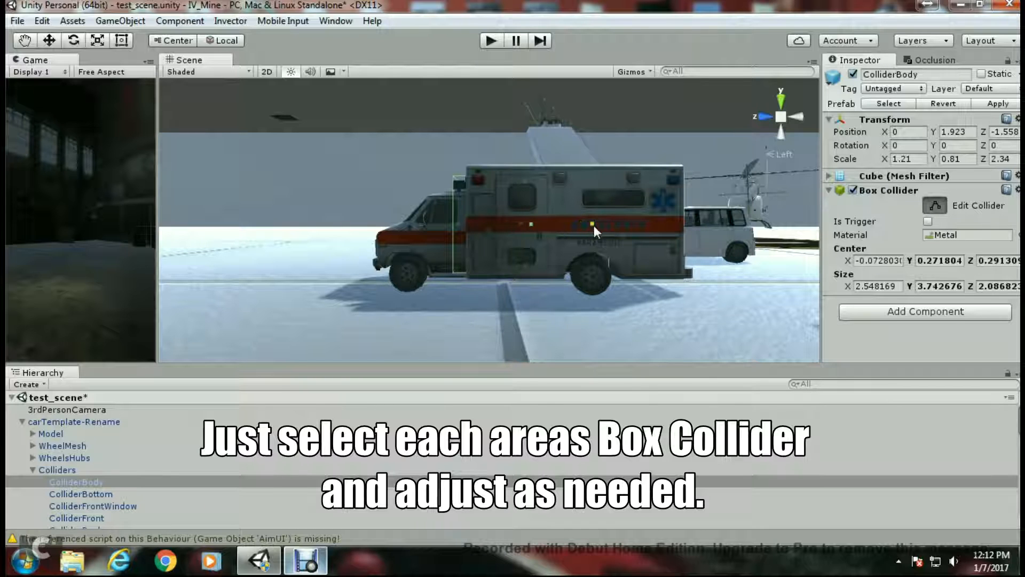
- Adjust ColliderBottom's box collider length to fit the ambulance's underside
click(86, 495)
click(933, 210)
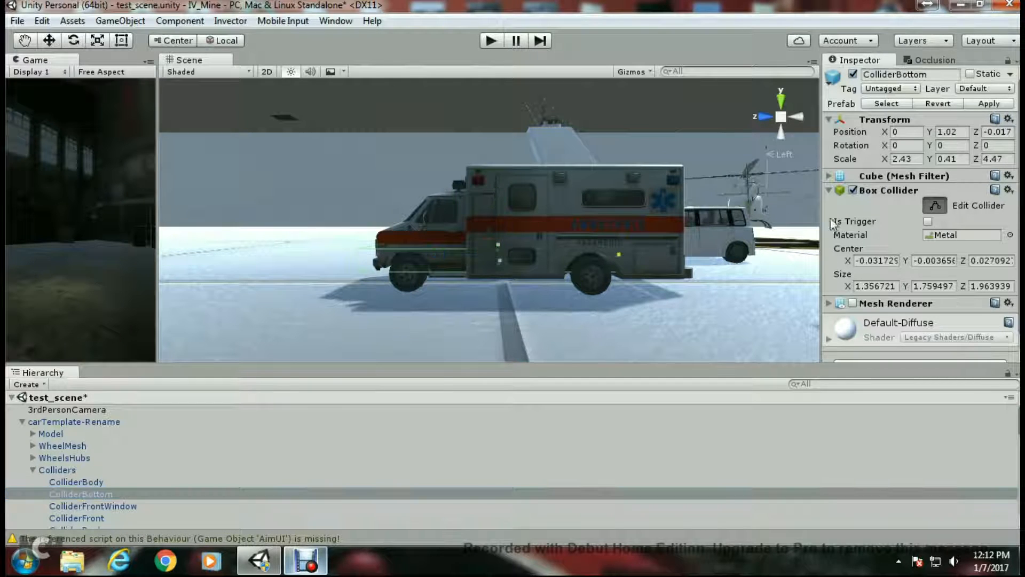
right_drag(507, 280, 598, 293)
middle_drag(366, 287, 635, 289)
scroll(400, 269, up, 3)
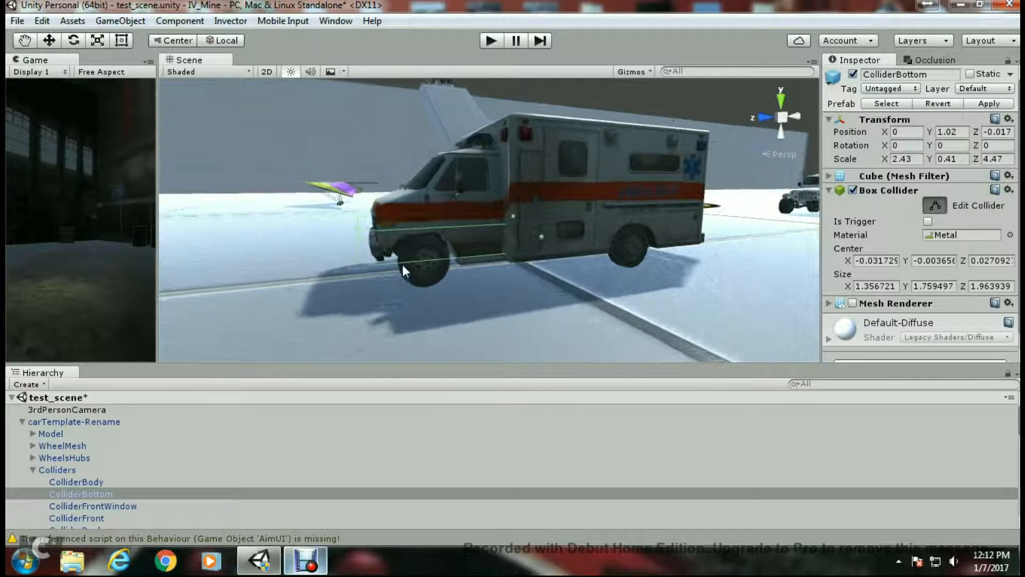
middle_drag(399, 269, 619, 282)
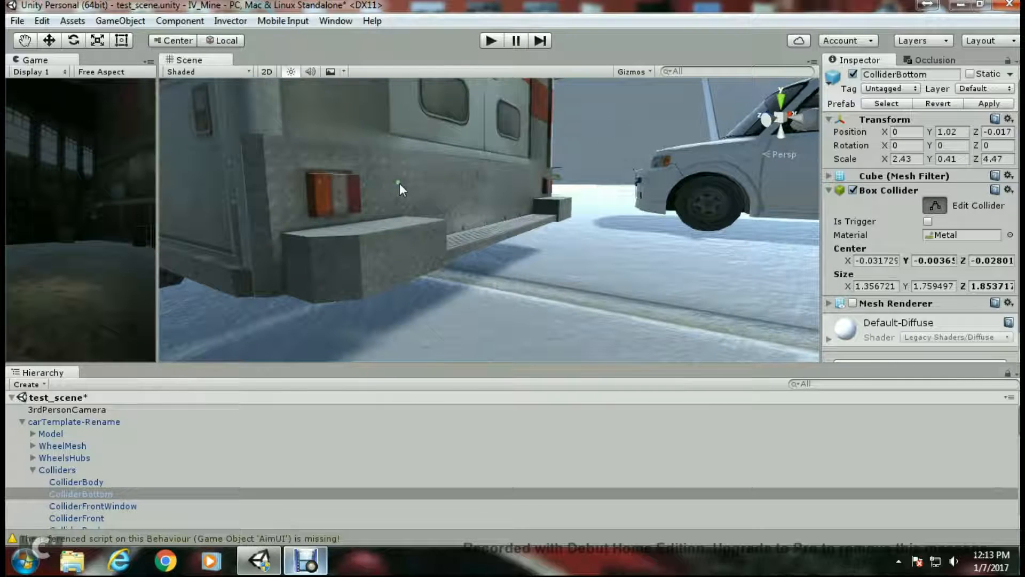
drag(413, 188, 440, 201)
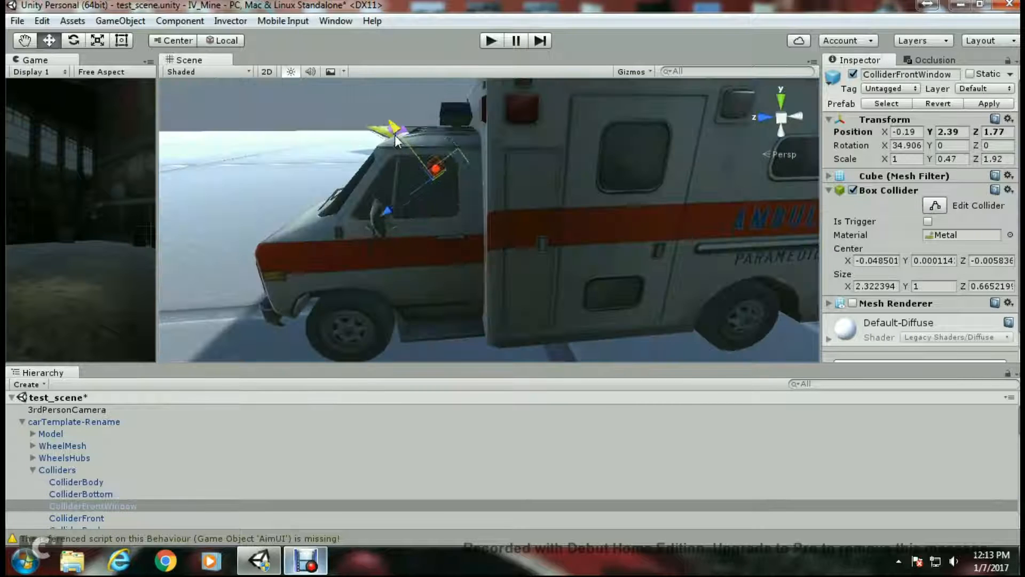
- Reposition ColliderFrontWindow onto the ambulance's windshield
drag(357, 116, 379, 118)
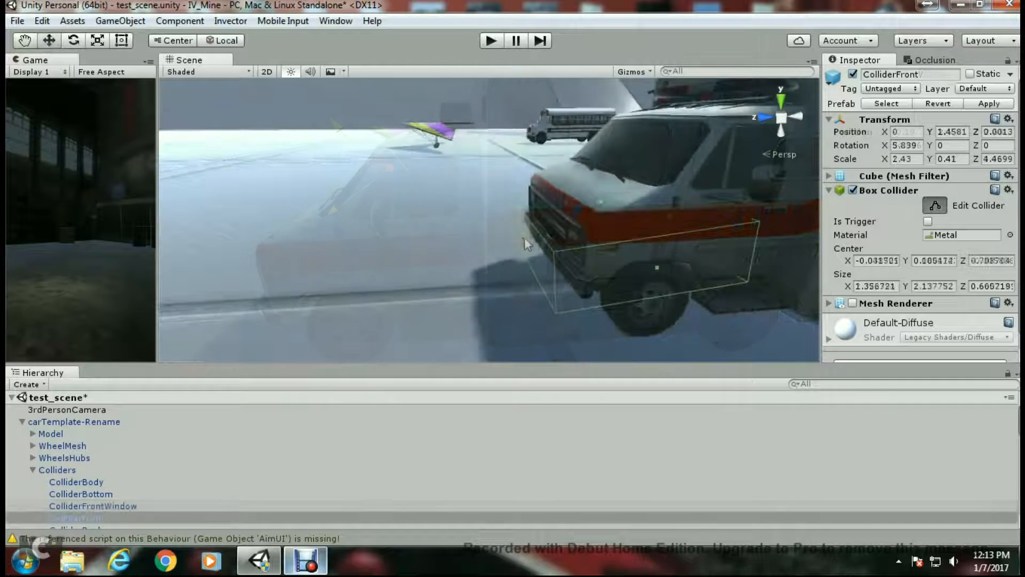
drag(524, 237, 552, 232)
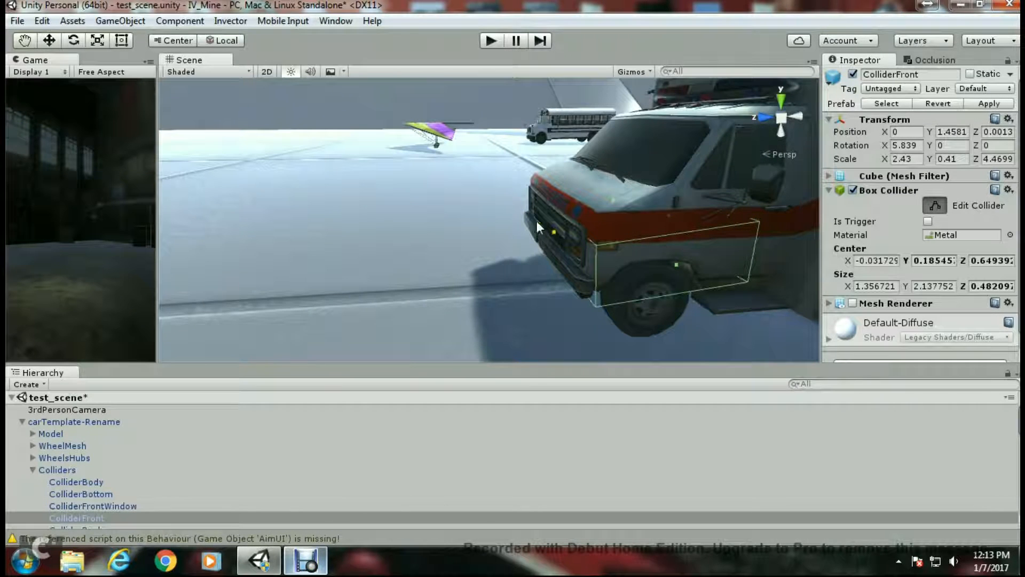
- Raise ColliderFront and tilt it about 27 degrees around X to follow the hood
click(48, 41)
drag(725, 177, 729, 148)
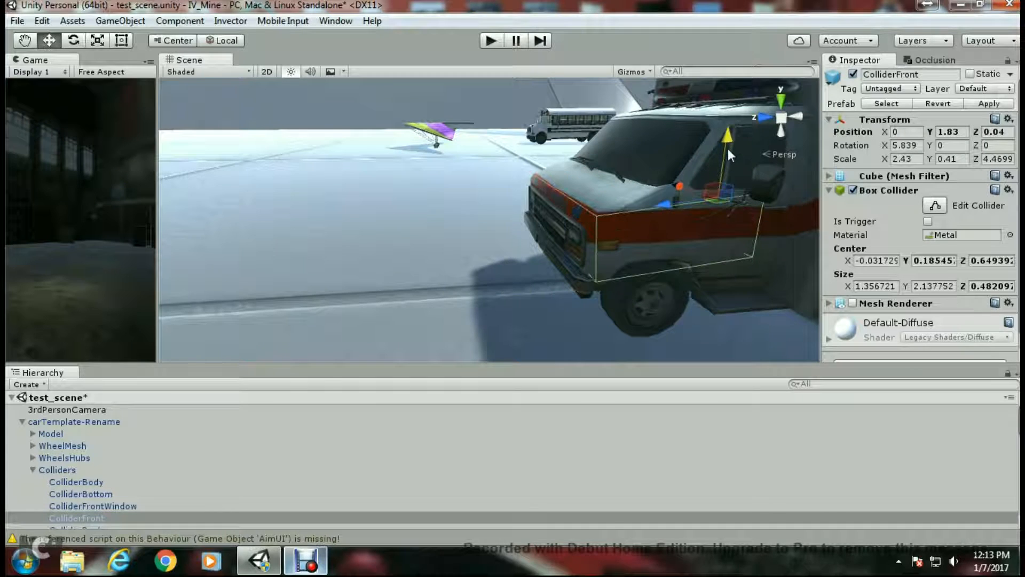
click(77, 43)
drag(679, 169, 663, 215)
- Move ColliderFront up to about Y 3.04 and Z 0.61, then switch on collider editing
click(55, 41)
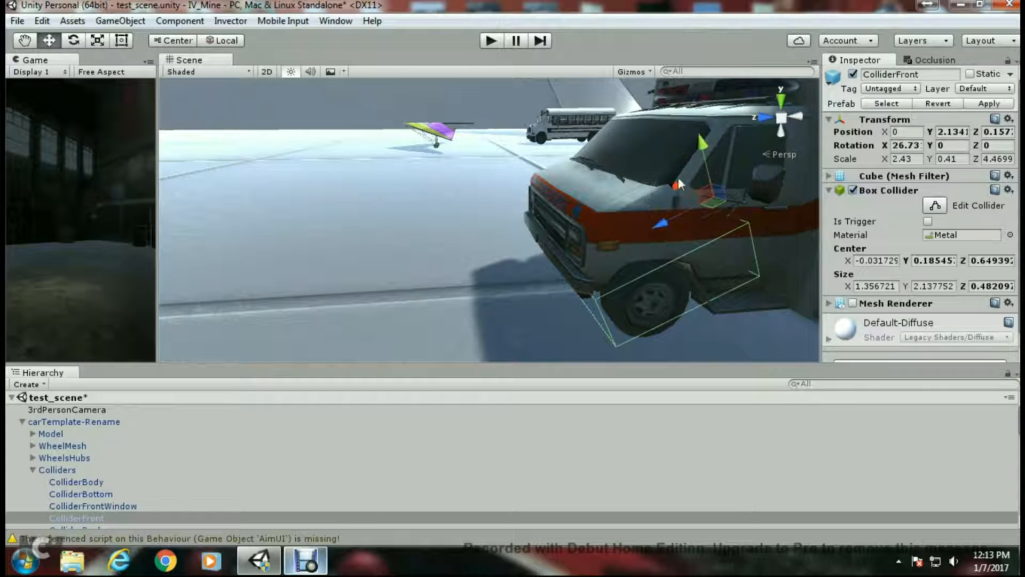
drag(704, 150, 694, 110)
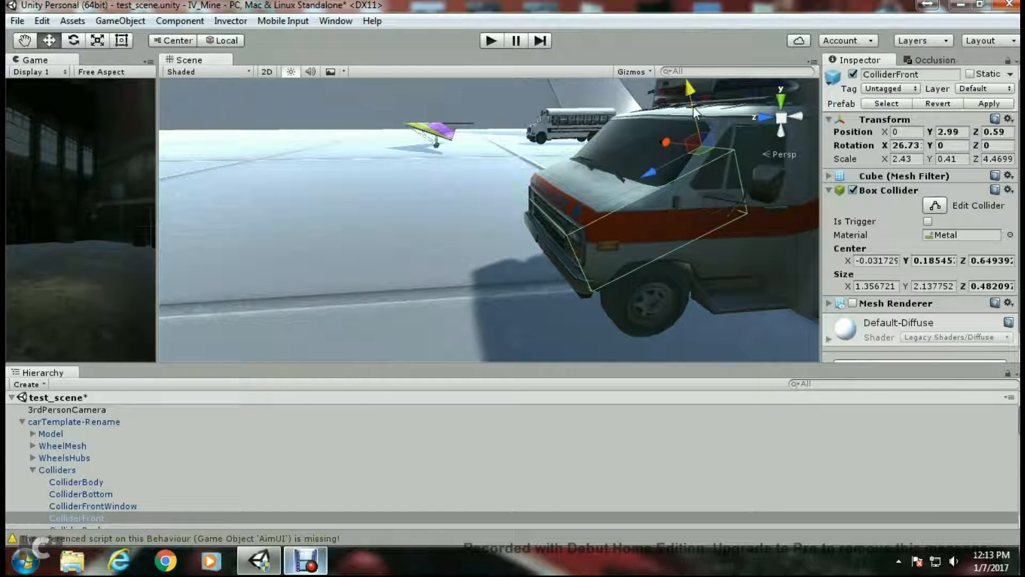
click(935, 206)
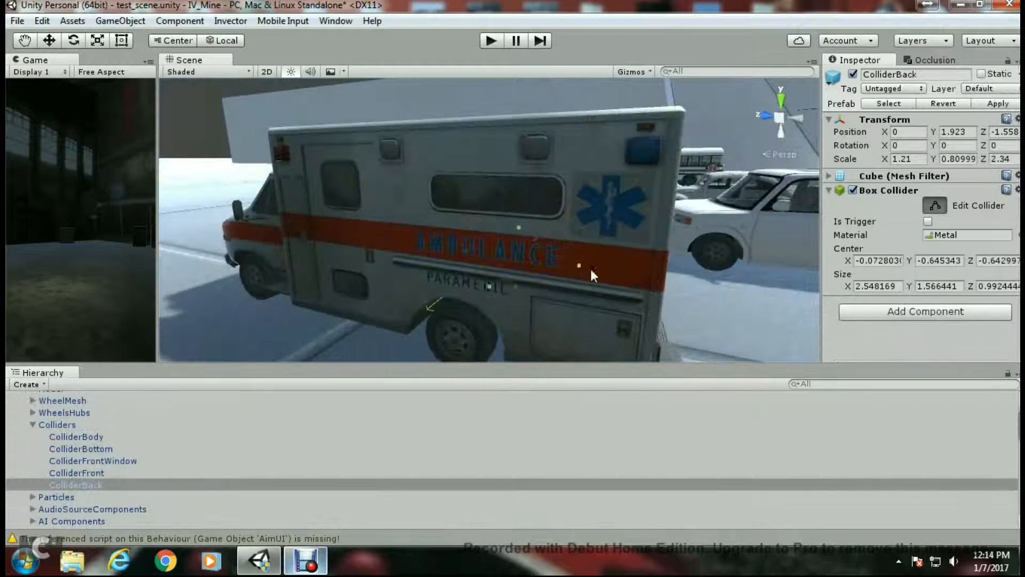
- Resize ColliderBack's box collider handles so it encloses the ambulance's rear box body
drag(591, 270, 637, 287)
drag(635, 287, 635, 288)
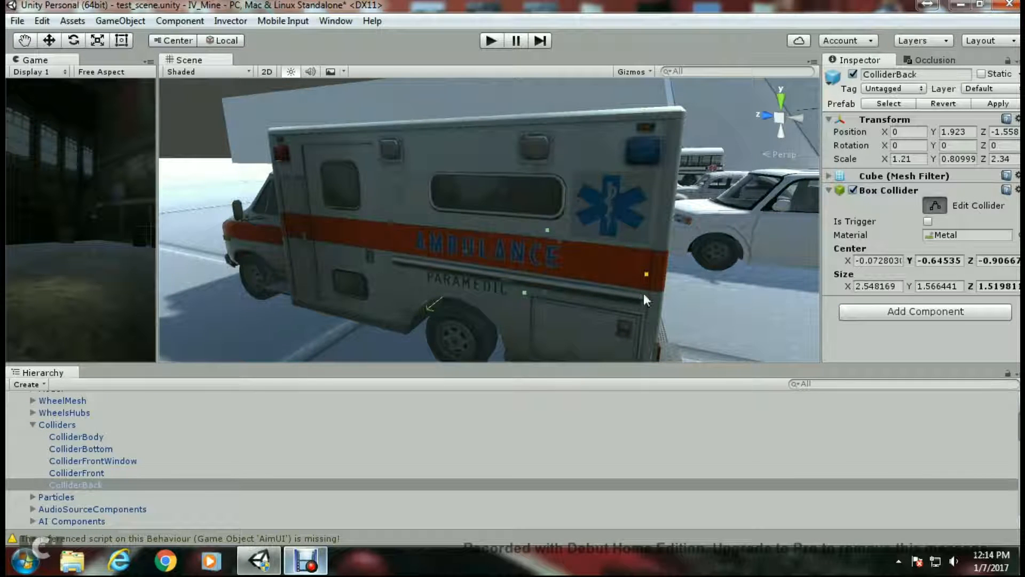
right_drag(643, 293, 600, 273)
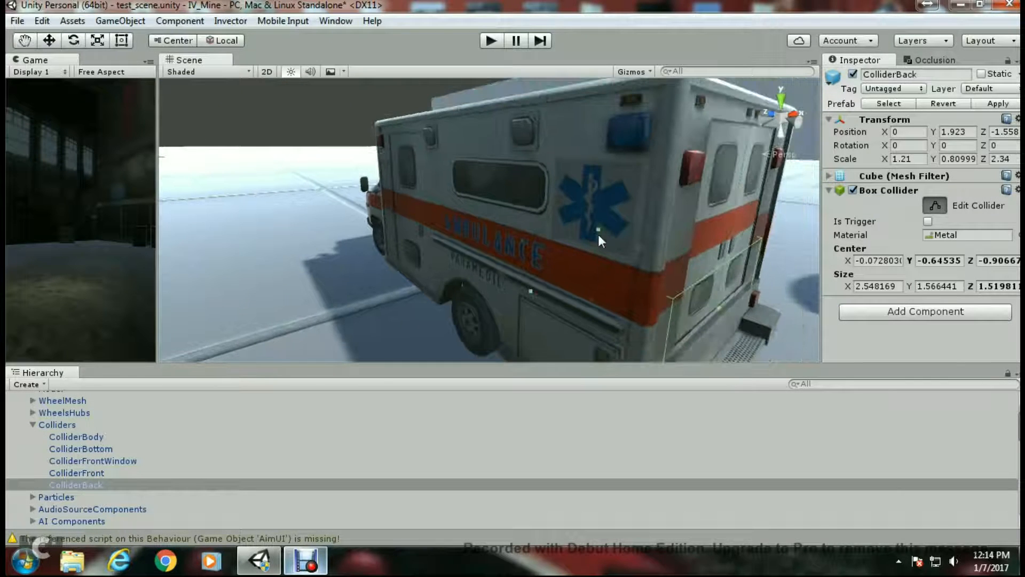
drag(599, 235, 620, 134)
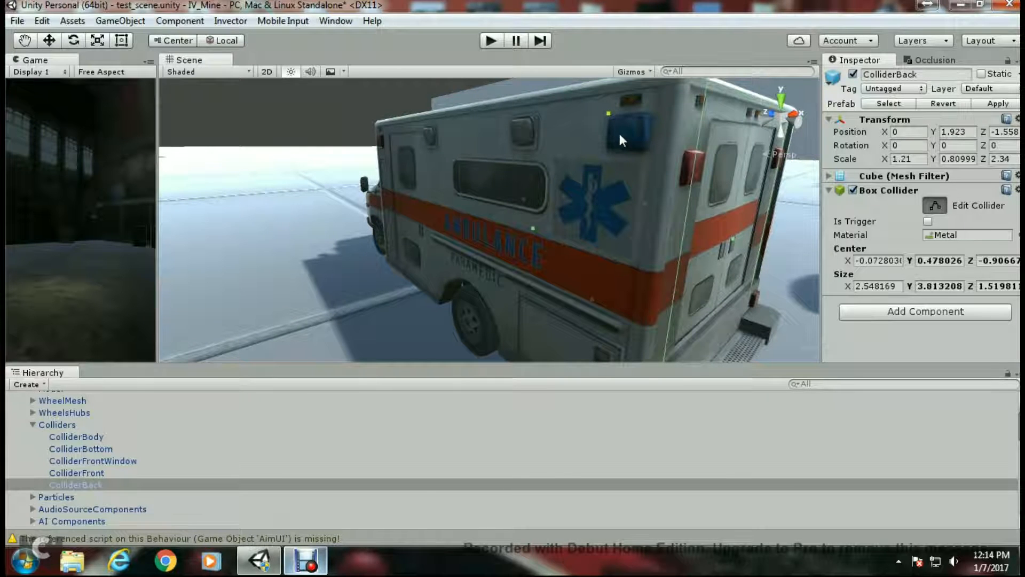
drag(533, 231, 510, 233)
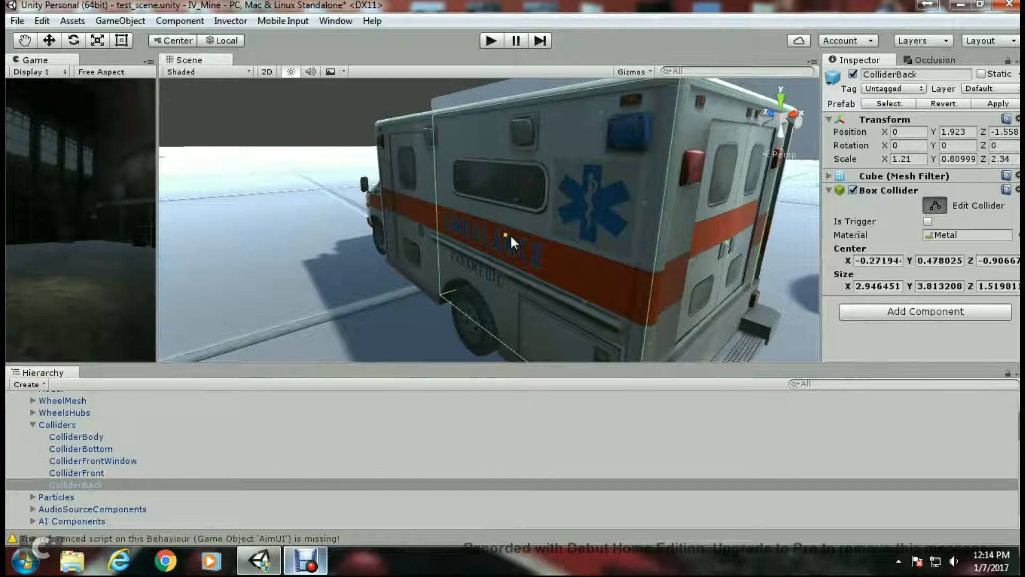
middle_drag(601, 245, 671, 251)
right_drag(671, 251, 589, 291)
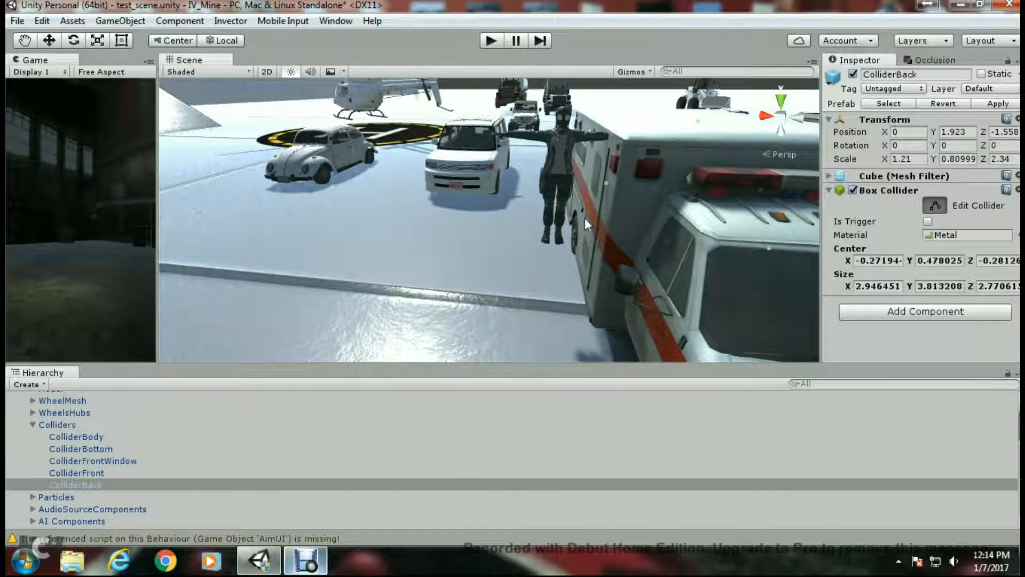
drag(600, 181, 578, 181)
key(f)
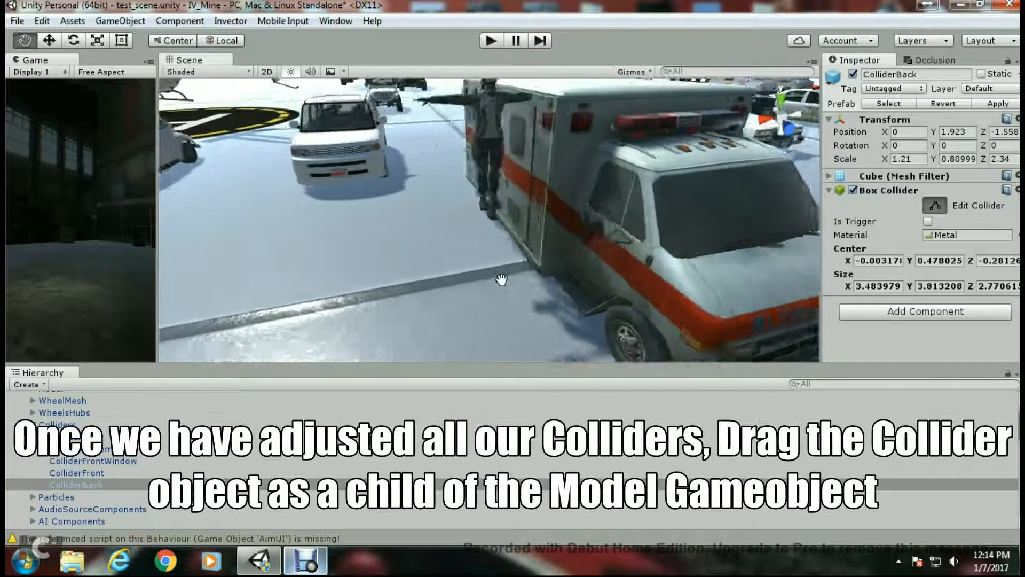
- Make the Colliders object a child of the Model object in the hierarchy
click(33, 424)
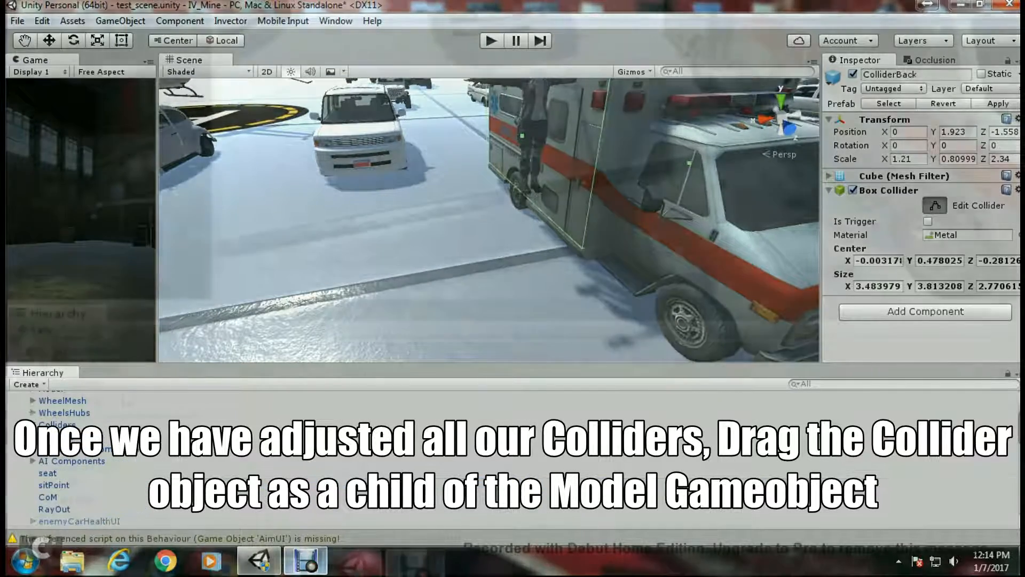
scroll(51, 465, up, 2)
drag(61, 468, 66, 425)
click(822, 198)
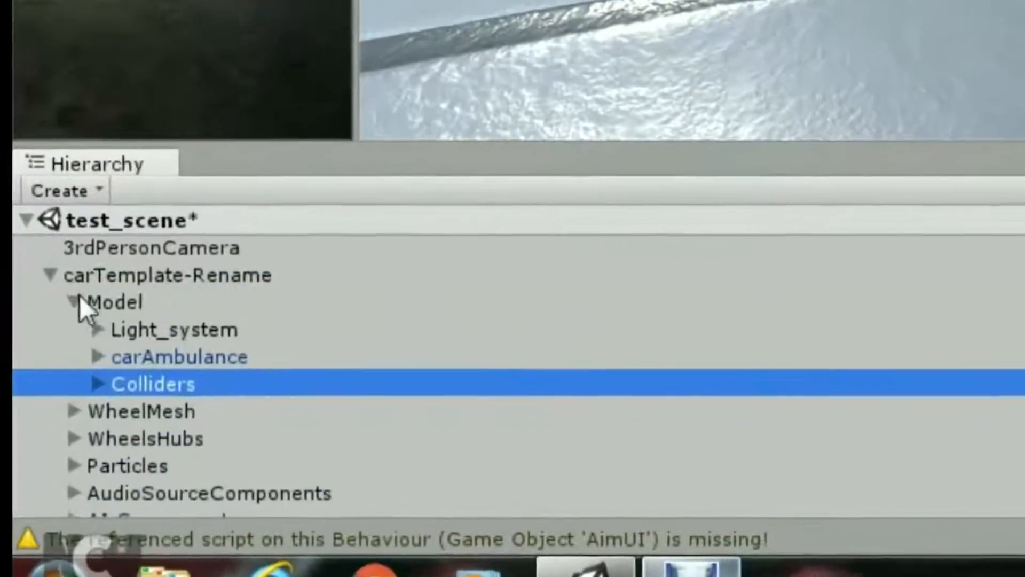
click(78, 299)
- Rename the carTemplate-Rename vehicle object to Ambulance
click(93, 275)
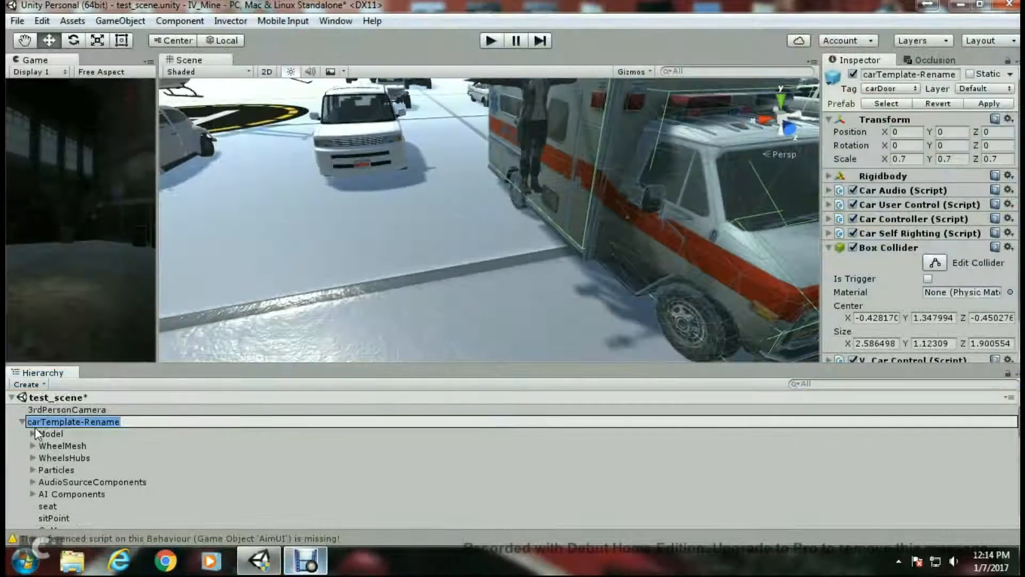
key(F2)
text(Ambulance)
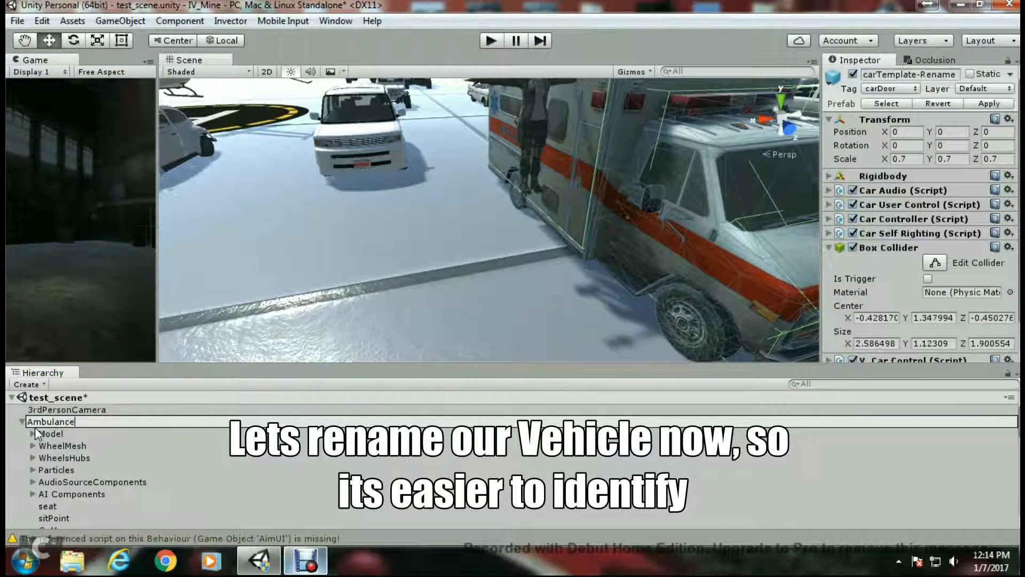
key(Return)
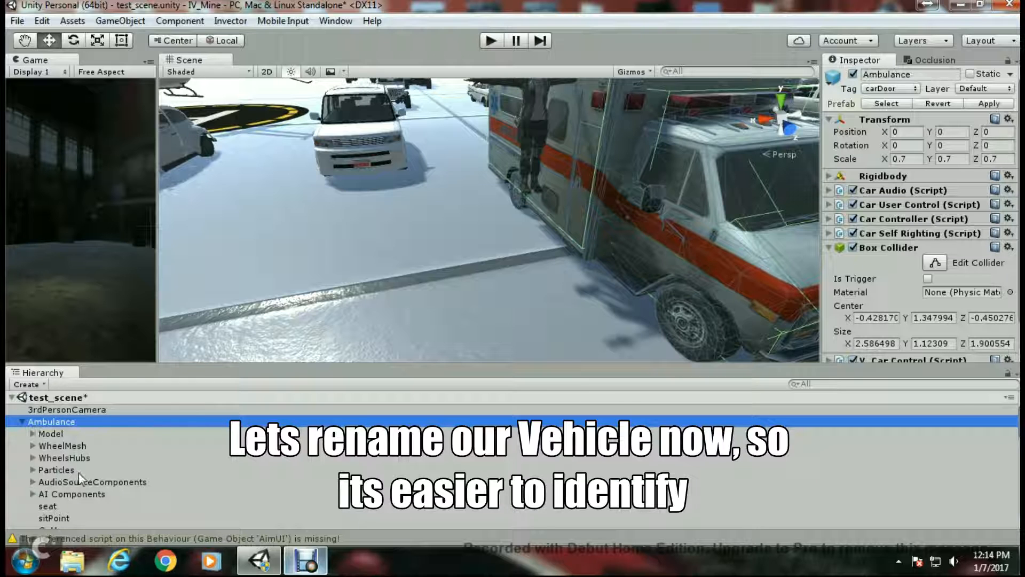
- Select NormalExhaust1 and NormalExhaust2 together and move them under the ambulance's rear bumper
click(787, 103)
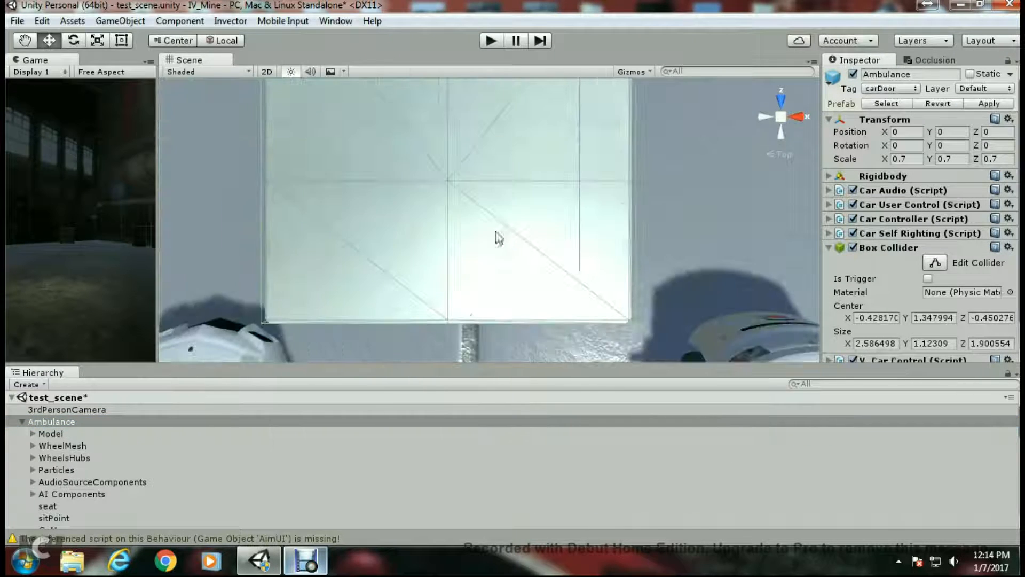
scroll(498, 238, down, 5)
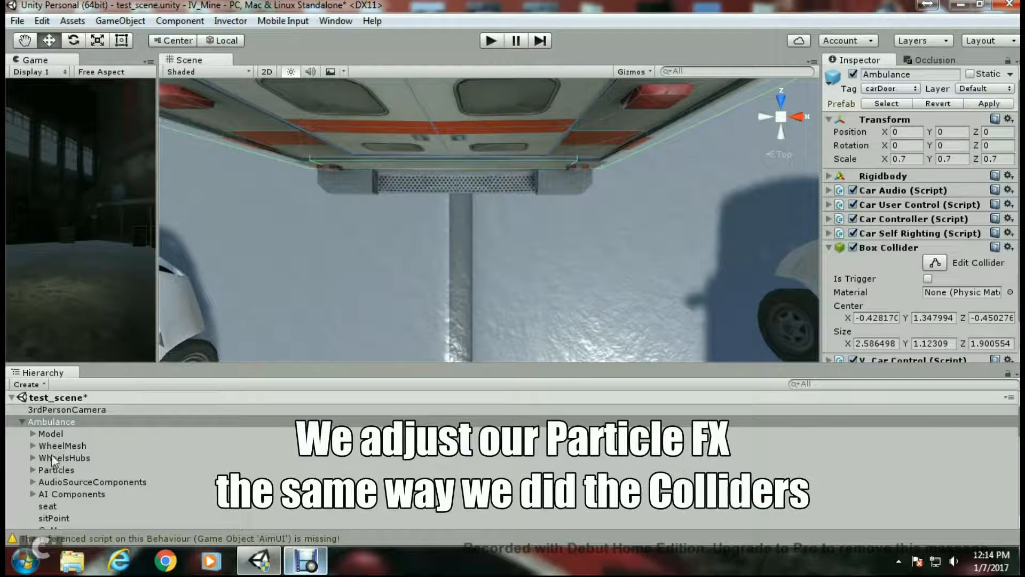
click(33, 469)
click(66, 481)
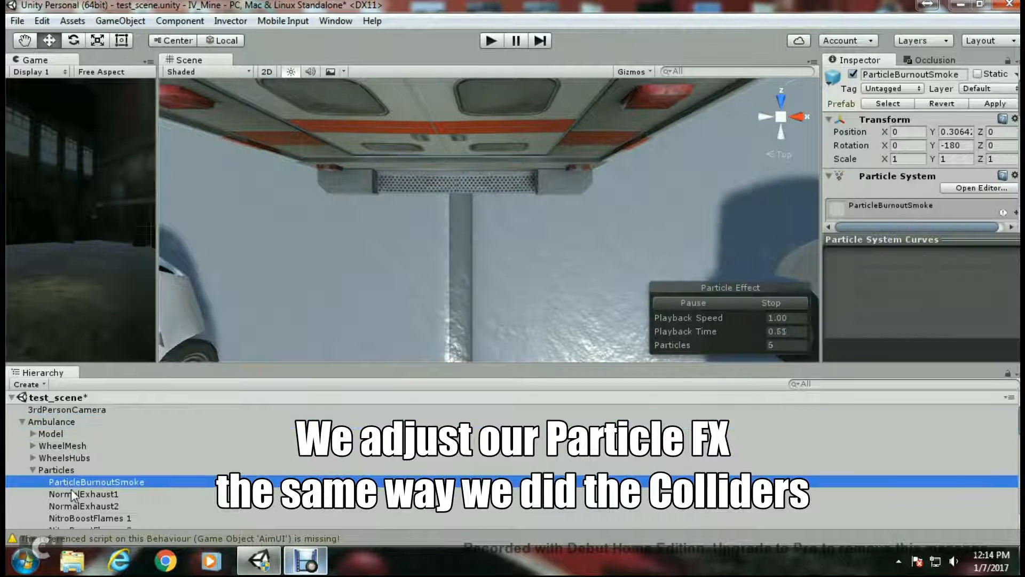
click(73, 493)
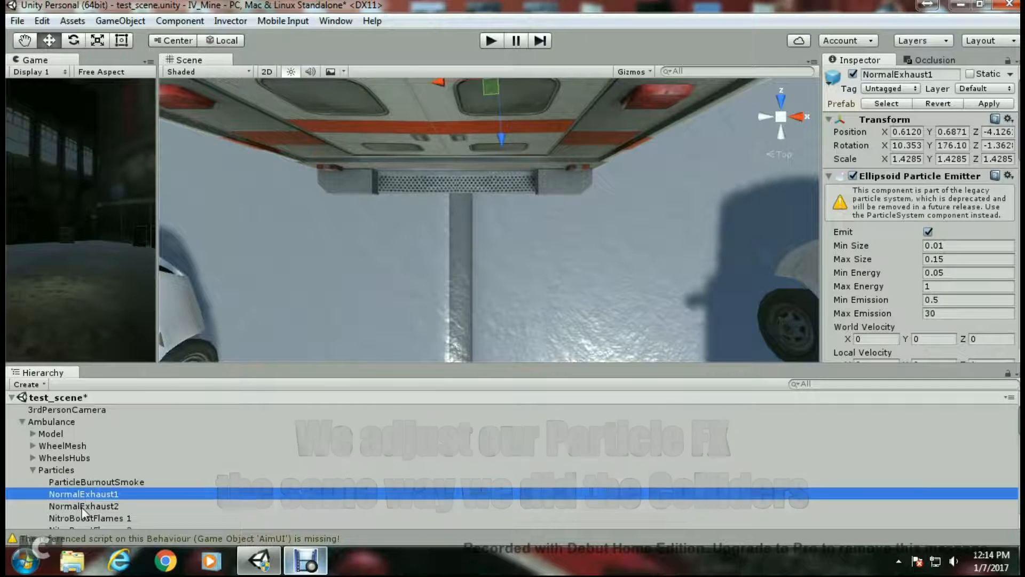
click(83, 505)
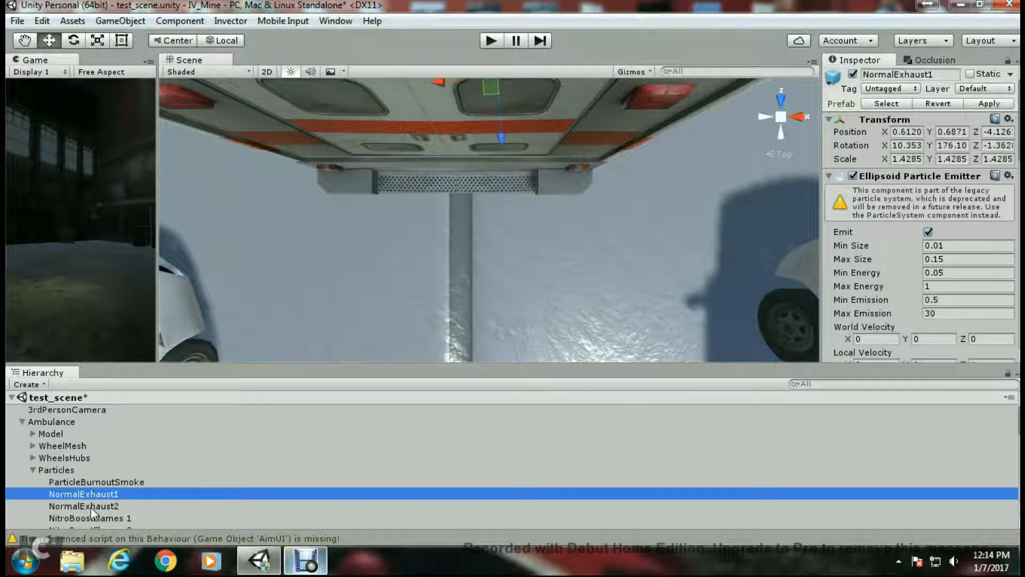
ctrl+click(95, 494)
drag(455, 142, 436, 261)
click(780, 139)
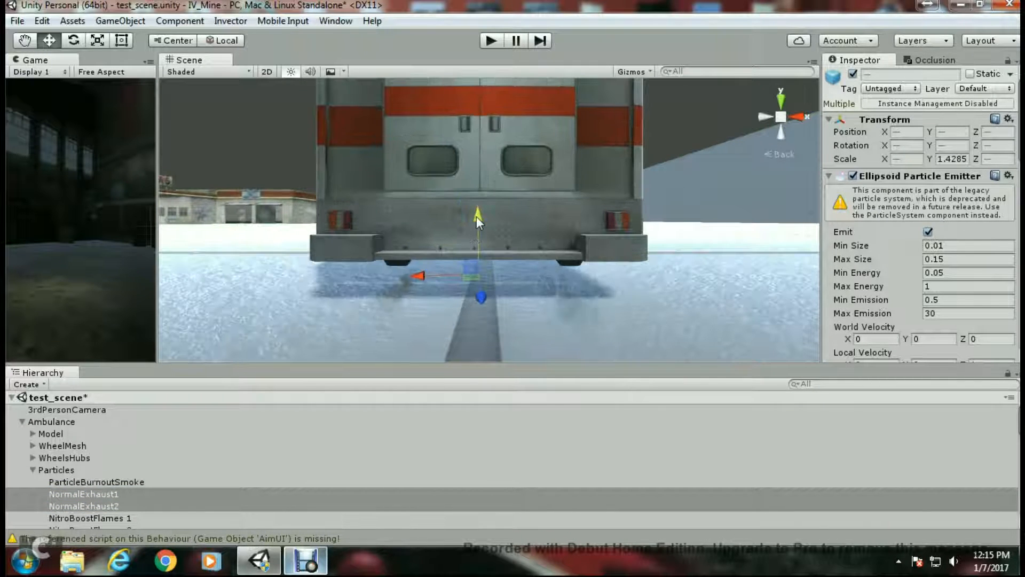
drag(476, 217, 476, 207)
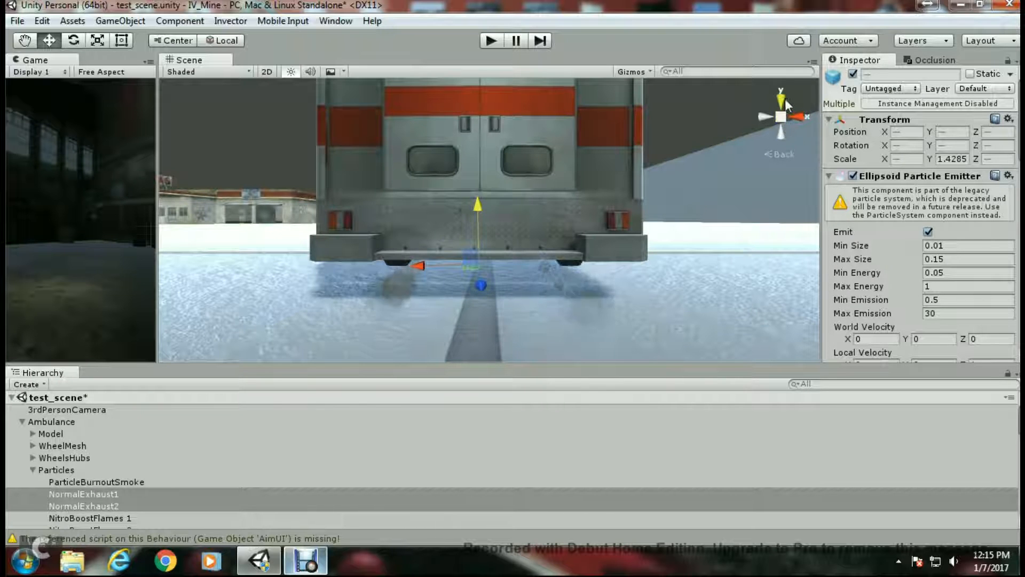
click(779, 132)
click(764, 119)
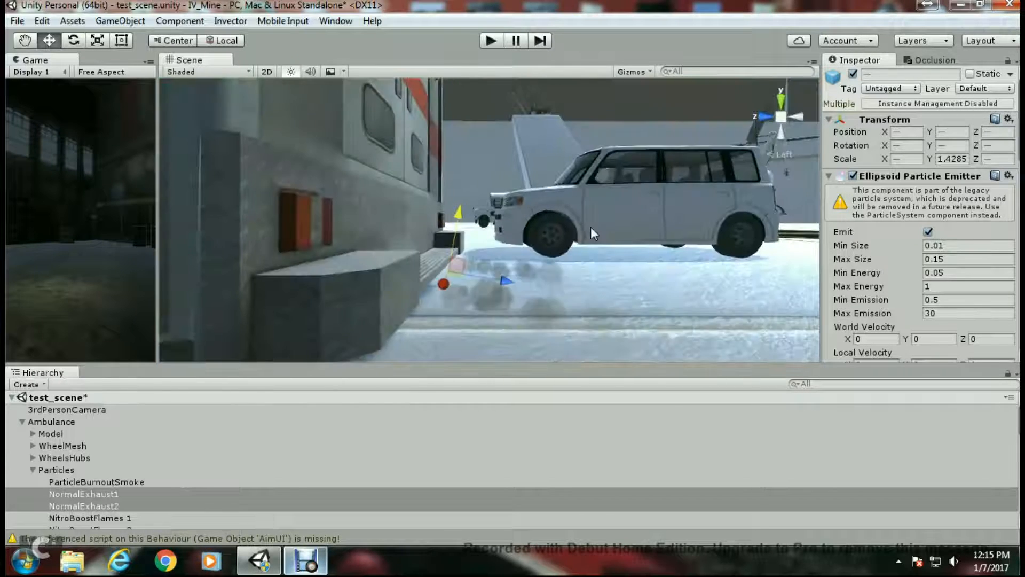
drag(498, 155, 492, 184)
drag(526, 255, 462, 248)
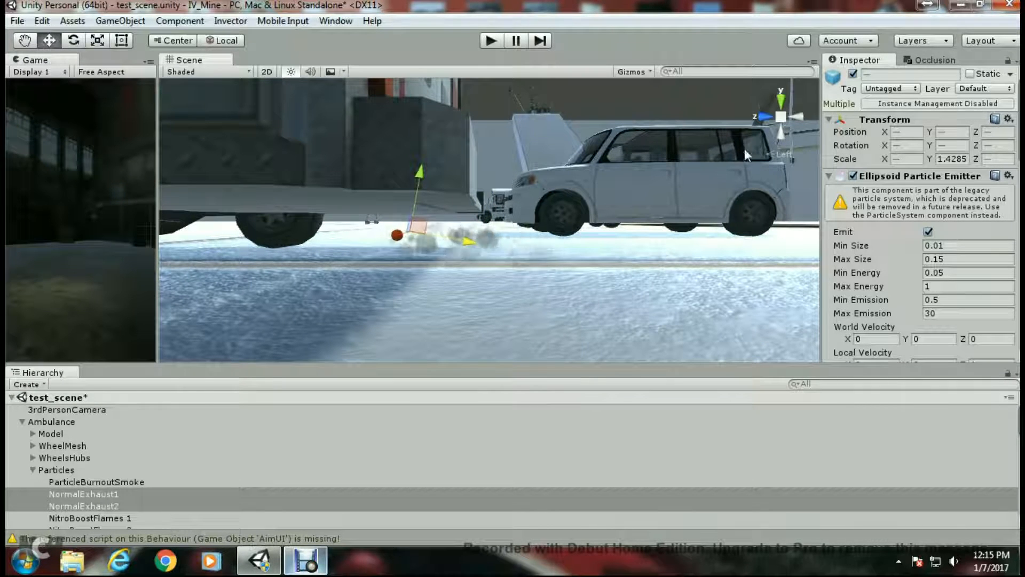
click(780, 132)
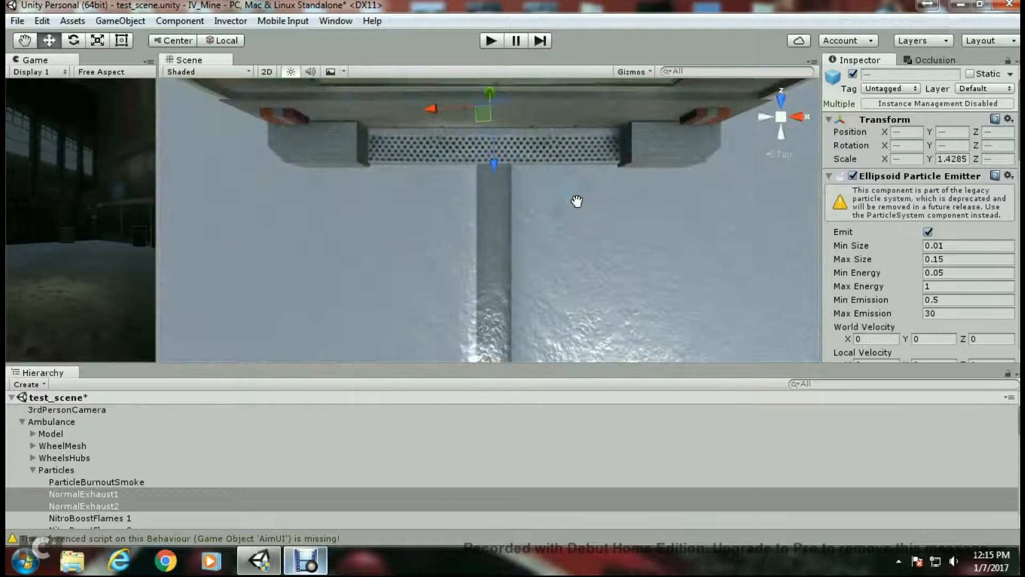
alt+drag(577, 202, 499, 239)
alt+drag(512, 203, 521, 236)
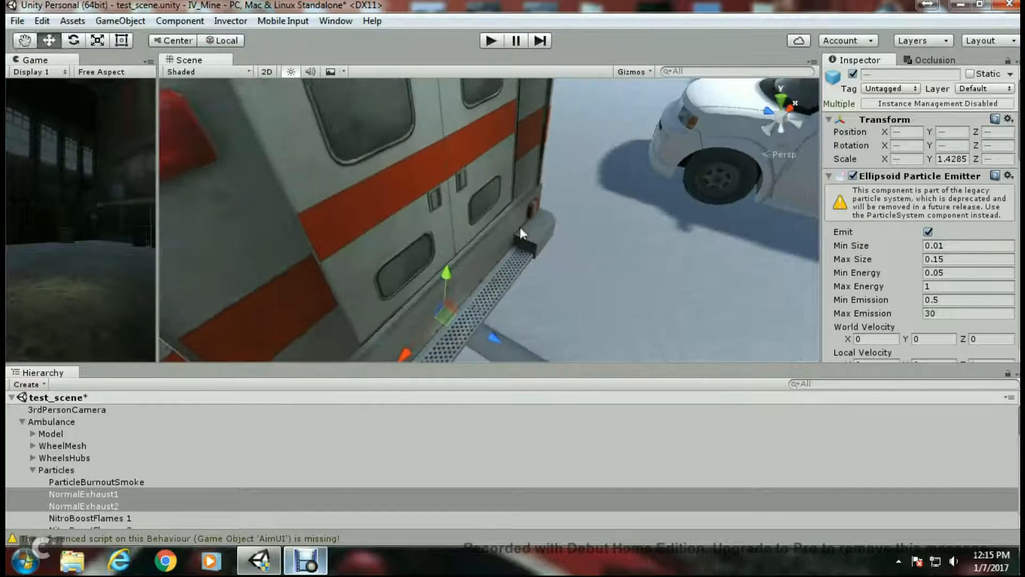
alt+drag(521, 236, 490, 206)
- Move NitroBoostFlames 1 and 2 down and forward to about Y 0.521 and Z -4.812 at the rear bumper
mouse_move(591, 142)
mouse_down()
mouse_move(606, 143)
mouse_move(588, 152)
mouse_up()
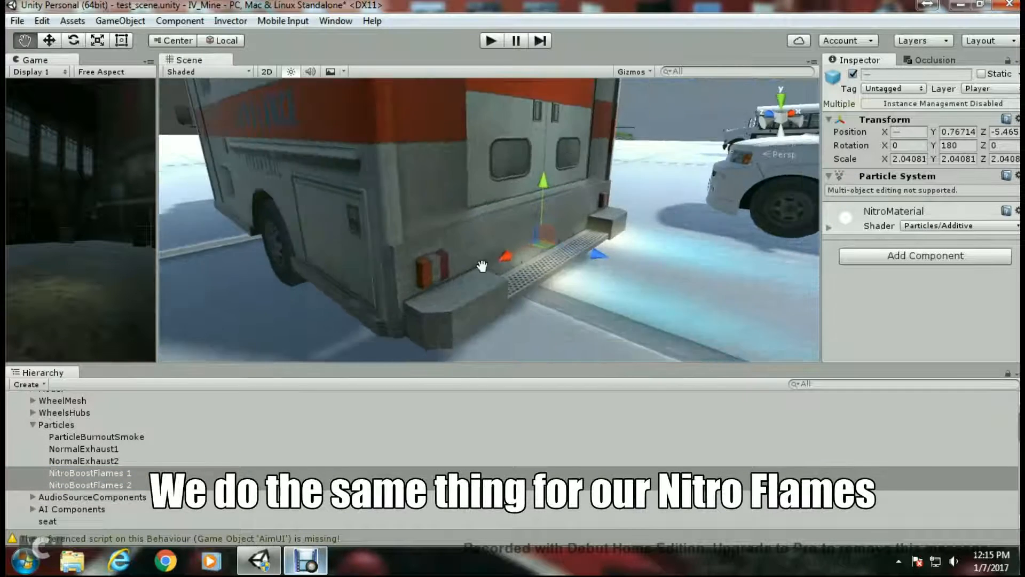
middle_drag(448, 251, 409, 182)
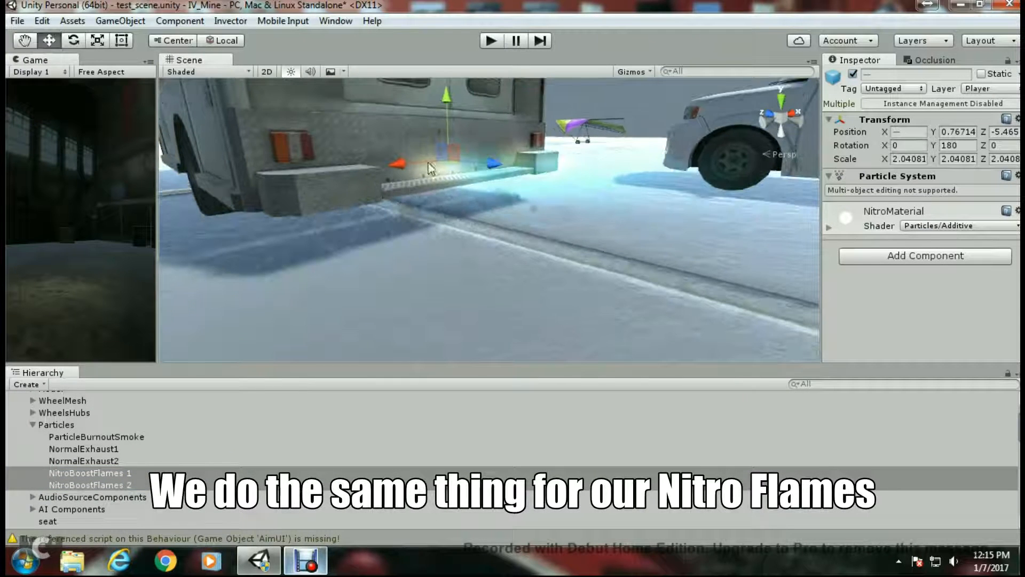
drag(446, 105, 447, 126)
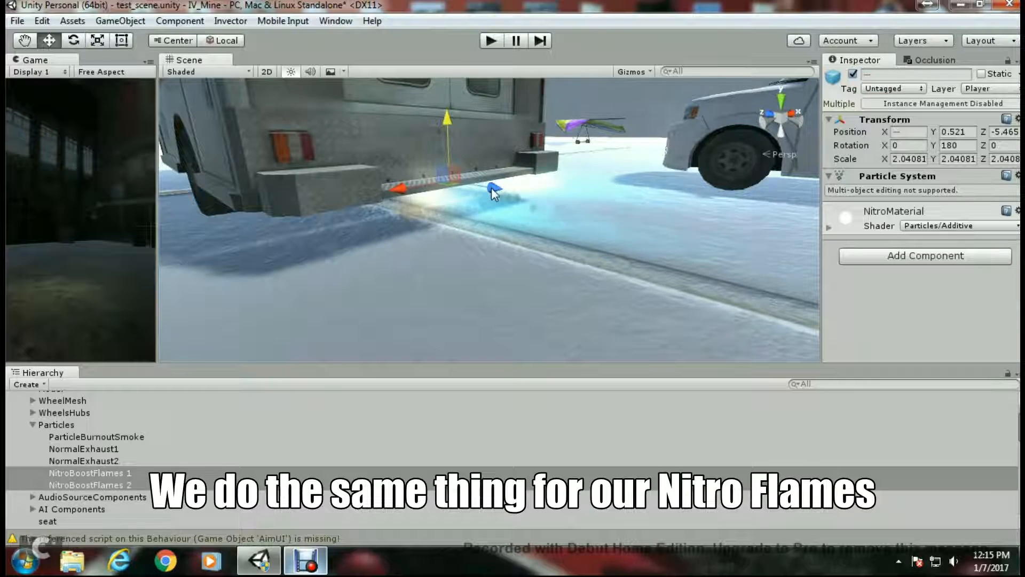
drag(485, 187, 459, 195)
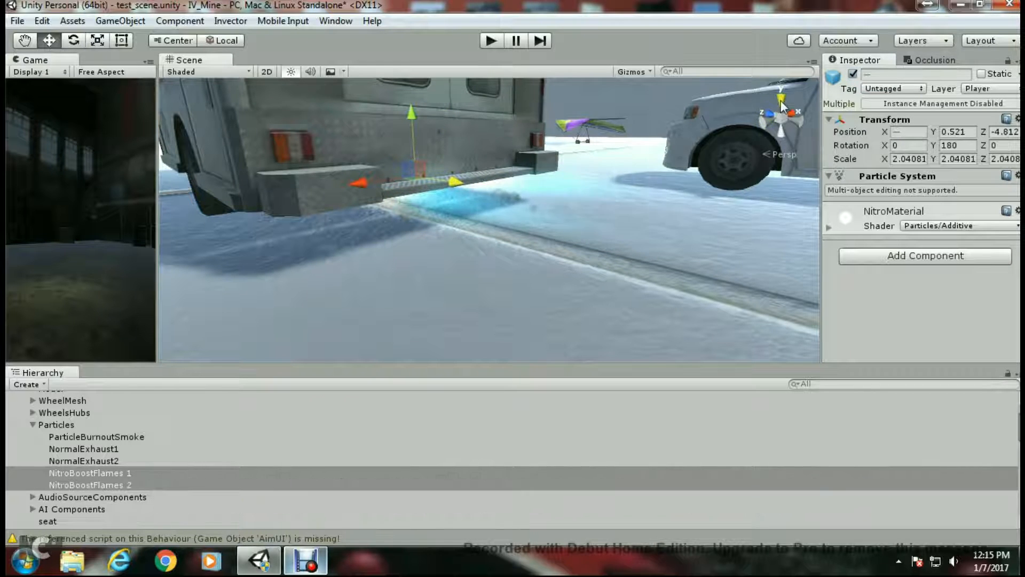
click(768, 128)
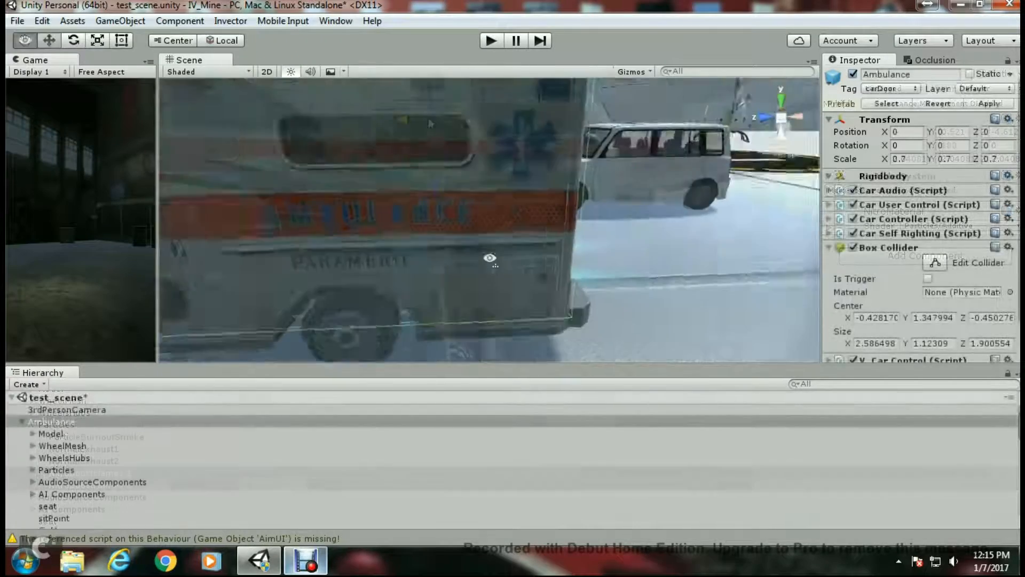
- On the Ambulance's V_Car Control, assign Survivor_Female1 as Player and enable Is Large Vehicle under Car Cam State System
alt+drag(488, 264, 504, 300)
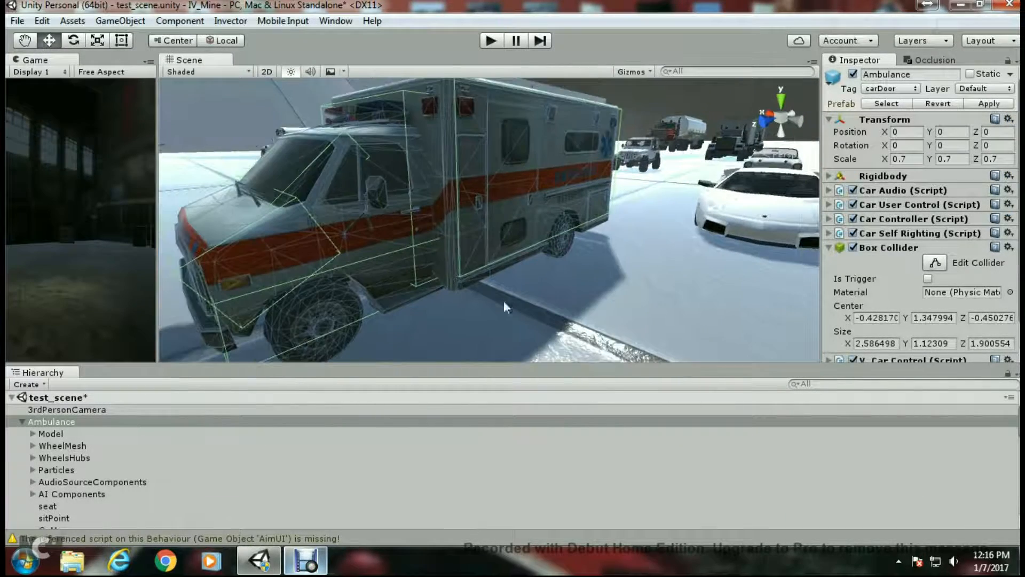
click(829, 247)
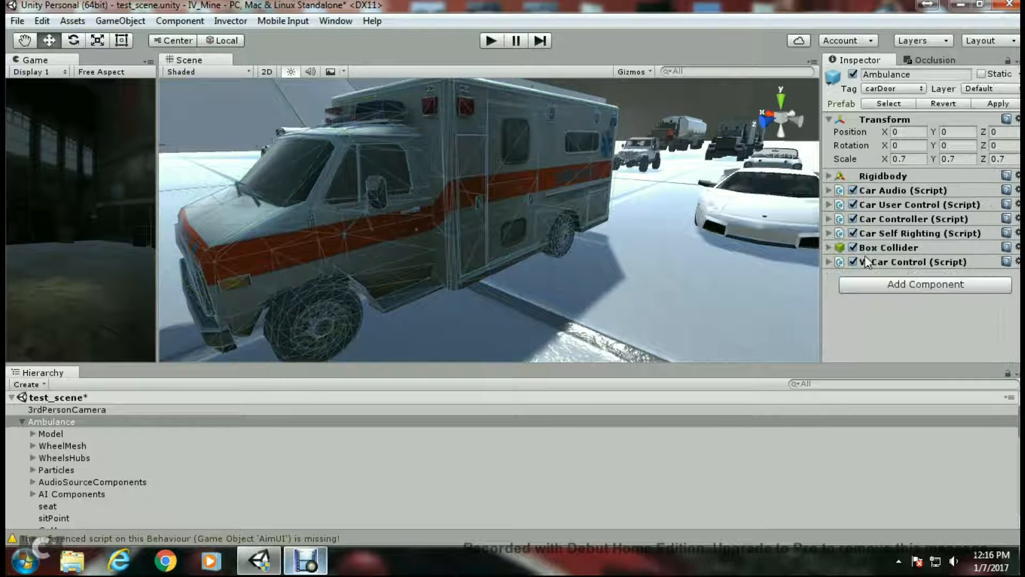
click(829, 261)
scroll(876, 259, down, 5)
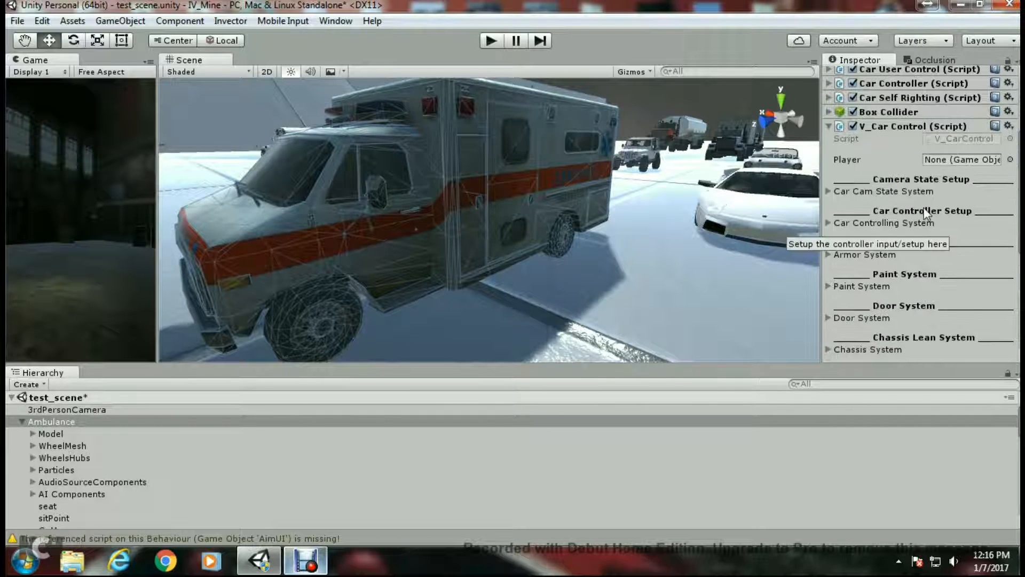
scroll(105, 469, down, 10)
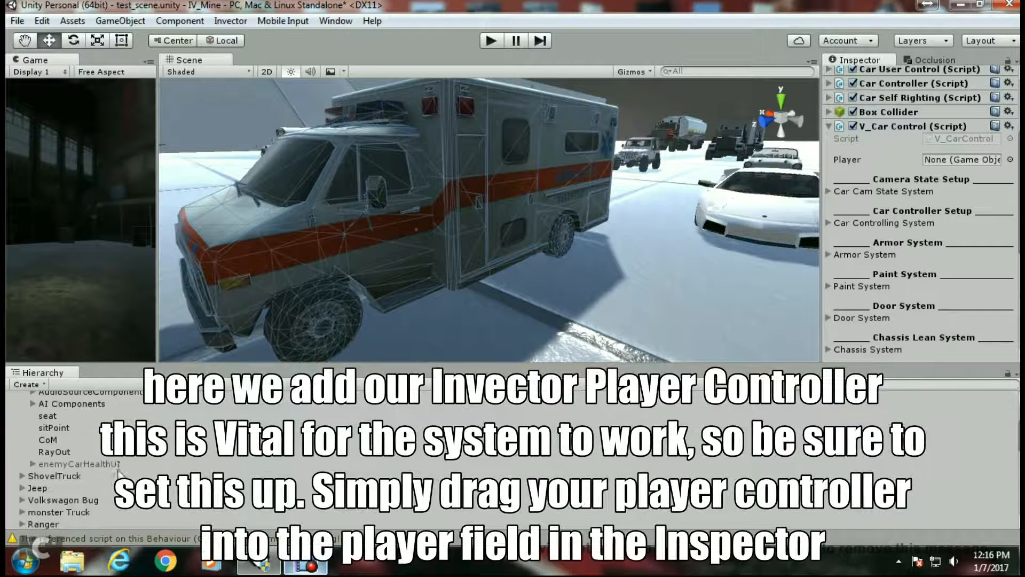
scroll(106, 469, down, 10)
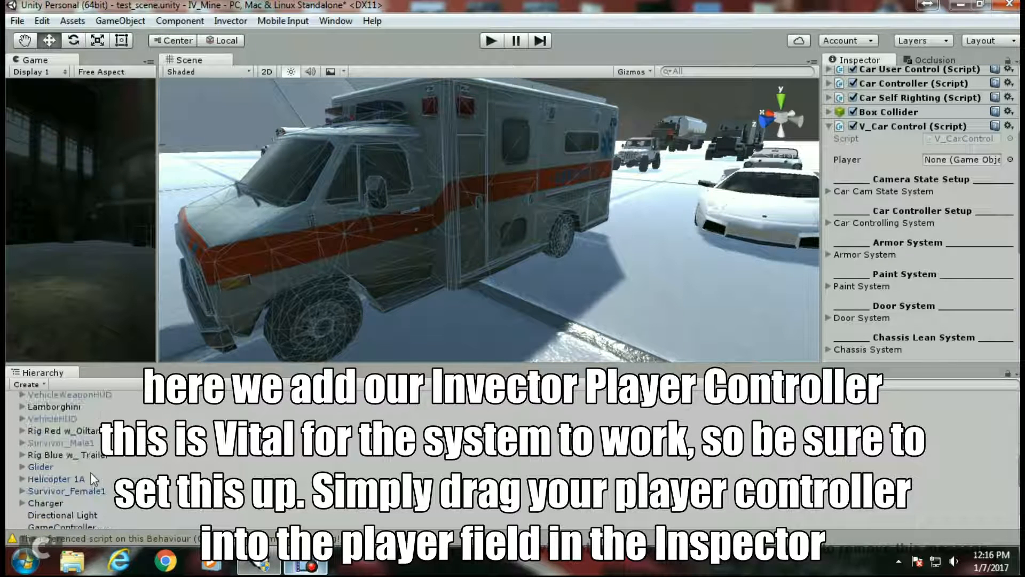
drag(53, 454, 958, 160)
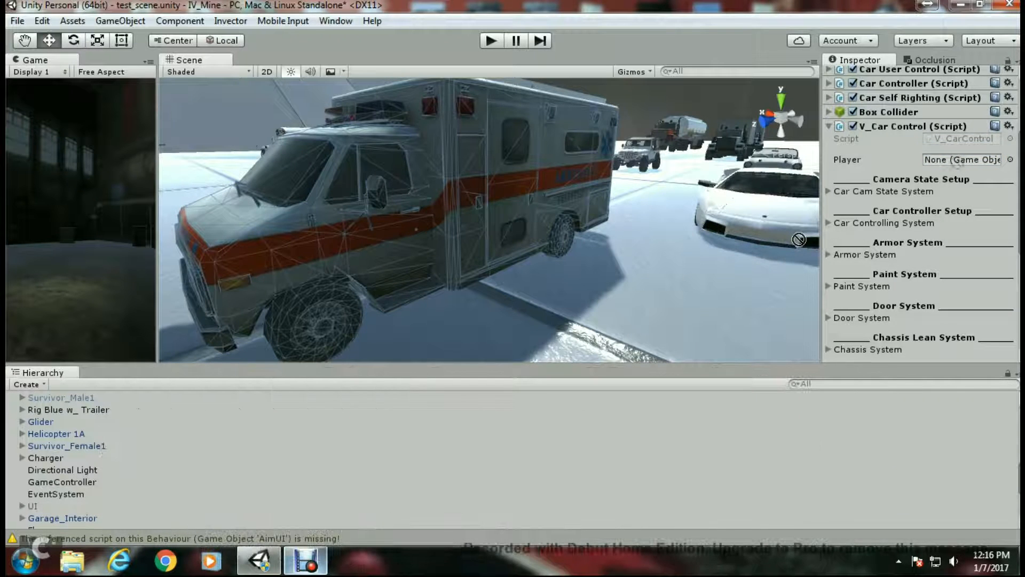
click(828, 191)
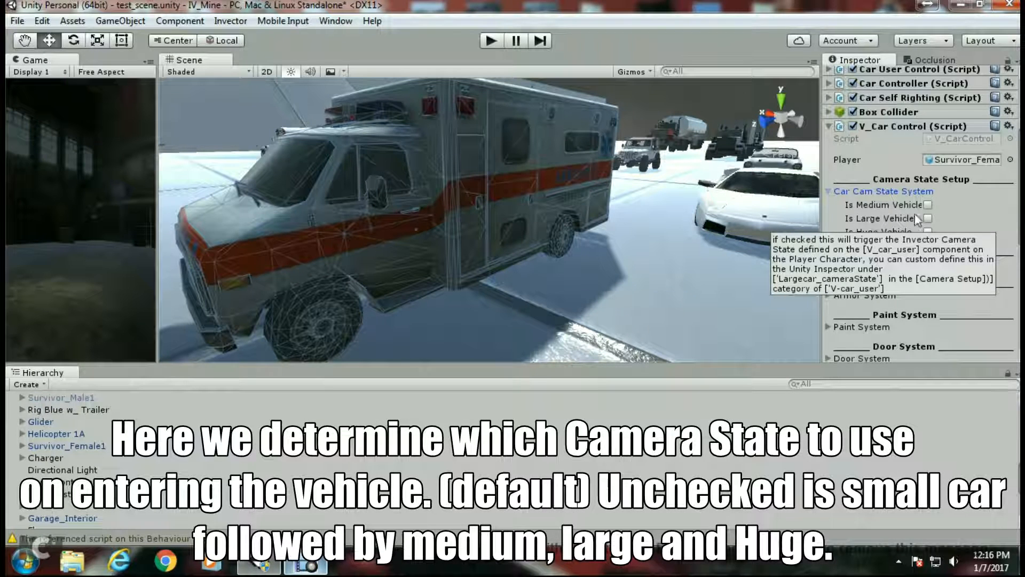
click(928, 219)
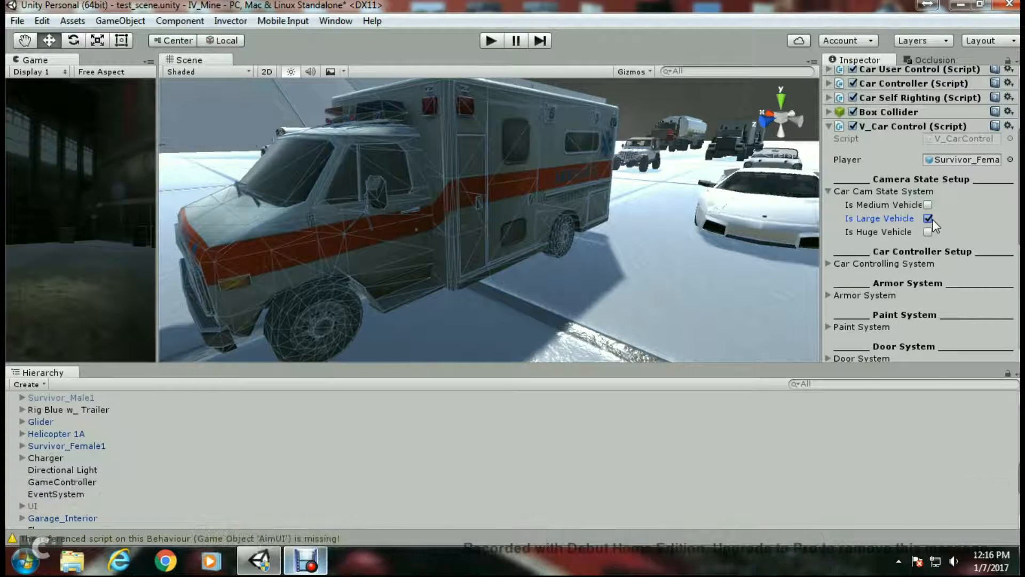
- Review the button mappings in the Car Controlling System section of V_Car Control
click(828, 191)
click(829, 223)
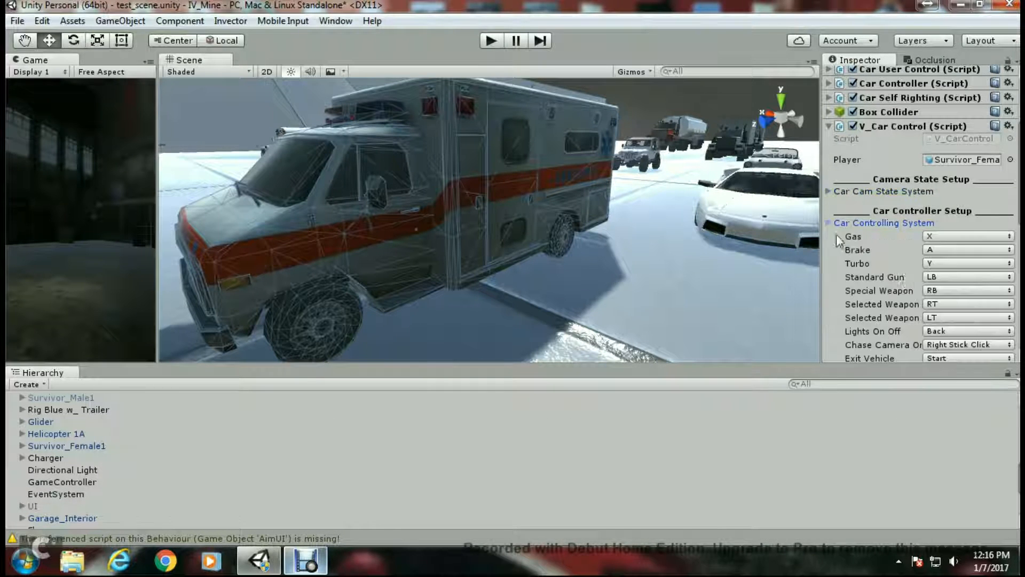
scroll(955, 273, down, 3)
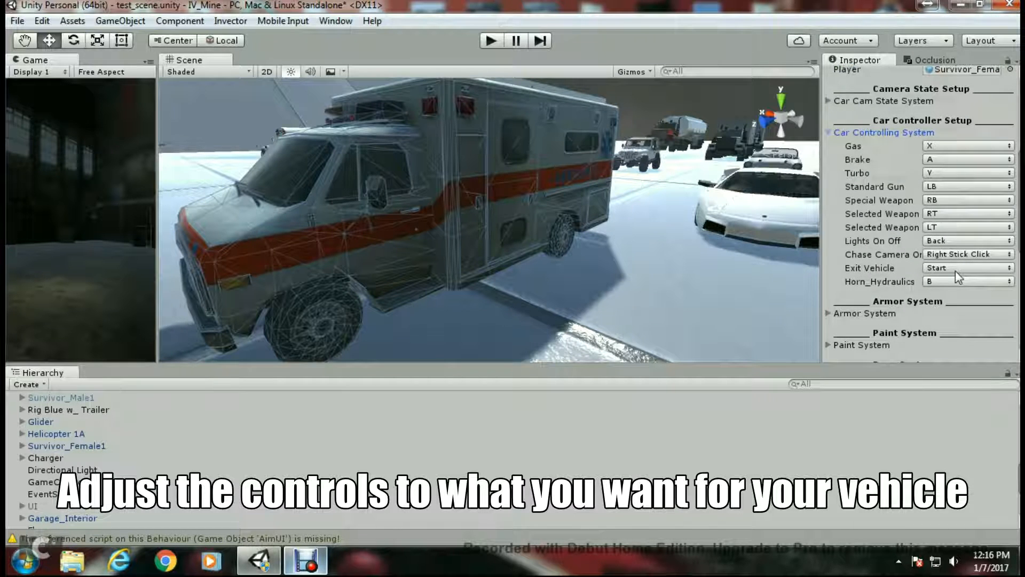
click(830, 132)
- Open the Armor System and set the vehicle's Max Armor to 600, keeping Use Color enabled
click(829, 165)
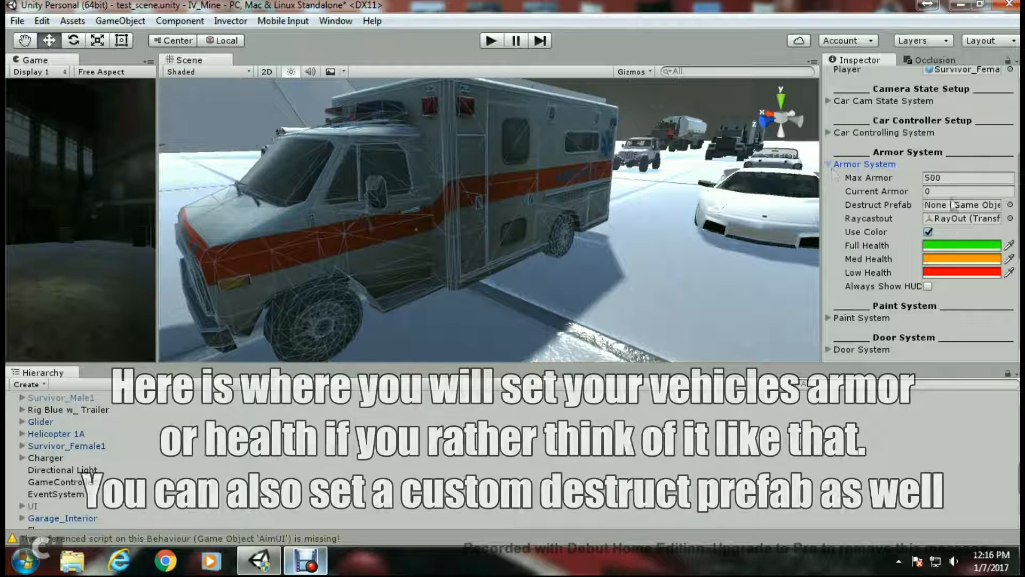
click(952, 177)
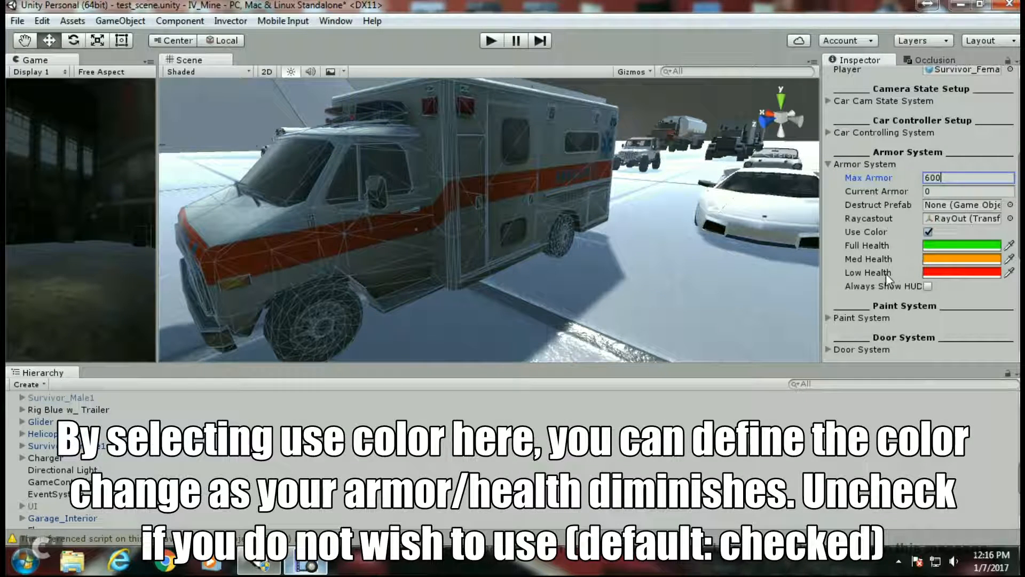
click(930, 234)
click(930, 233)
click(828, 167)
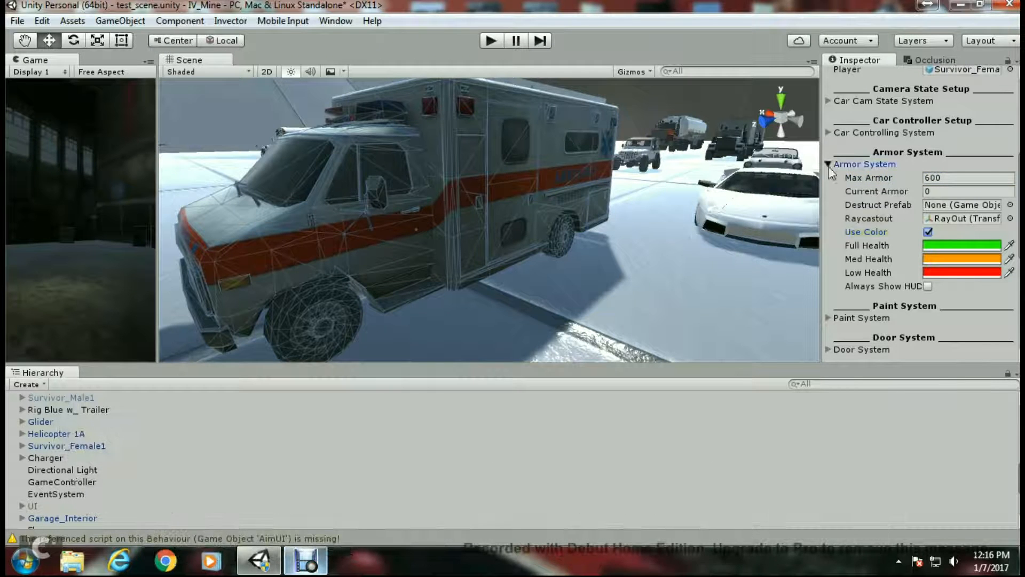
- Open the Paint System and inspect the ambulance model's body parts under carAmbulance in the hierarchy
click(831, 196)
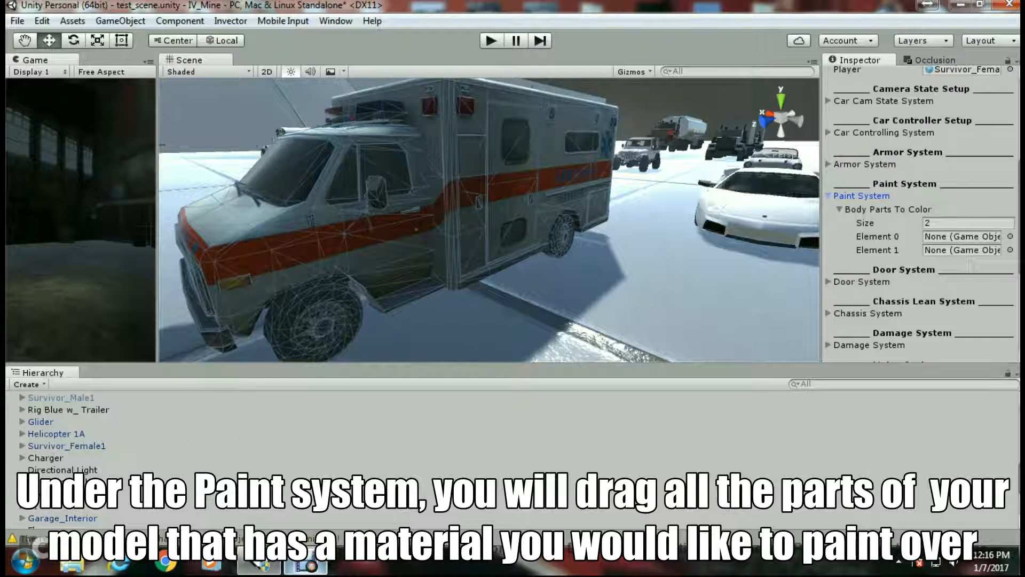
scroll(56, 464, up, 10)
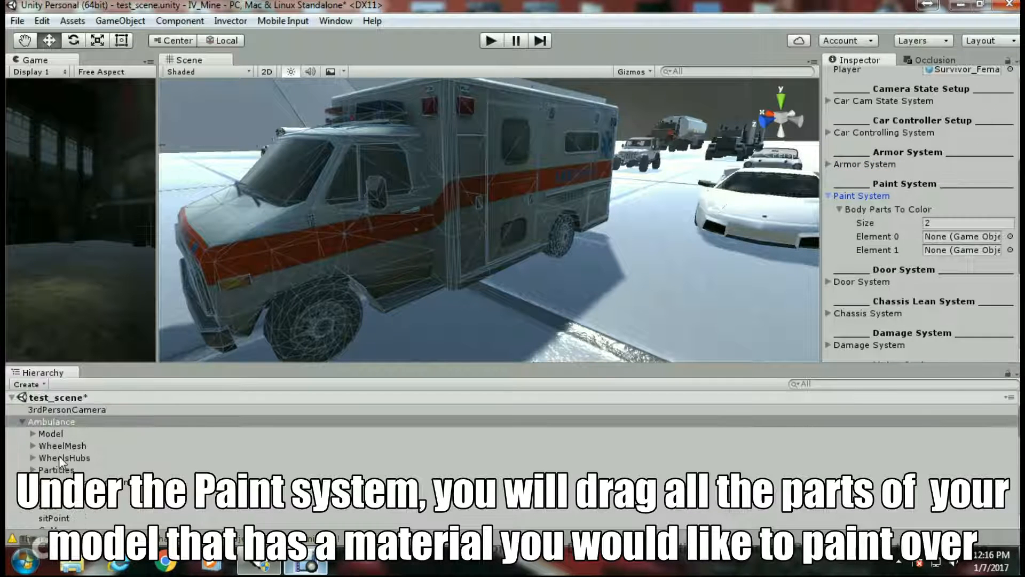
click(33, 433)
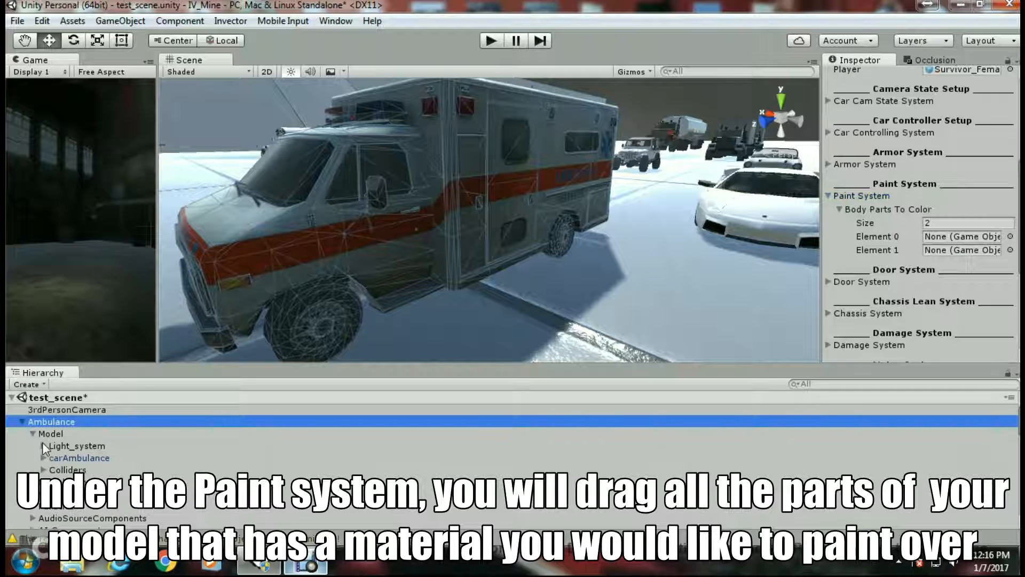
click(43, 458)
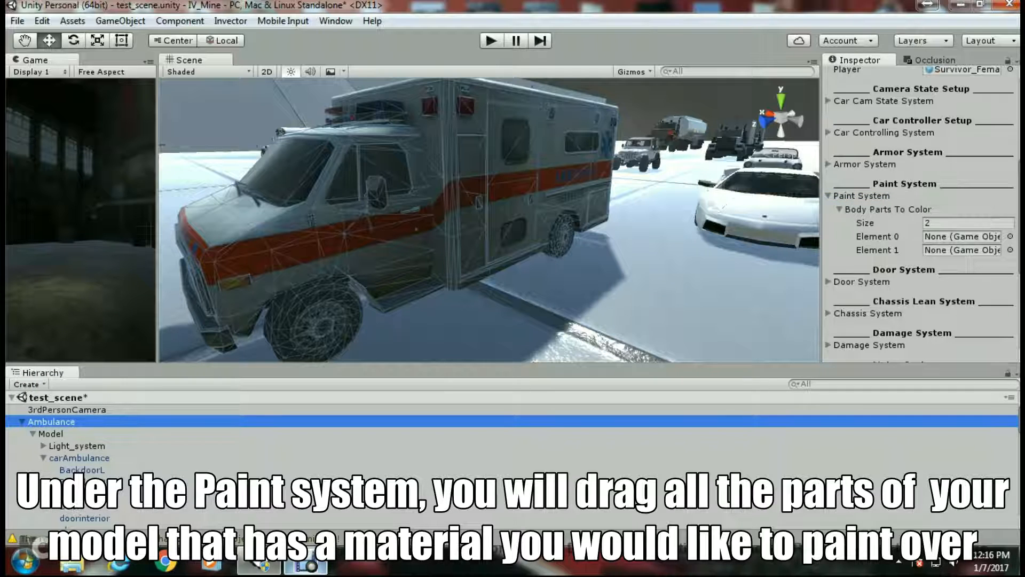
scroll(98, 448, down, 2)
click(95, 424)
click(95, 437)
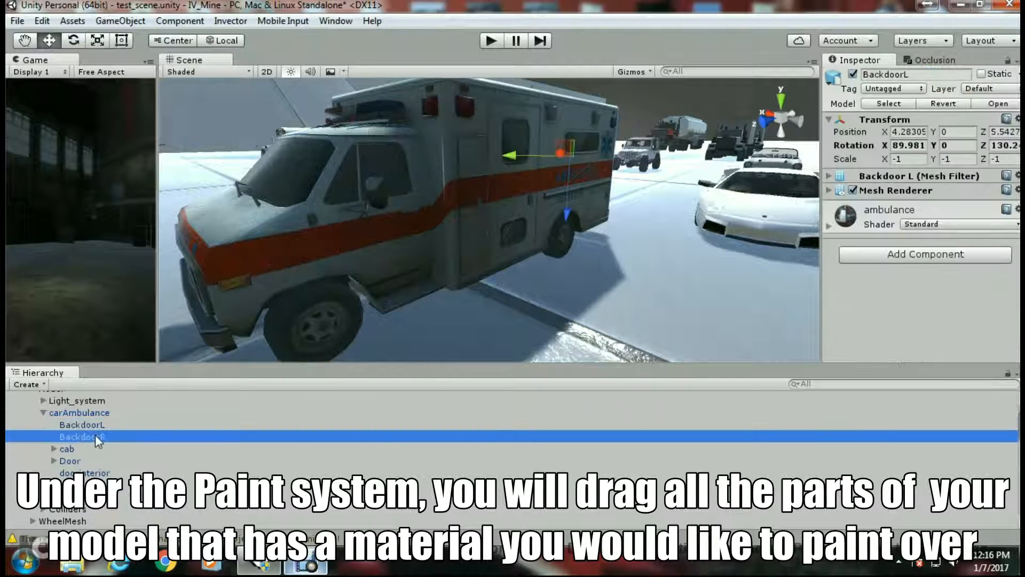
click(74, 460)
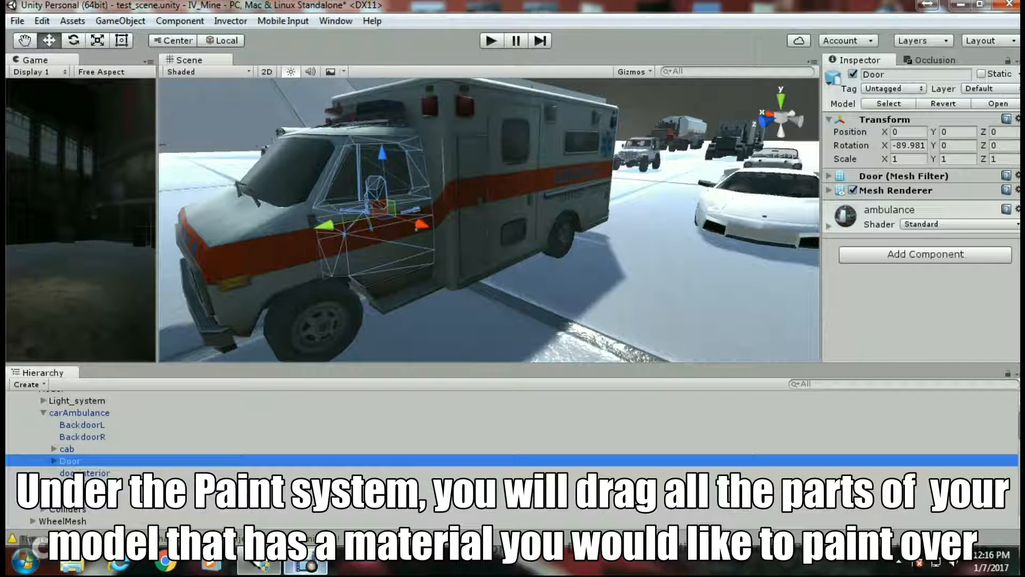
click(74, 496)
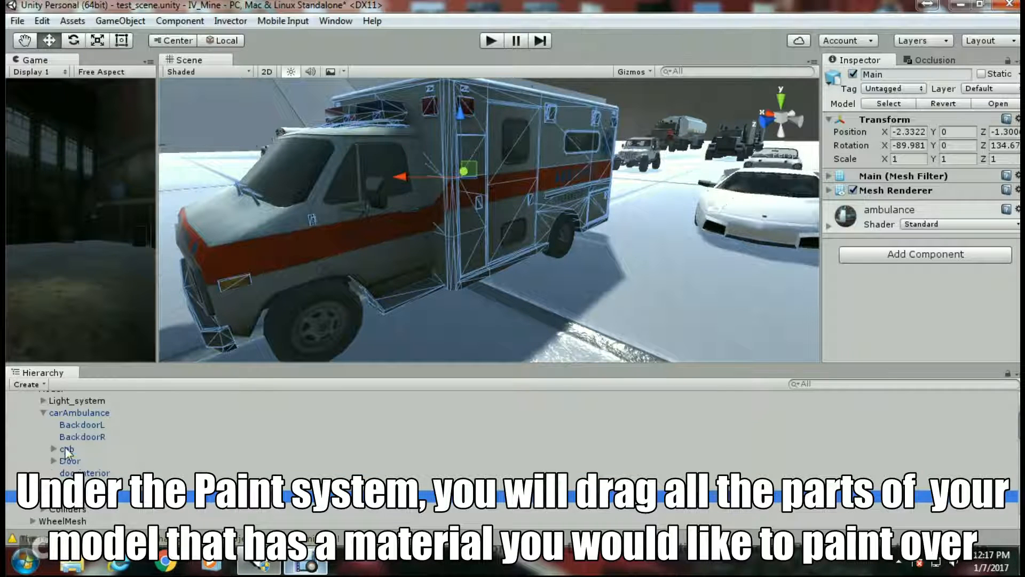
click(66, 449)
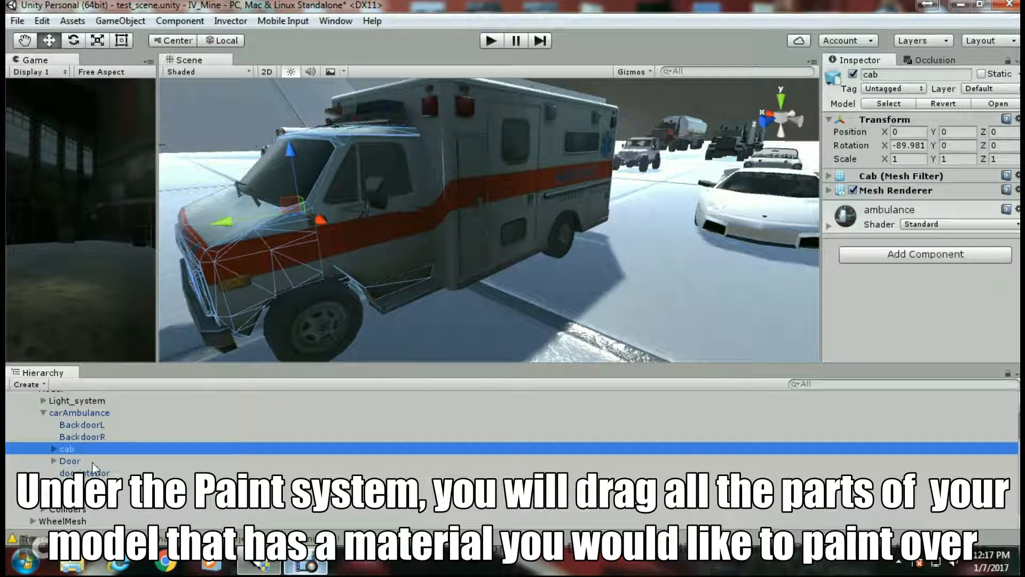
click(68, 497)
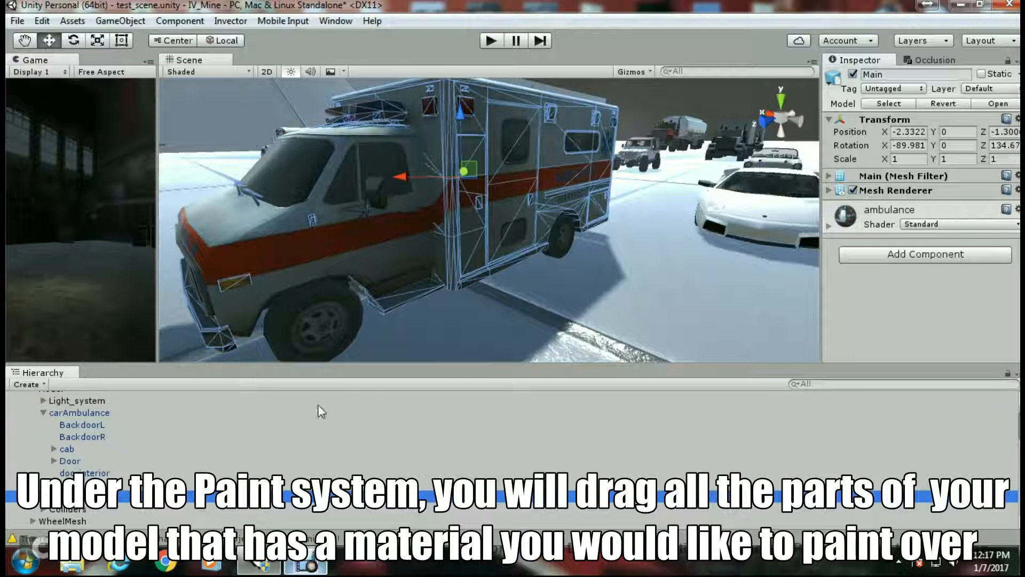
- Select the Ambulance and set the Paint System's Body Parts To Color size to 5
scroll(46, 429, up, 3)
click(54, 423)
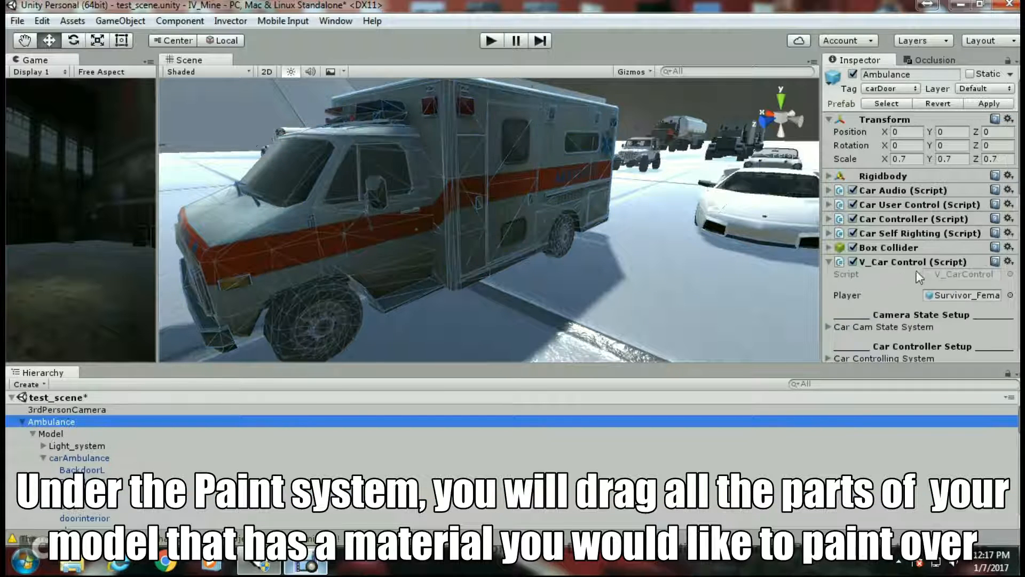
scroll(918, 275, down, 10)
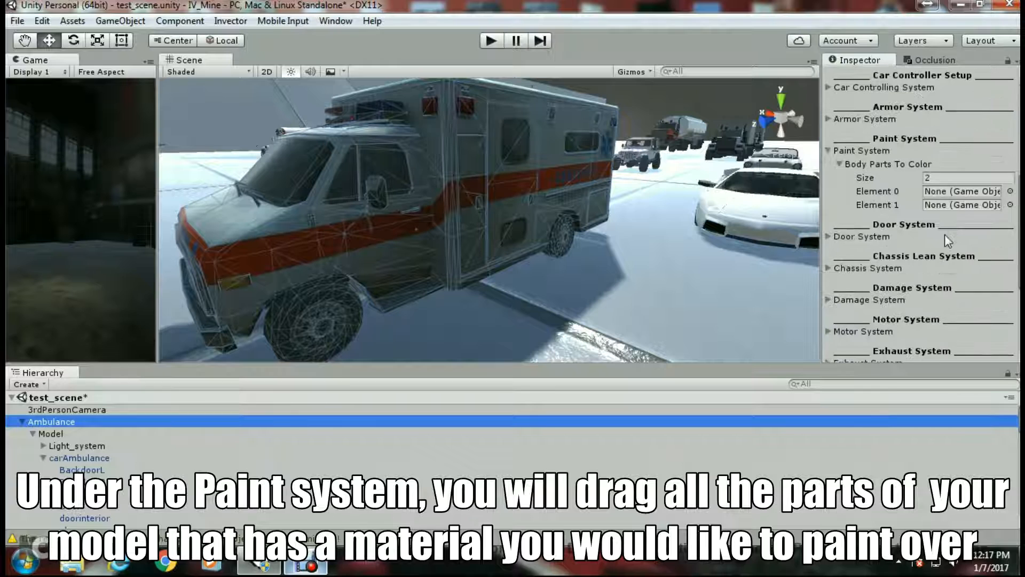
click(935, 178)
text(5)
key(Return)
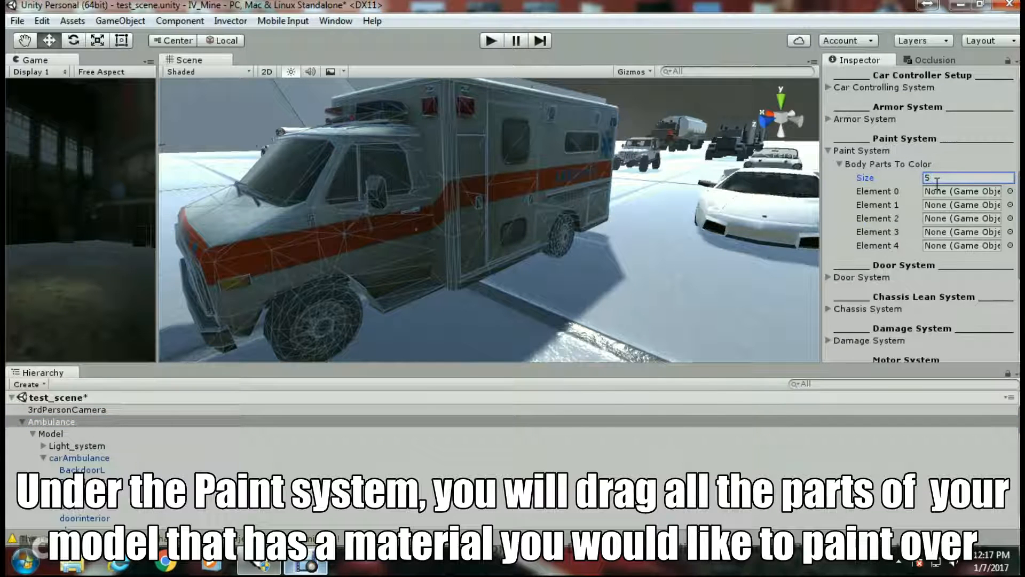
- Assign BackdoorL, BackdoorR, cab, Door and Main to Body Parts To Color elements 0 through 4
scroll(122, 454, down, 2)
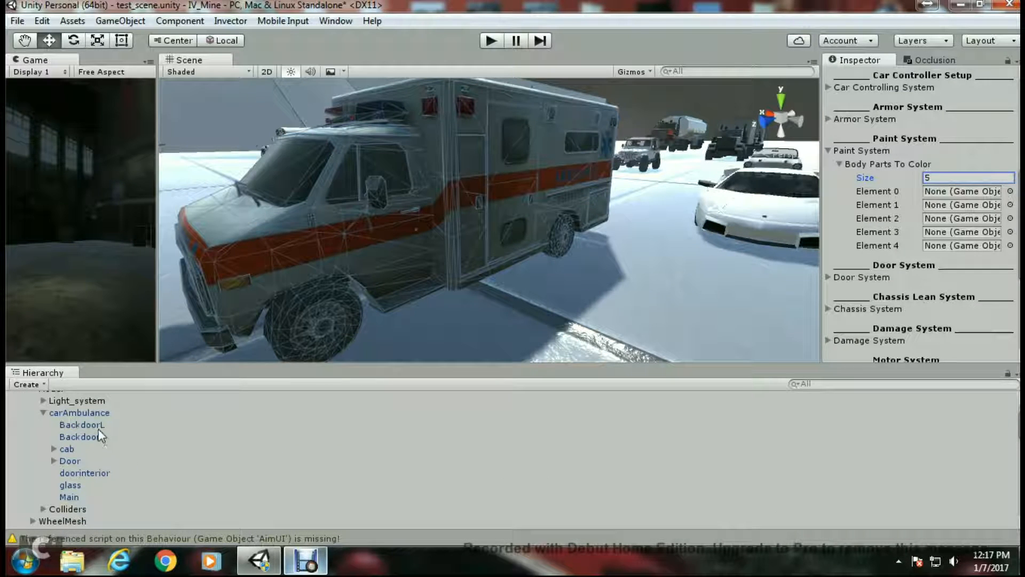
drag(98, 429, 869, 249)
drag(949, 197, 953, 191)
drag(101, 440, 953, 204)
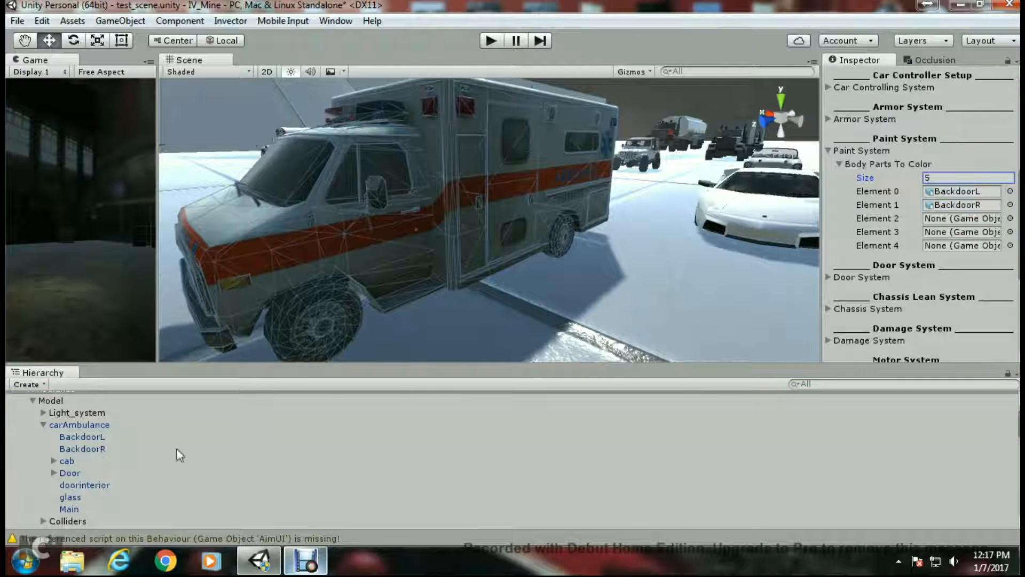
drag(73, 463, 956, 220)
drag(73, 473, 948, 234)
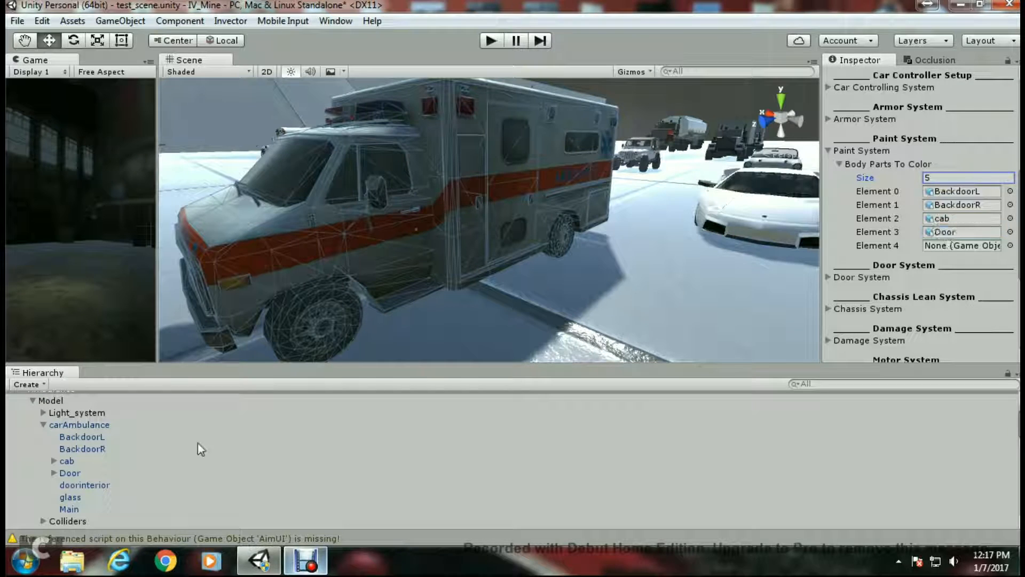
drag(69, 511, 959, 249)
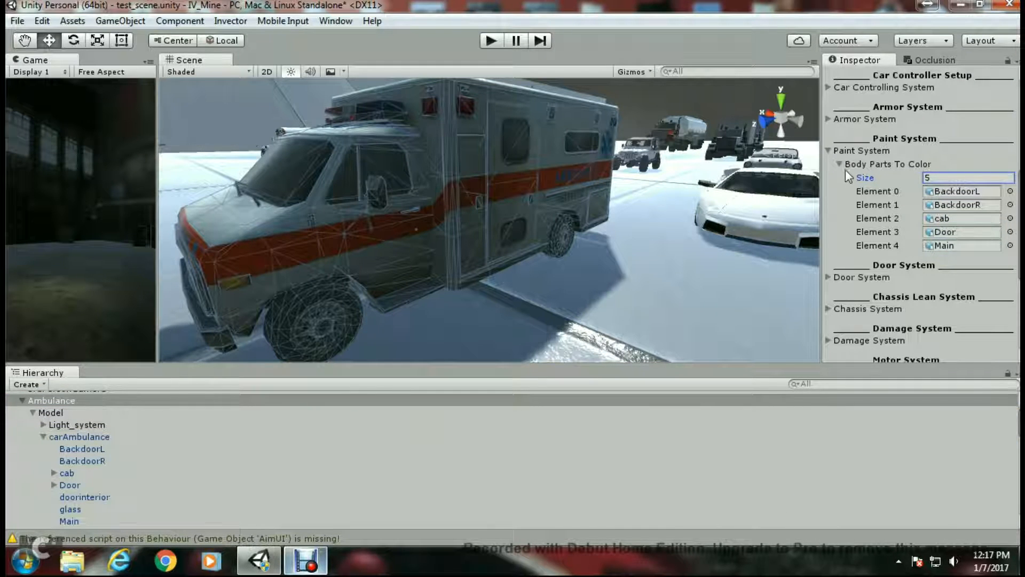
- Open the Door System and assign the Door object as the Door Hinge
click(829, 151)
click(830, 182)
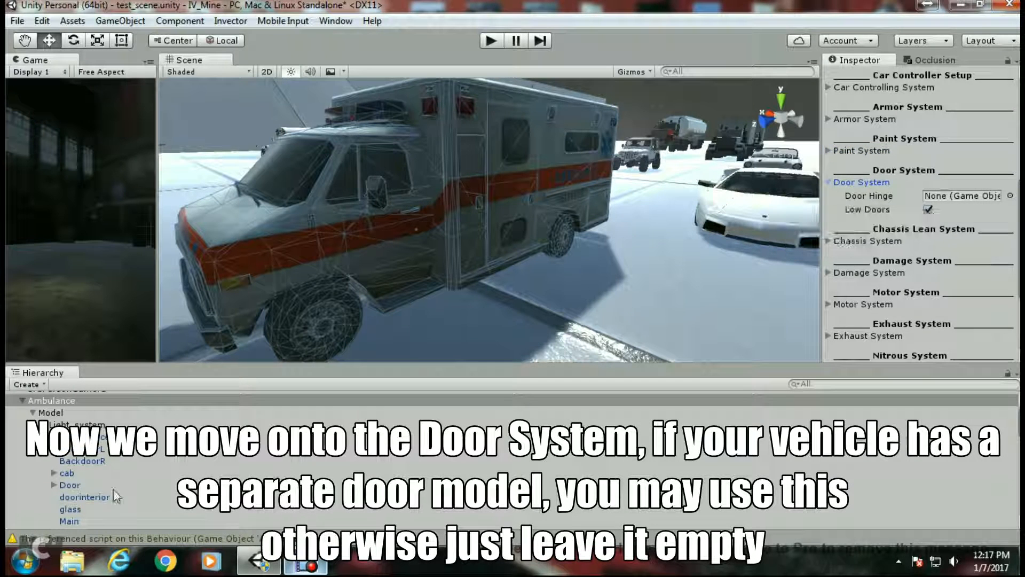
drag(70, 485, 946, 200)
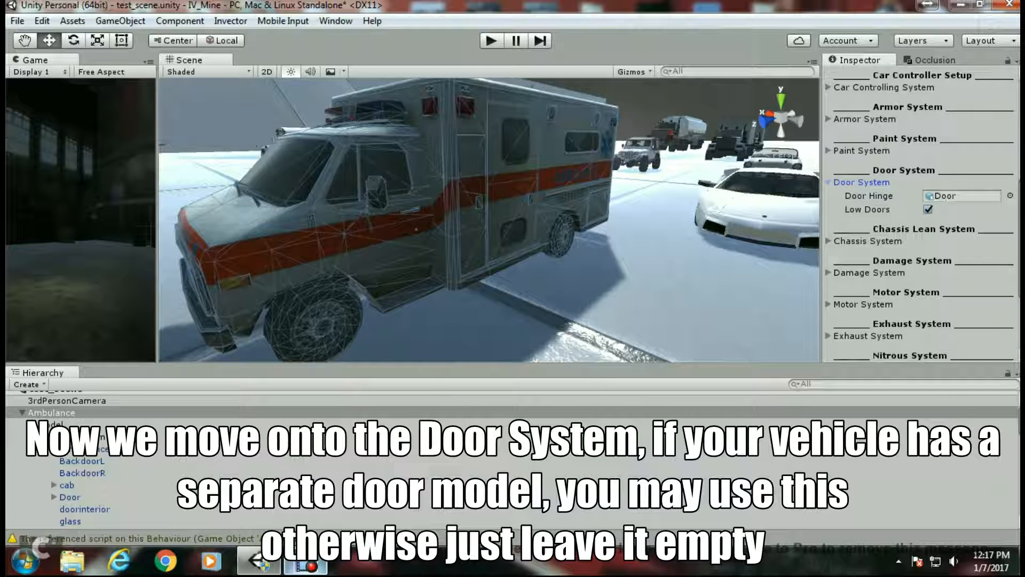
- Select the ambulance's Door object, view it from the side, and add a Hinge Joint component to it
click(77, 493)
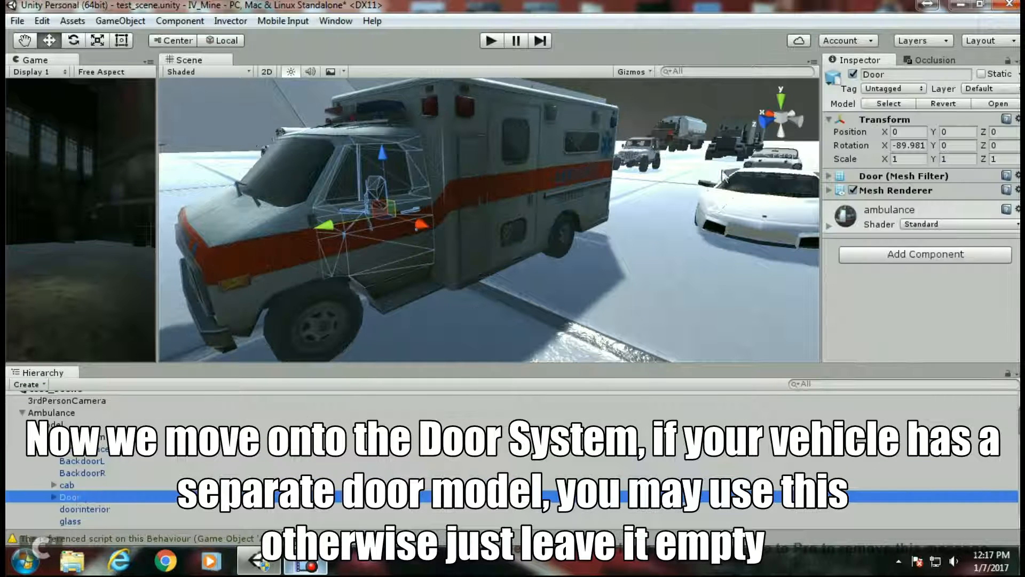
click(763, 121)
click(763, 118)
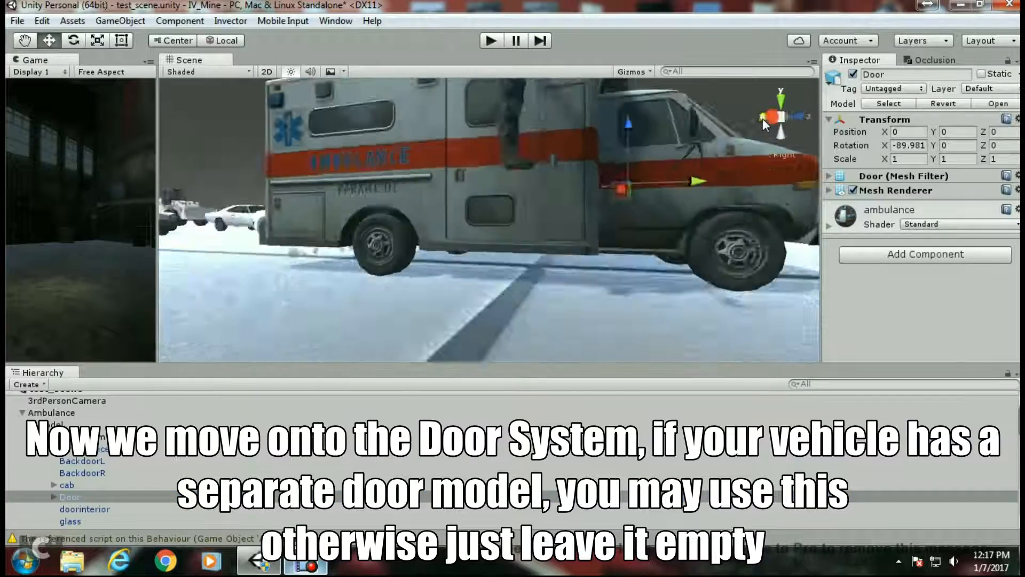
middle_drag(490, 275, 593, 315)
scroll(462, 275, up, 5)
middle_drag(469, 306, 504, 294)
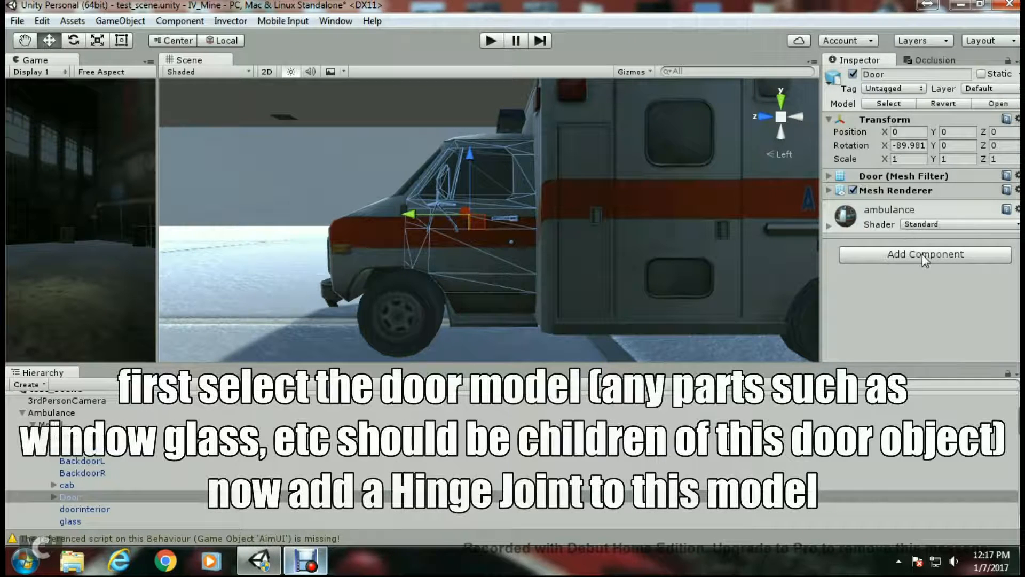
click(921, 254)
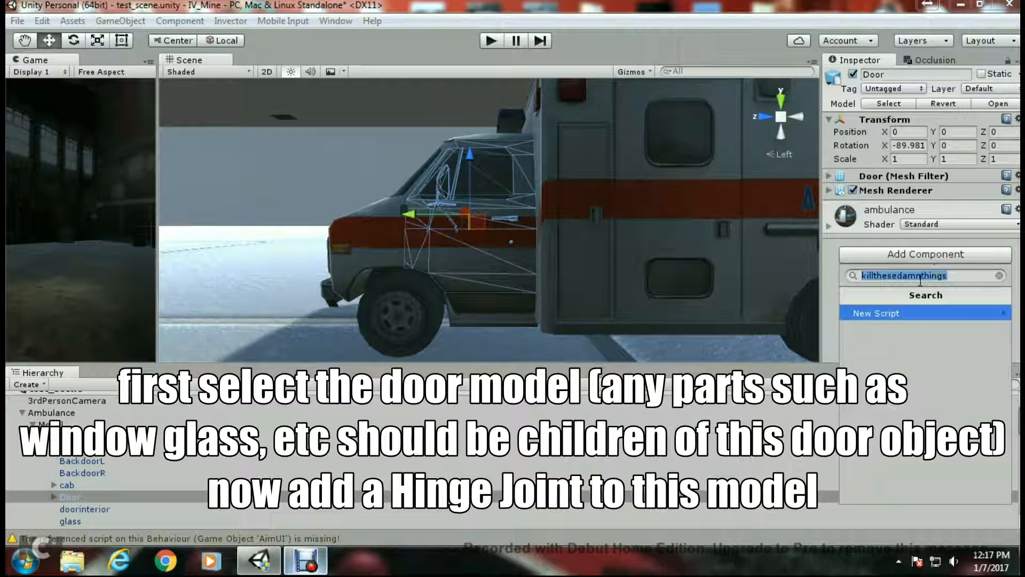
click(998, 276)
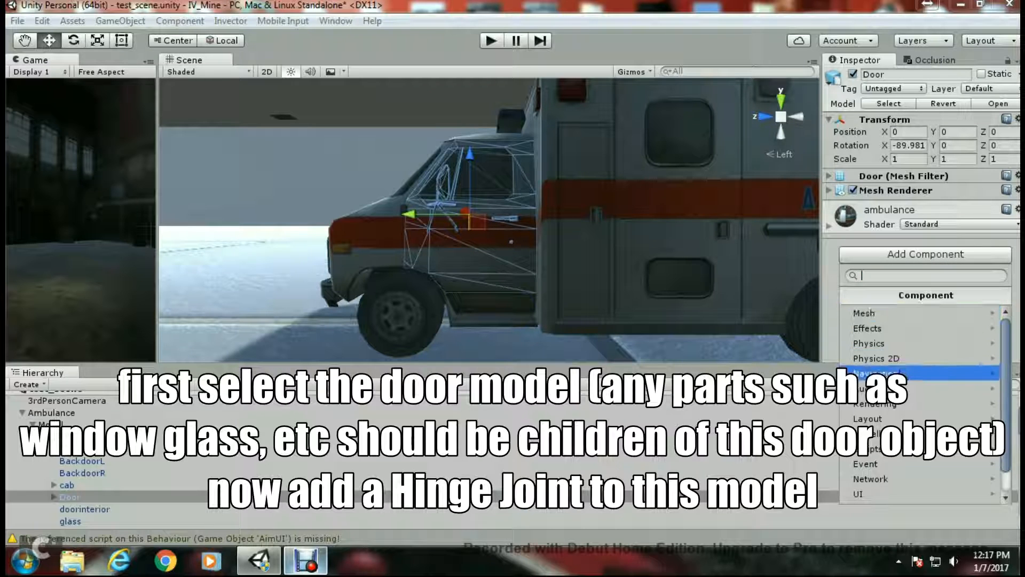
click(892, 344)
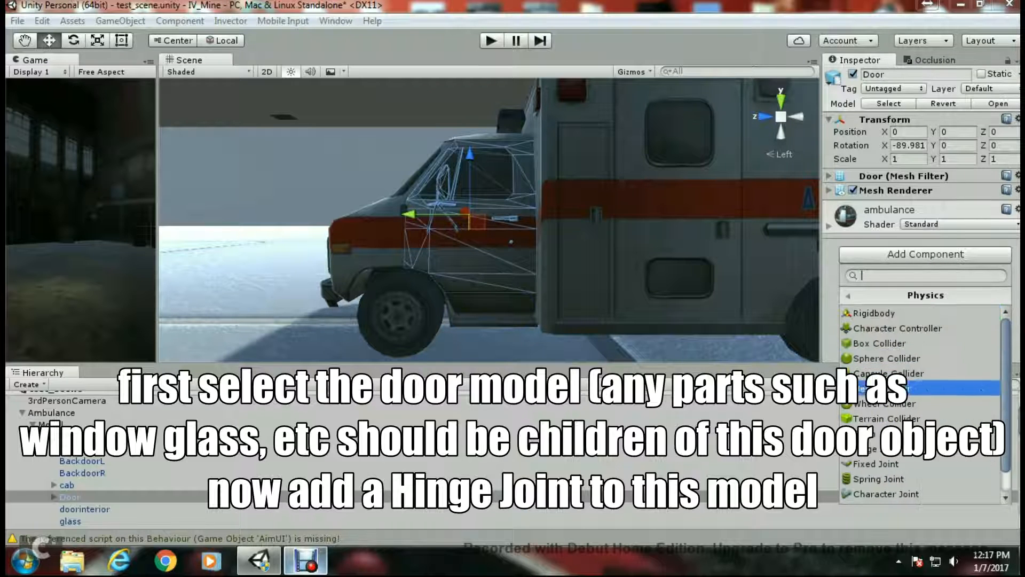
scroll(886, 409, down, 2)
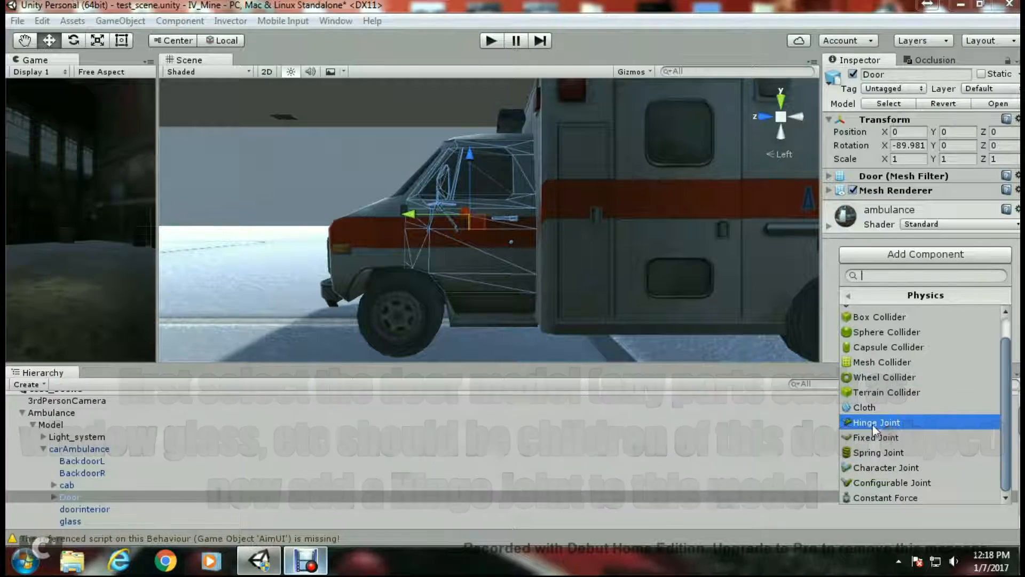
click(889, 423)
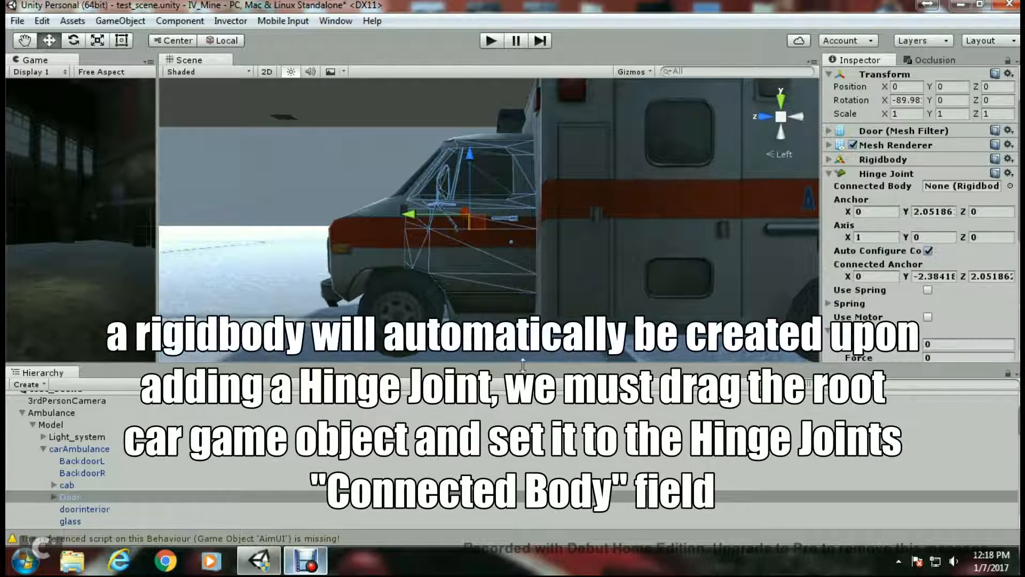
- Set the Door's Hinge Joint Connected Body to the Ambulance root object
drag(58, 413, 934, 183)
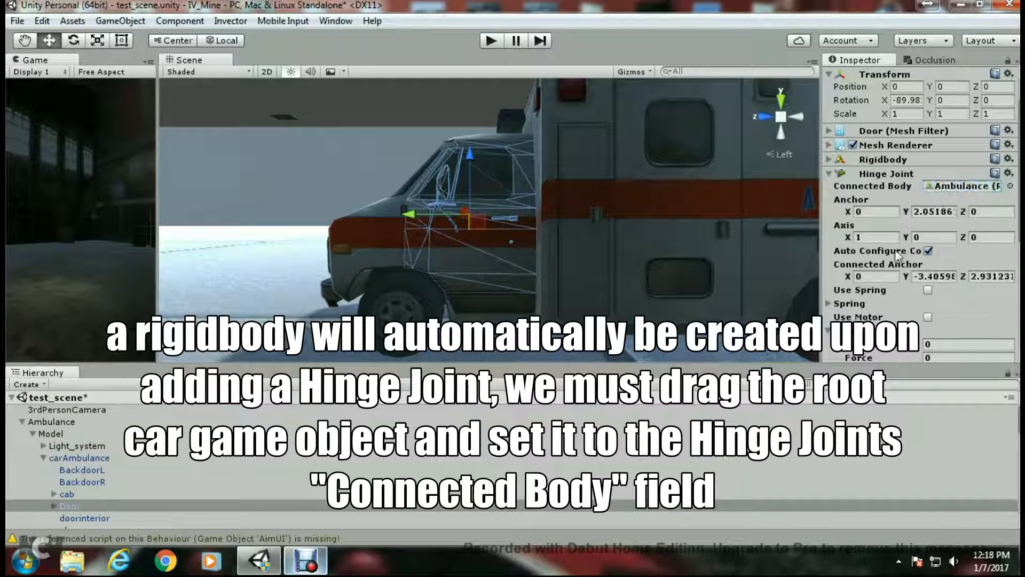
scroll(521, 260, up, 1)
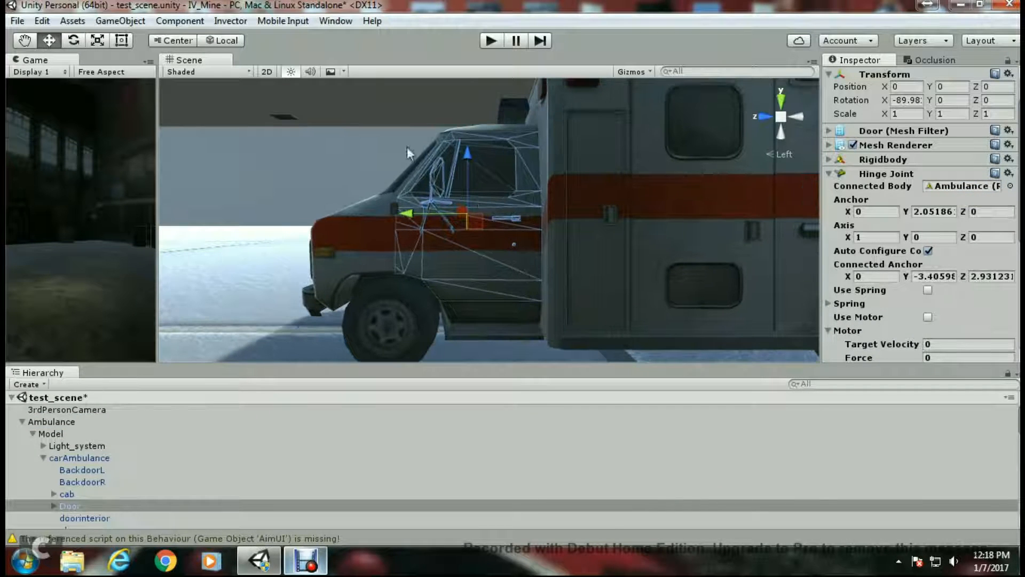
- Switch the Scene view shading mode to Wireframe
click(235, 72)
click(202, 108)
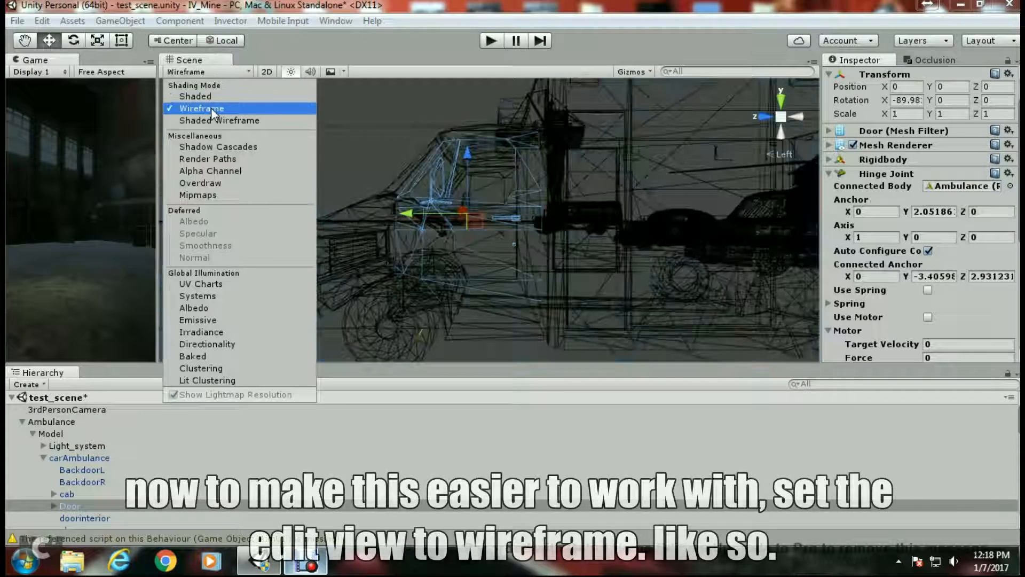
click(421, 341)
click(446, 357)
scroll(106, 431, up, 4)
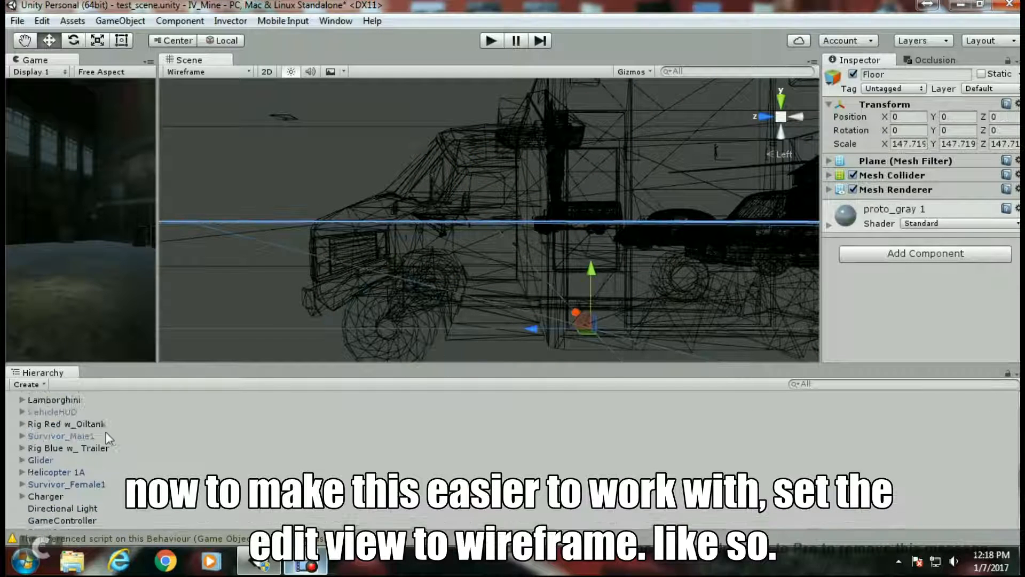
- Select the Door object and set its Hinge Joint axis to X 0 and Z 1 so it points up
click(345, 277)
scroll(101, 425, up, 2)
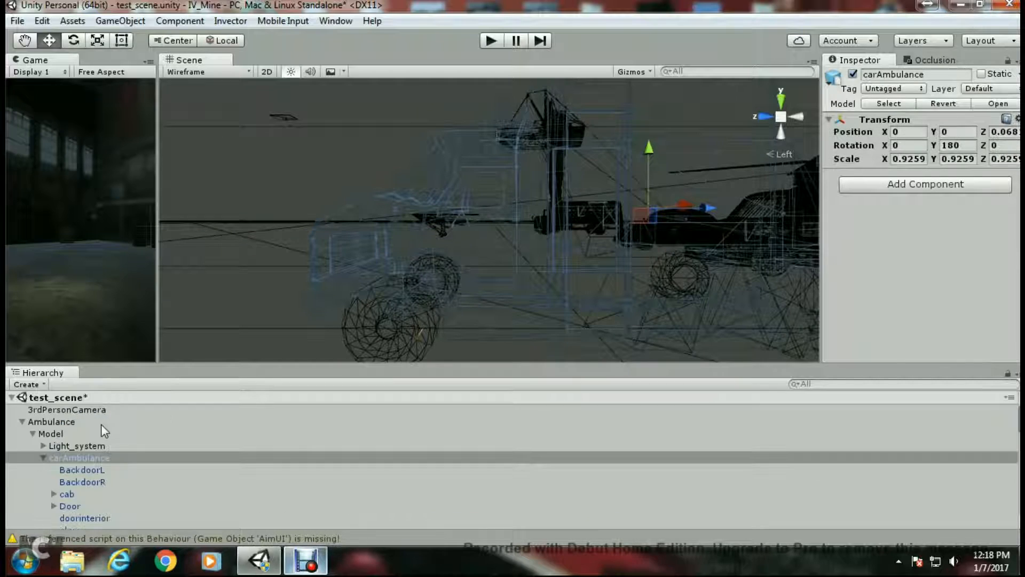
scroll(86, 457, down, 2)
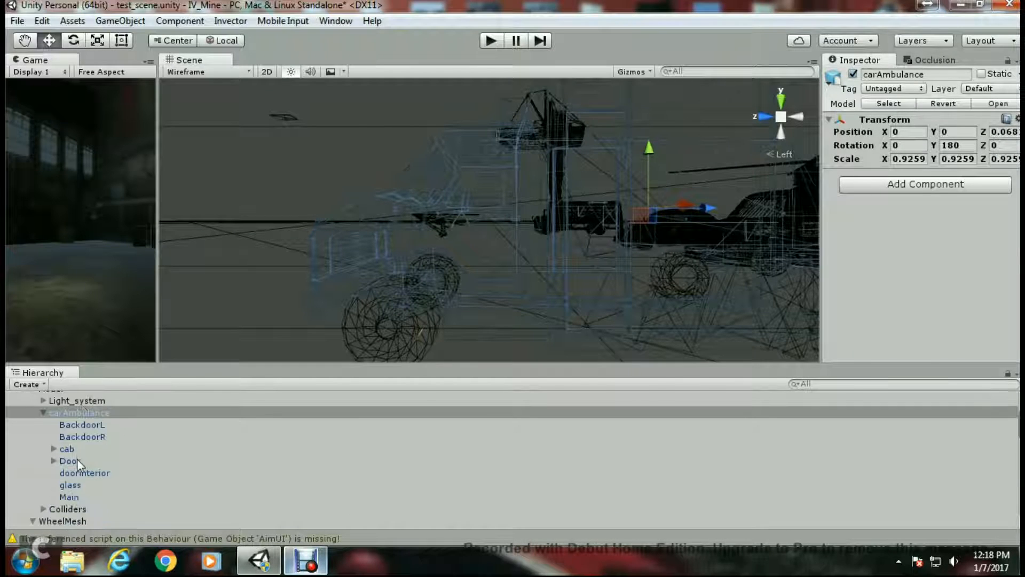
click(75, 459)
middle_drag(520, 302, 527, 280)
scroll(458, 310, up, 3)
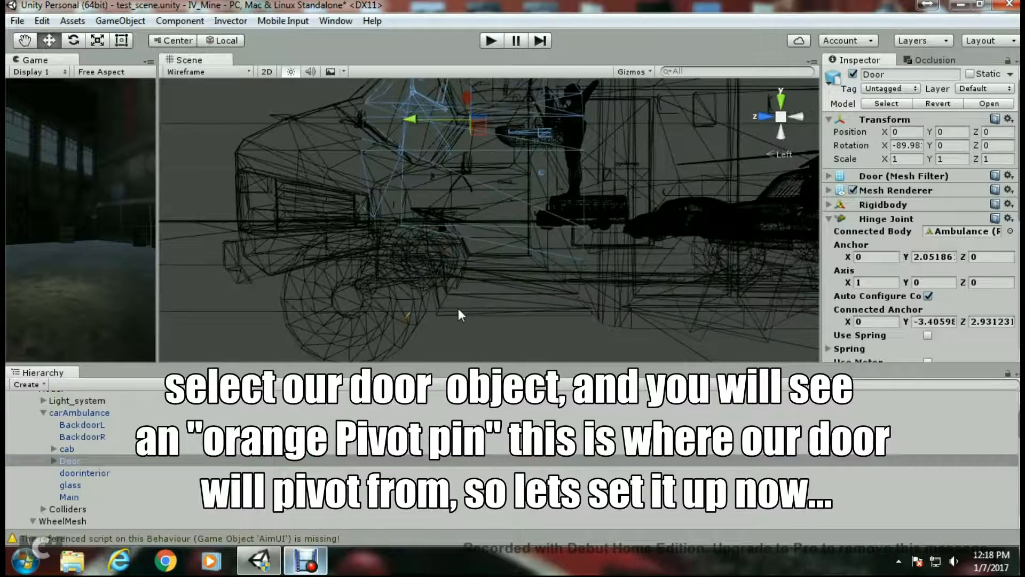
click(886, 282)
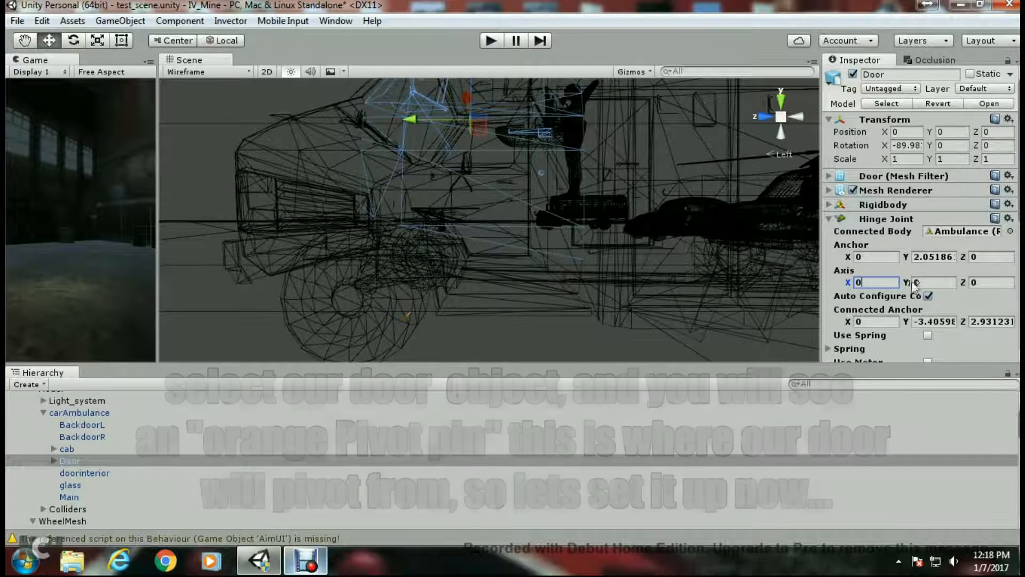
click(980, 282)
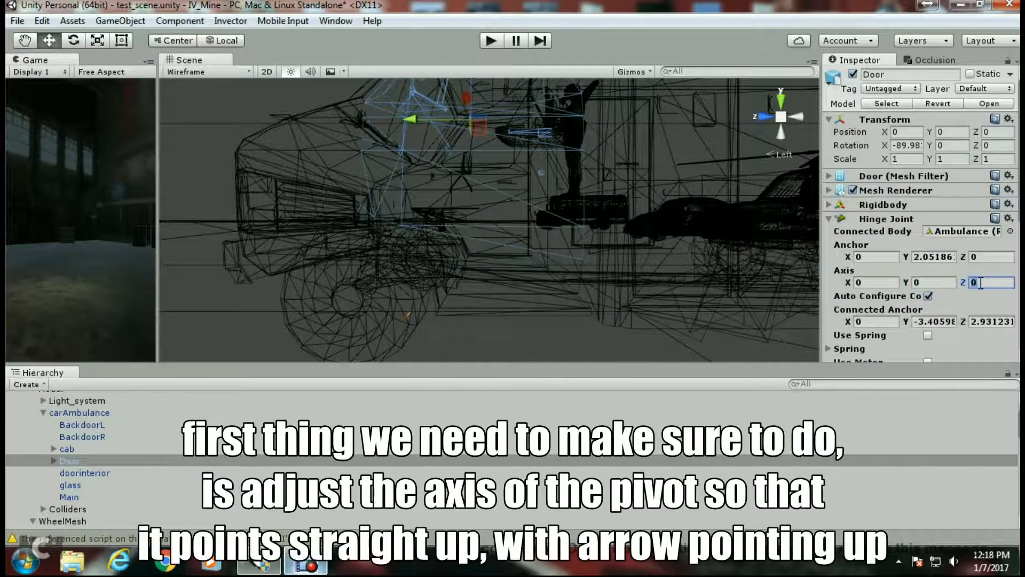
- Switch to the front view and try setting the hinge axis X value to 0.1
click(761, 121)
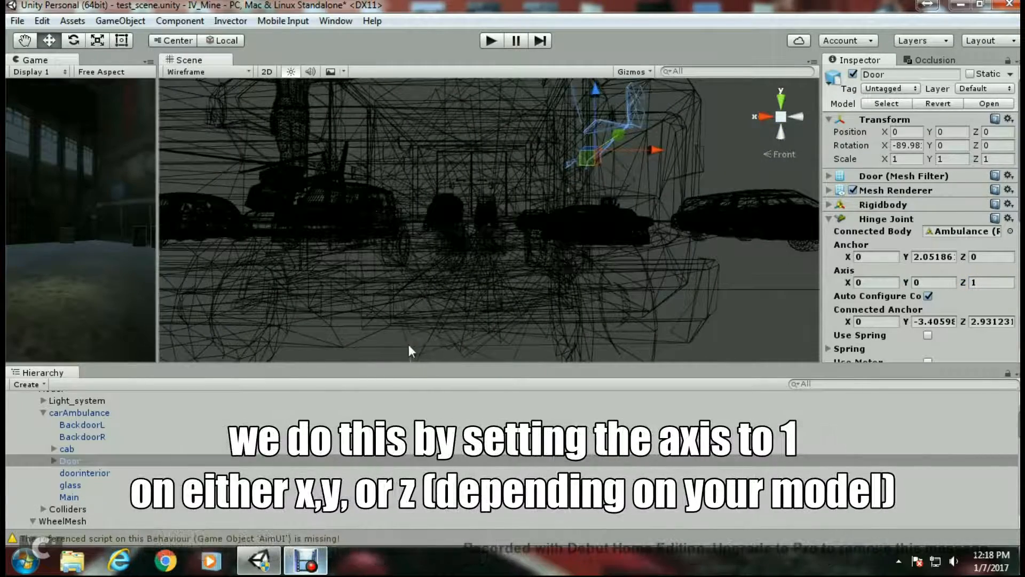
middle_drag(431, 332, 442, 273)
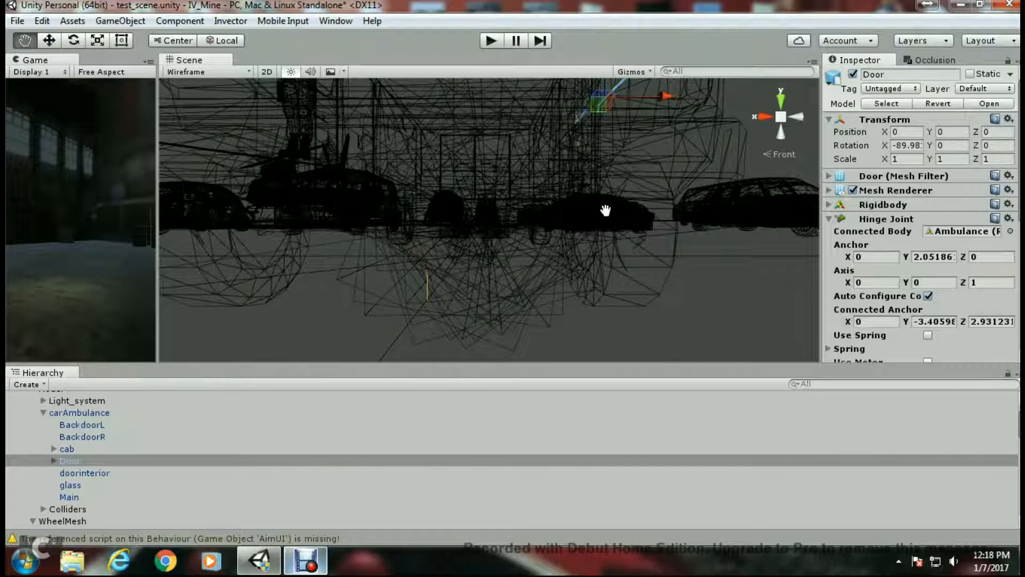
scroll(601, 229, up, 5)
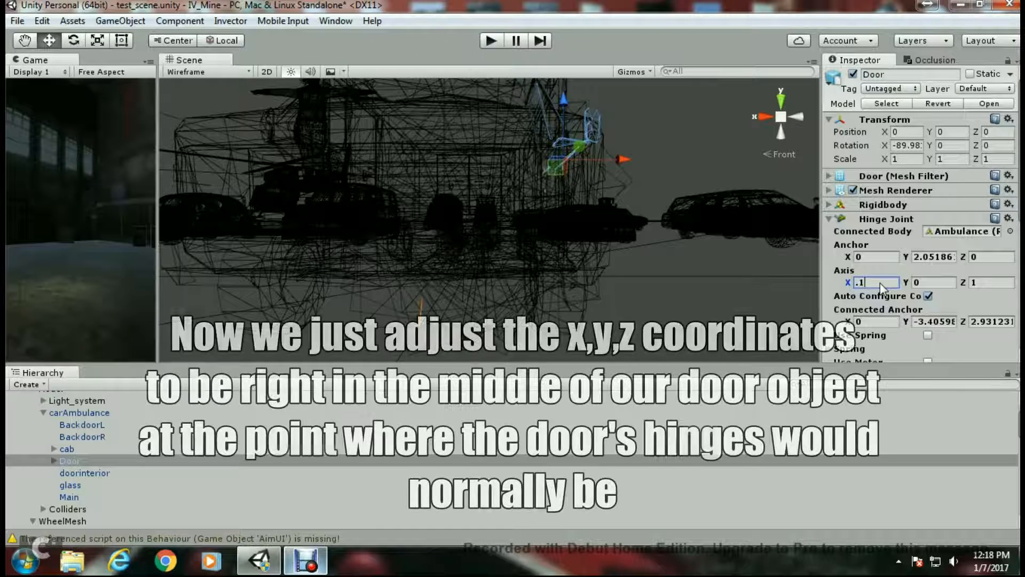
text(.1)
drag(874, 282, 847, 286)
text(0)
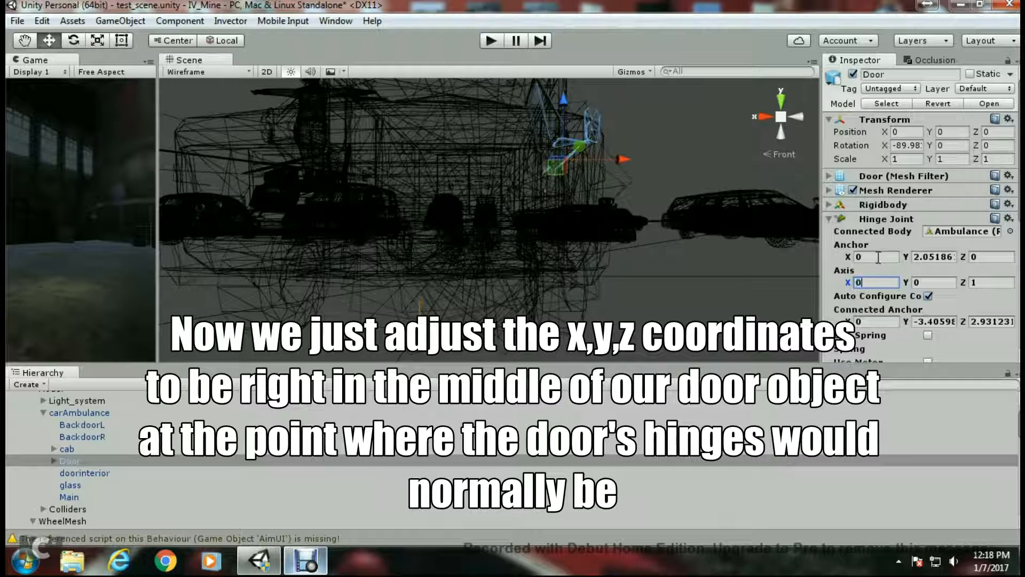
- Set the Door's Hinge Joint anchor to X 1.1, Y 2, Z 1.1 at the door's hinge position
click(876, 257)
text(.1)
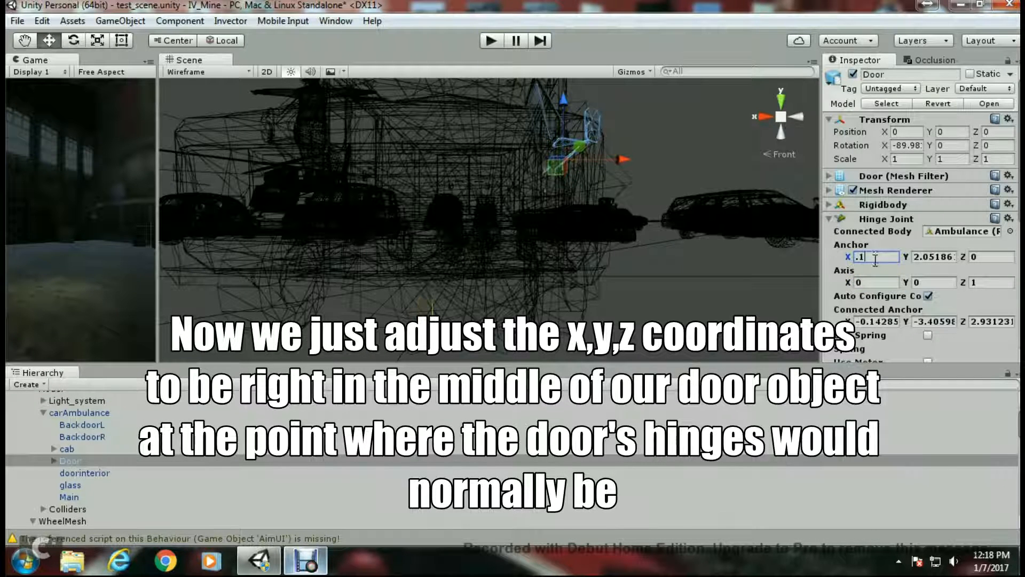
text(5)
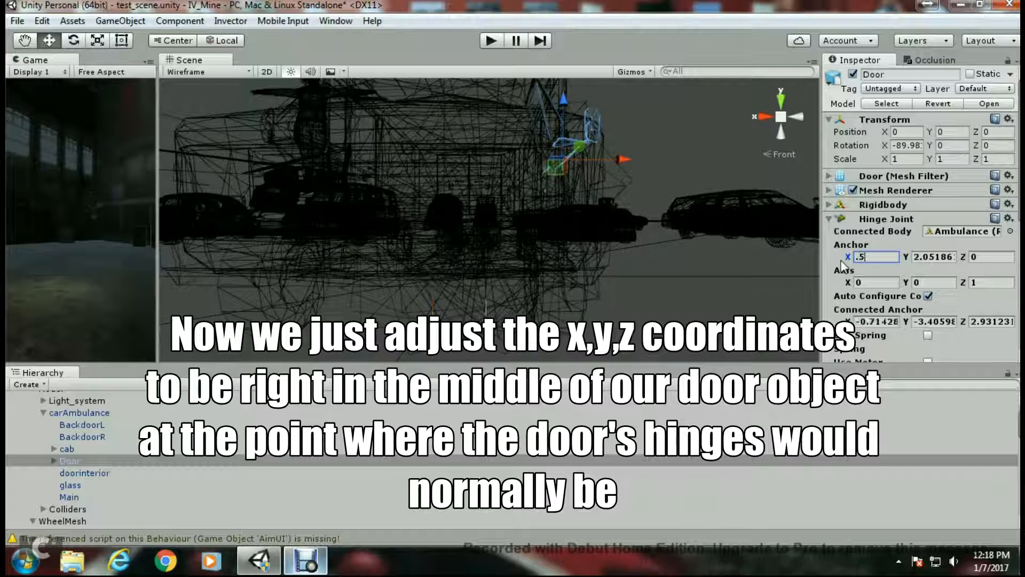
text(.6)
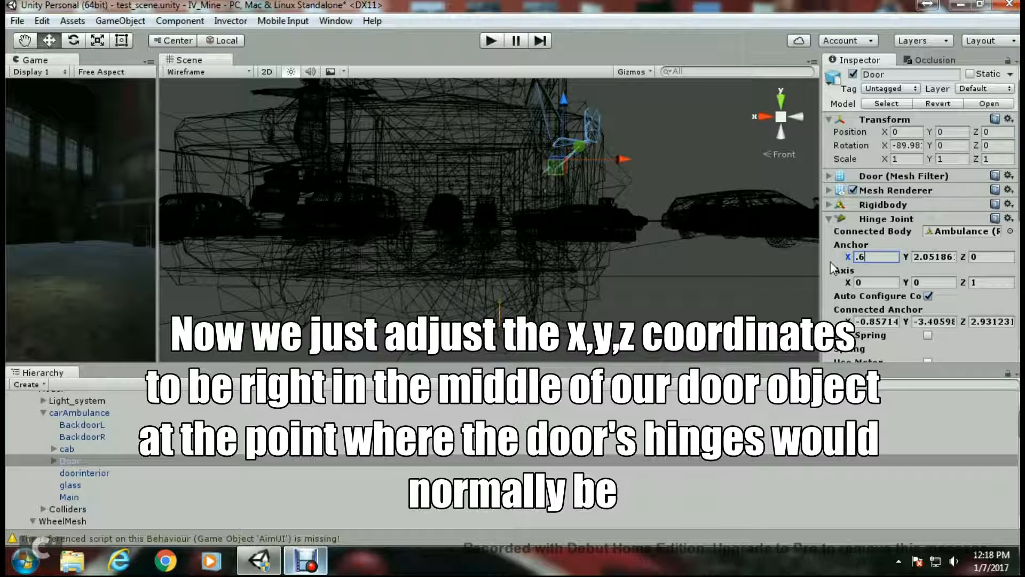
middle_drag(636, 277, 558, 303)
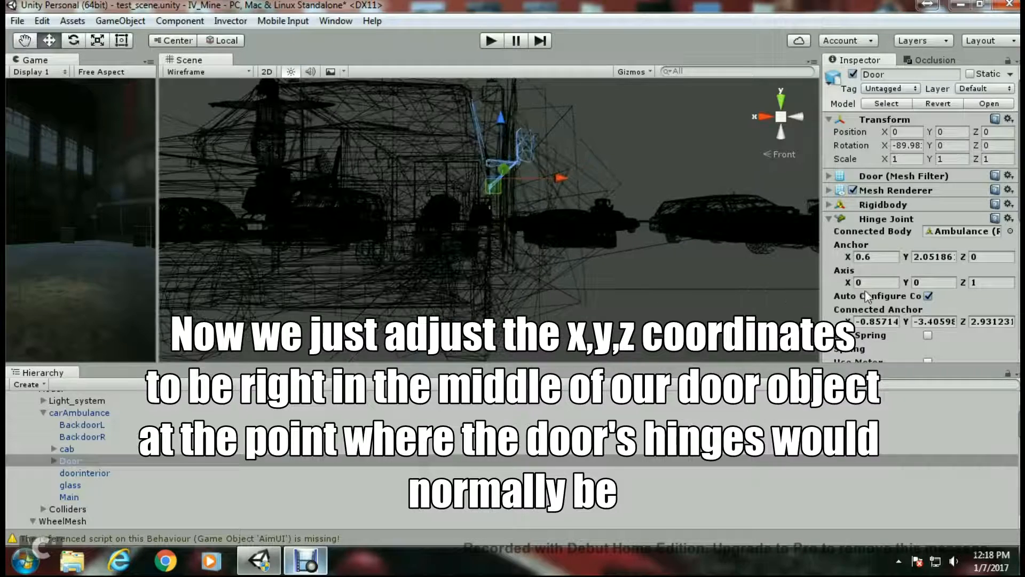
click(875, 257)
text(.9)
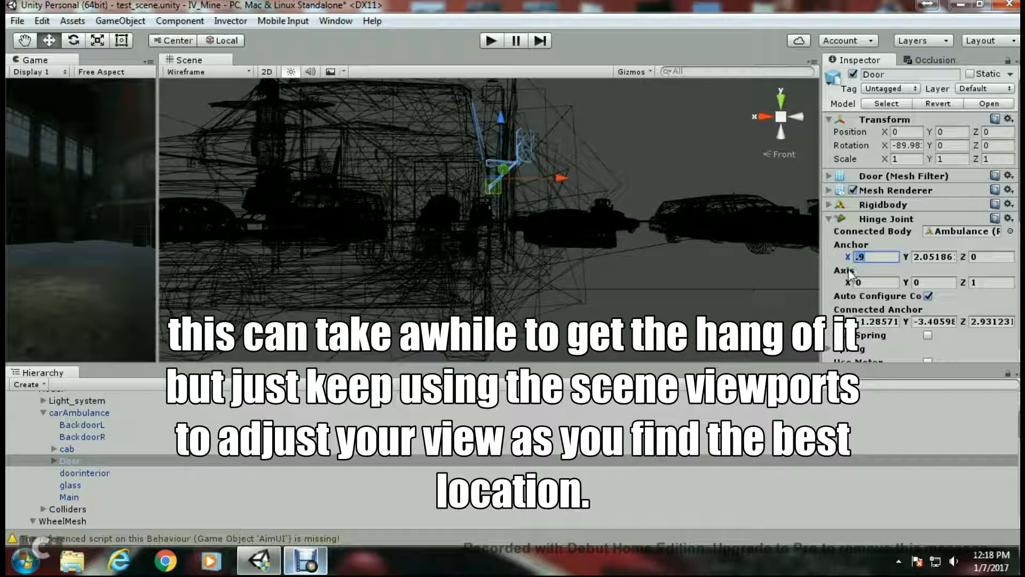
text(1)
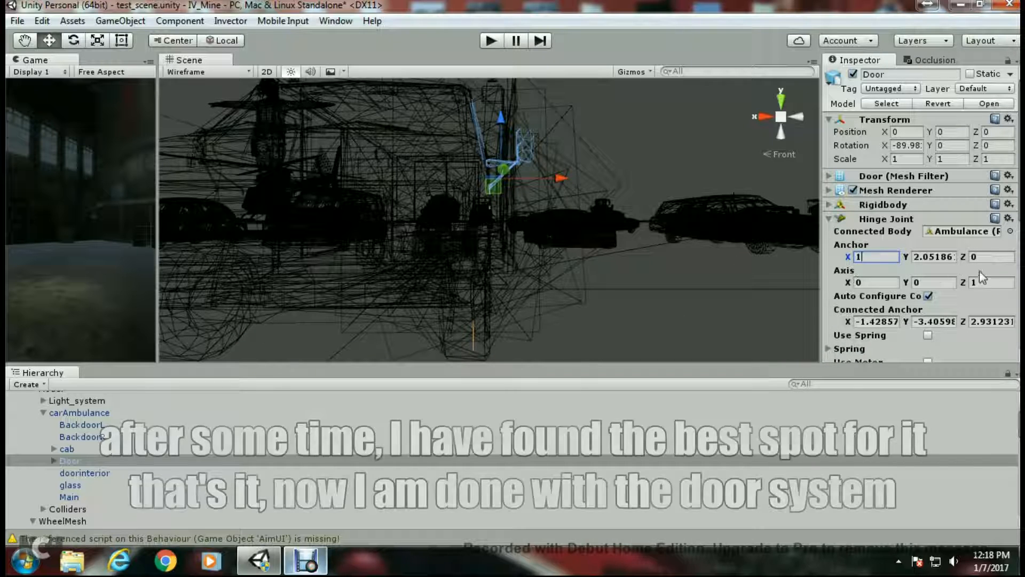
click(934, 257)
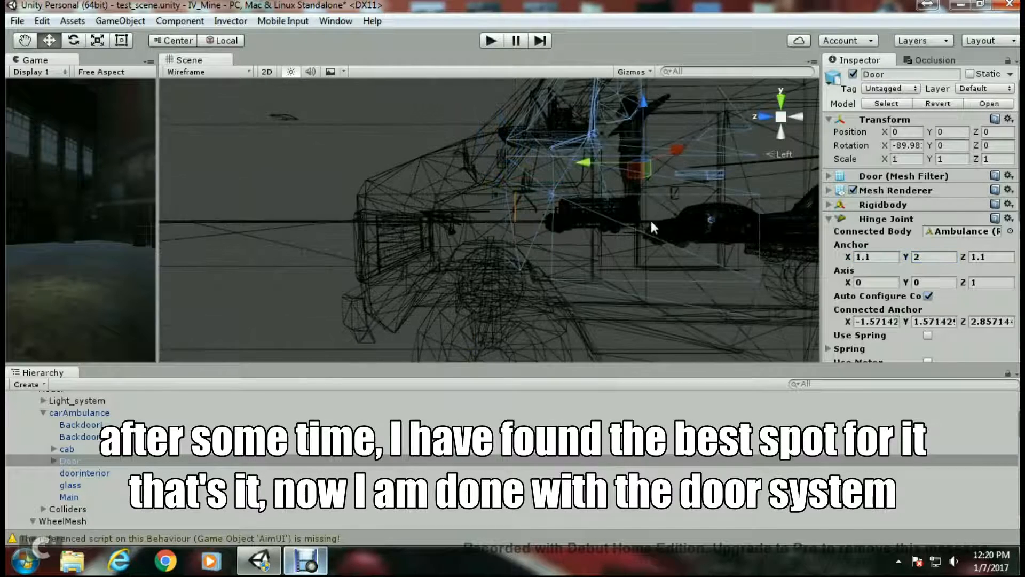
- Switch the Scene view shading mode back to Shaded
scroll(651, 224, down, 4)
click(206, 73)
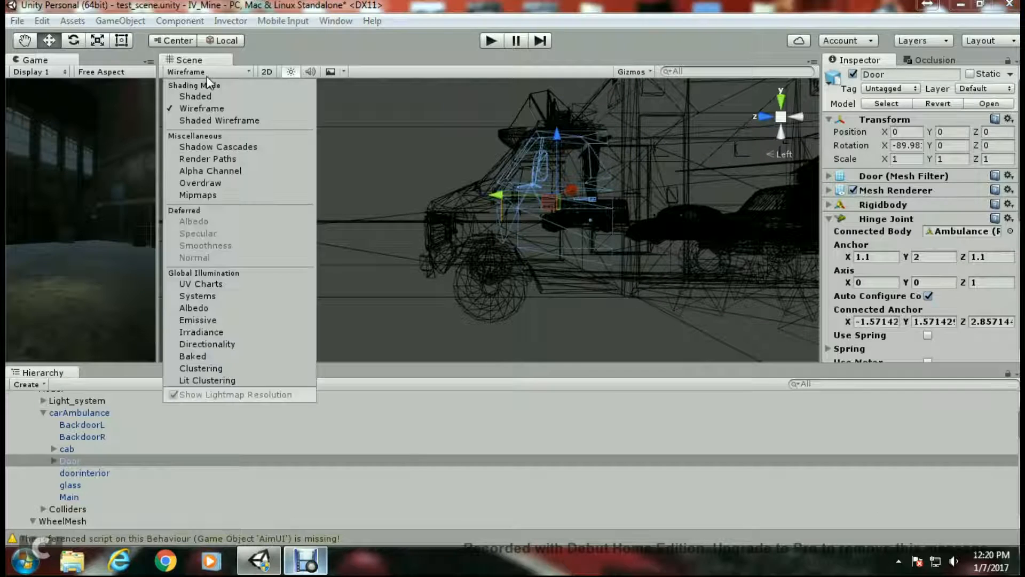
click(200, 95)
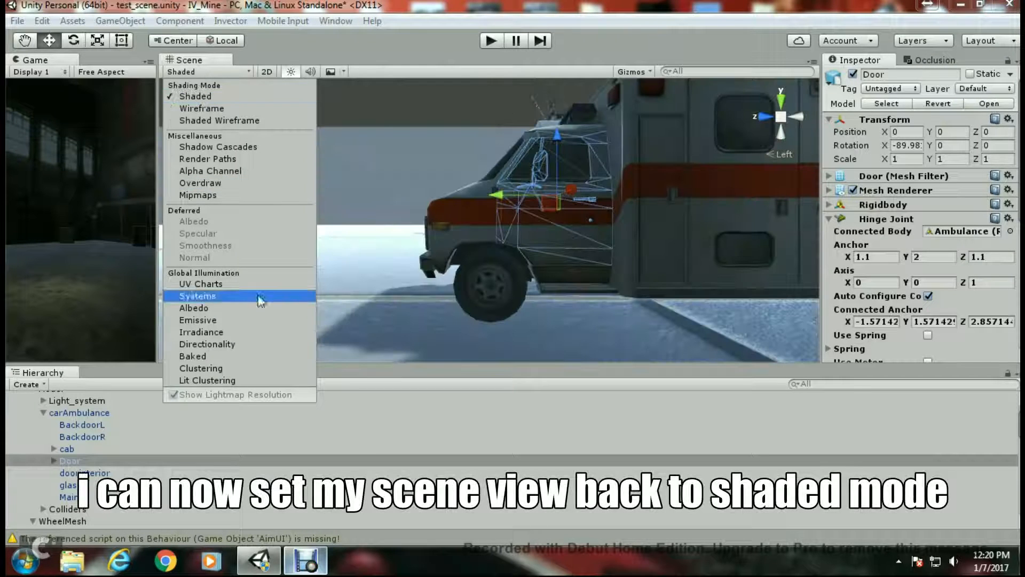
- Select the Ambulance root and assign the Door object to the Door System's Door Hinge field
scroll(75, 403, down, 1)
click(72, 415)
scroll(69, 434, up, 3)
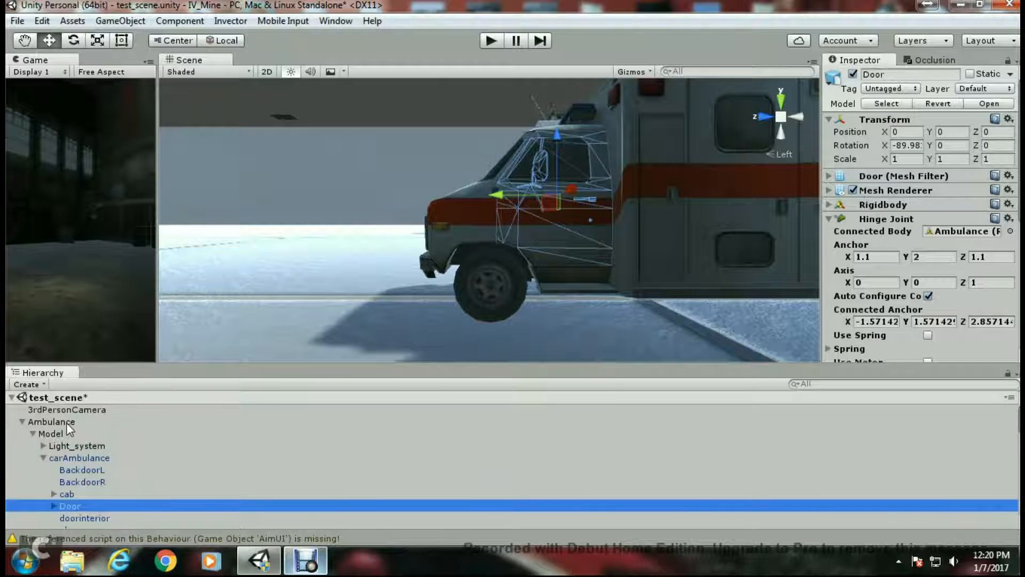
click(66, 422)
scroll(964, 283, down, 5)
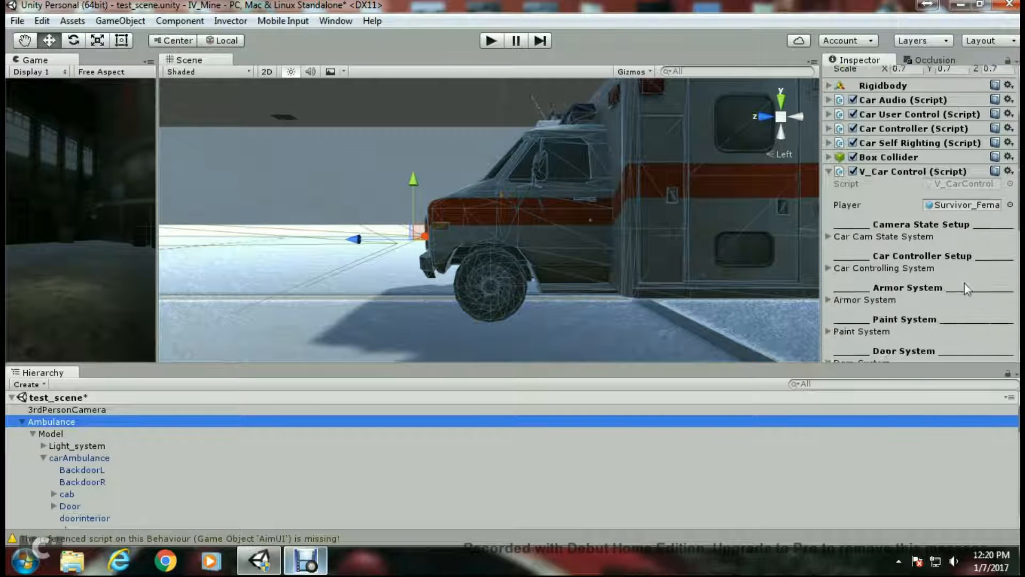
scroll(97, 439, down, 1)
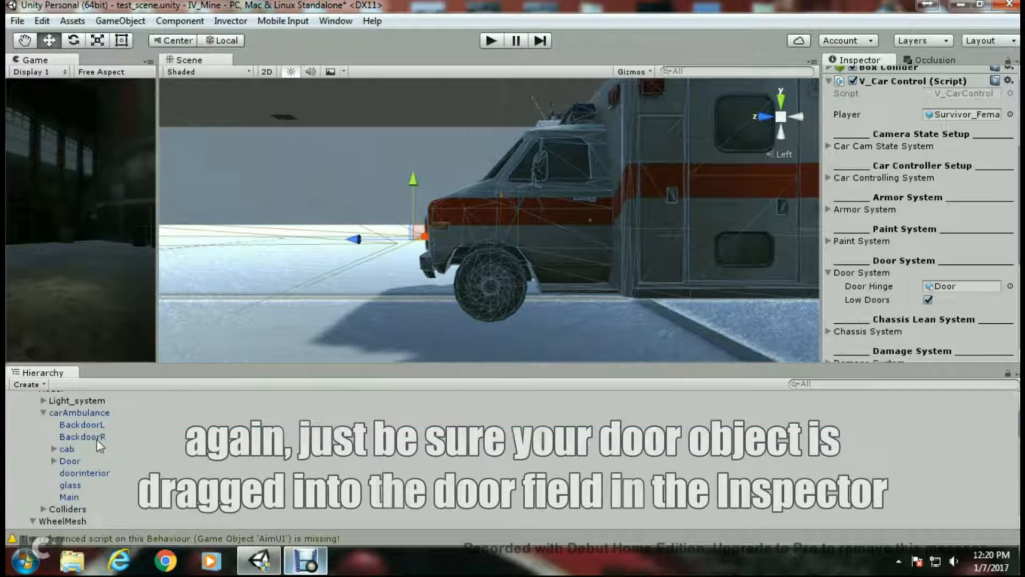
drag(77, 463, 917, 302)
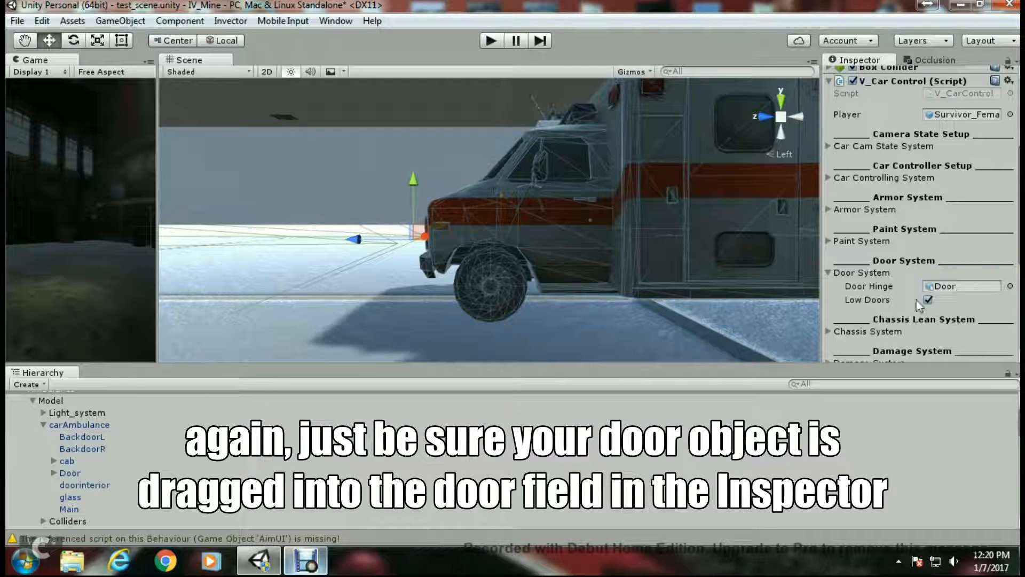
- Uncheck Low Doors in the Door System so the player steps up into the vehicle
click(828, 274)
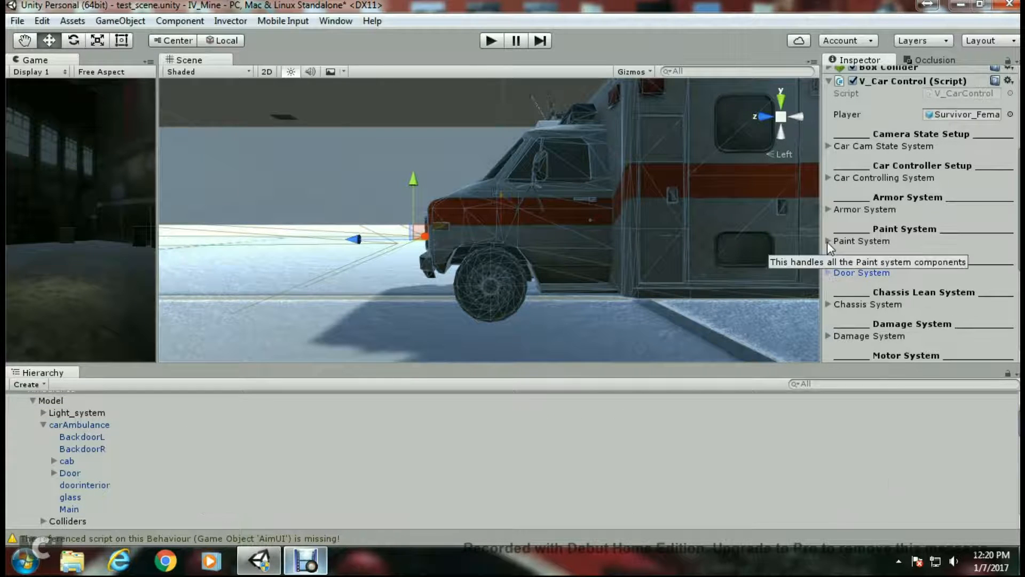
click(829, 274)
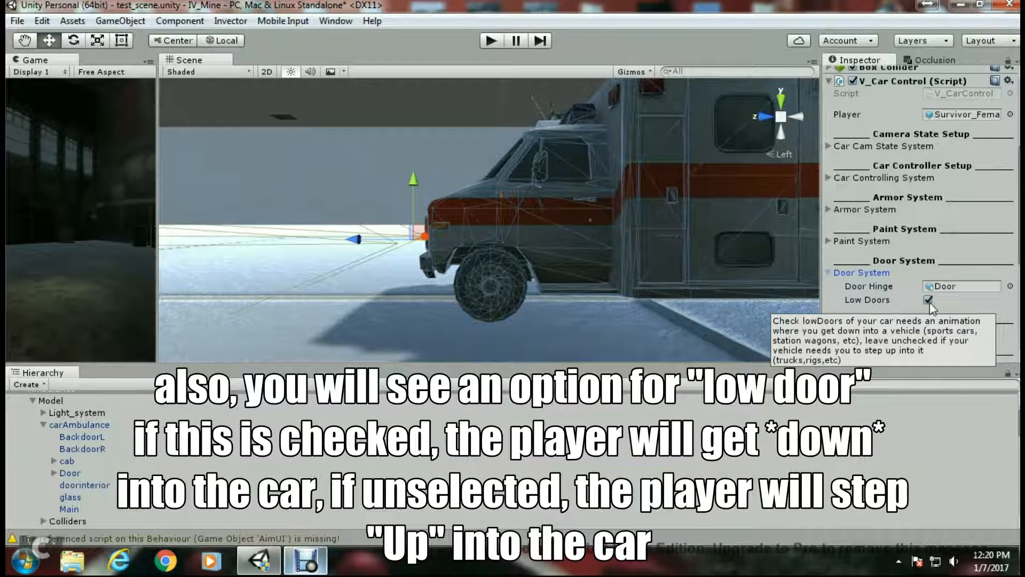
click(929, 300)
click(829, 273)
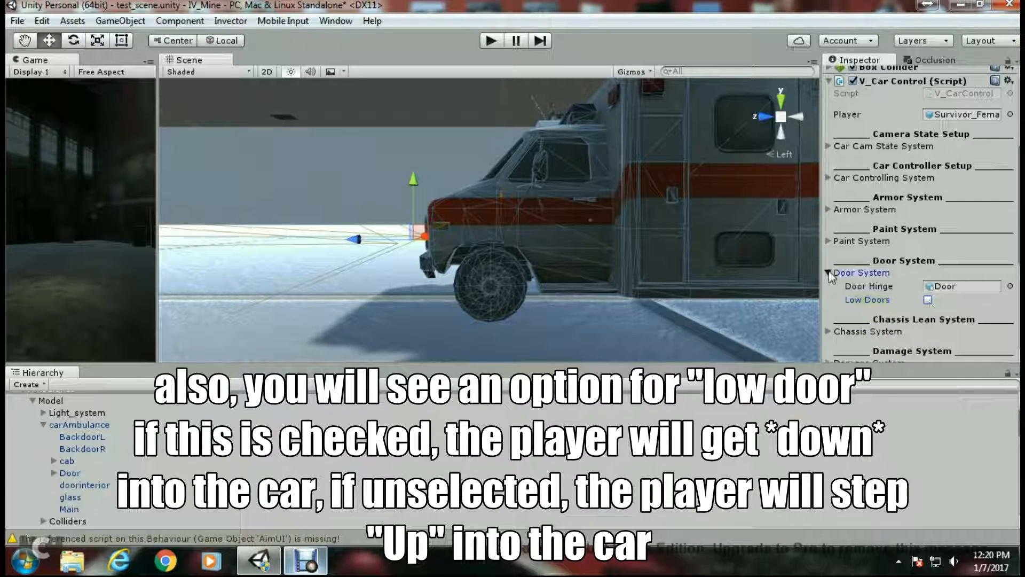
- Open the Chassis System and inspect its assigned Model chassis element and Rear Right Wheel object
scroll(825, 258, down, 3)
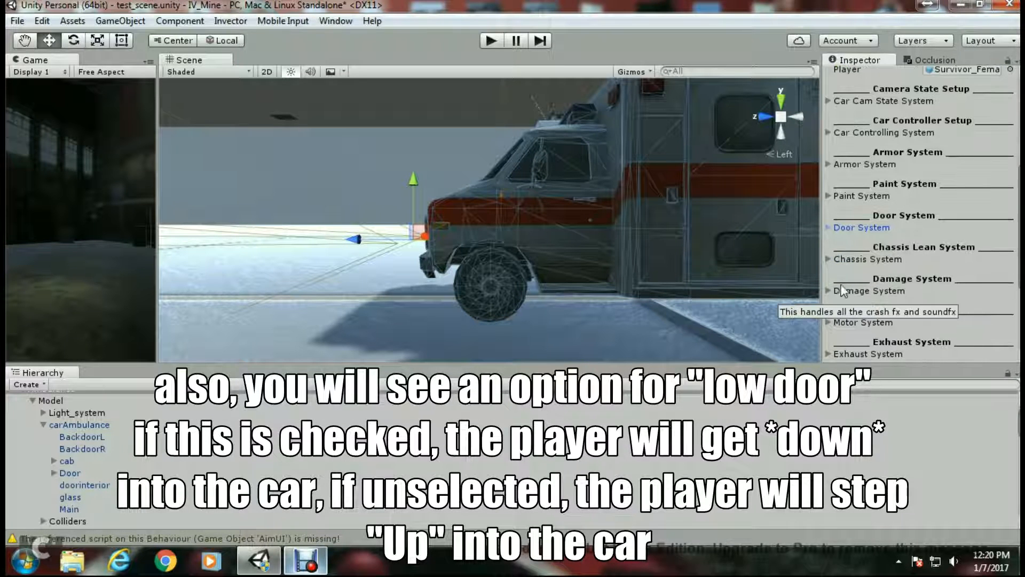
right_drag(650, 294, 570, 299)
click(828, 259)
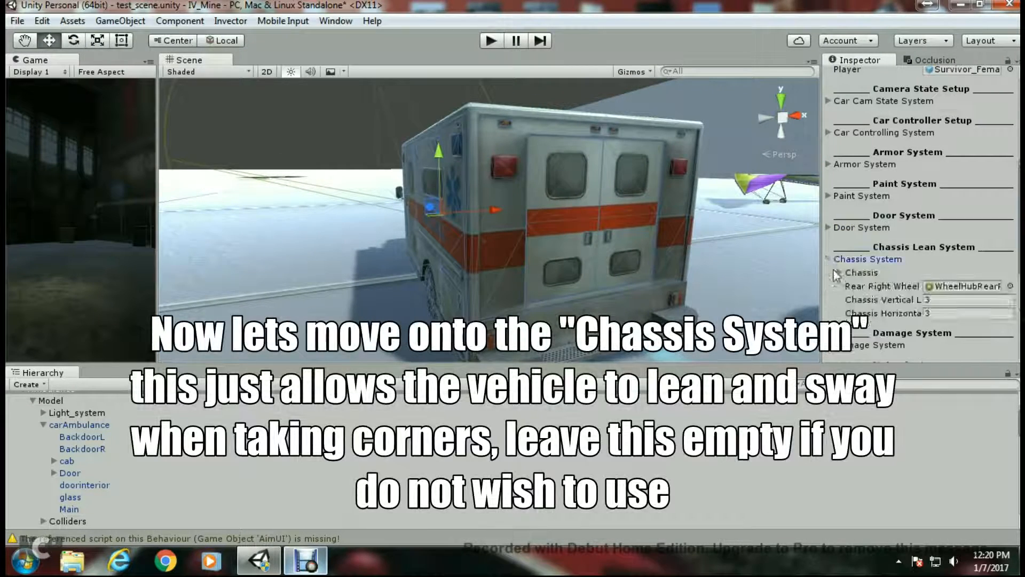
scroll(865, 289, down, 4)
click(839, 182)
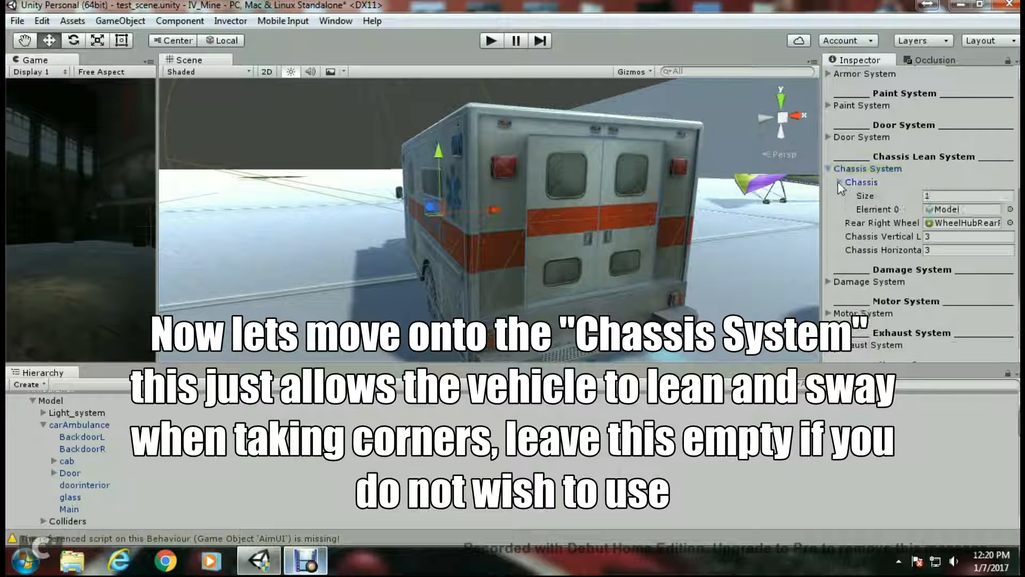
click(942, 209)
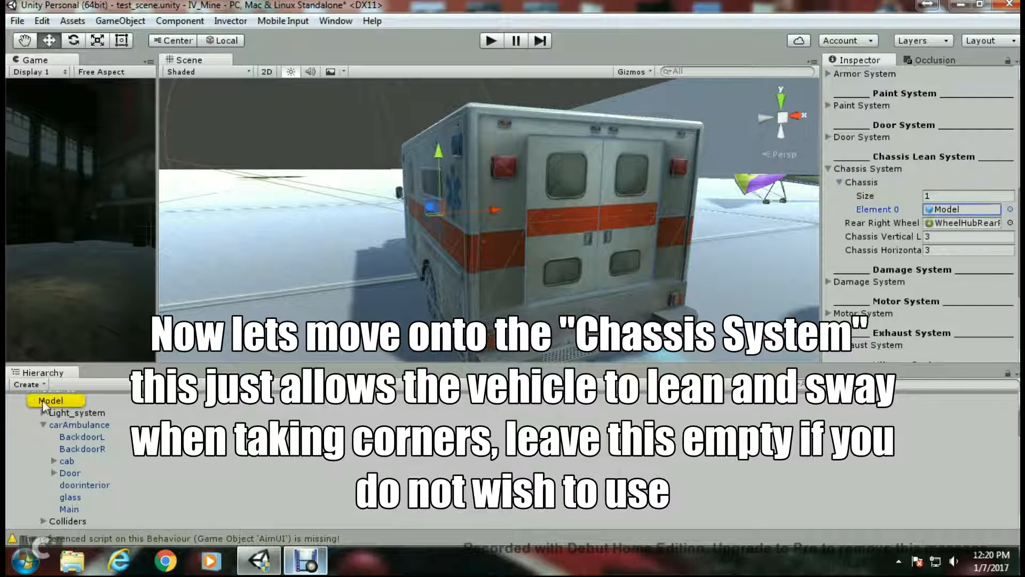
scroll(92, 435, up, 2)
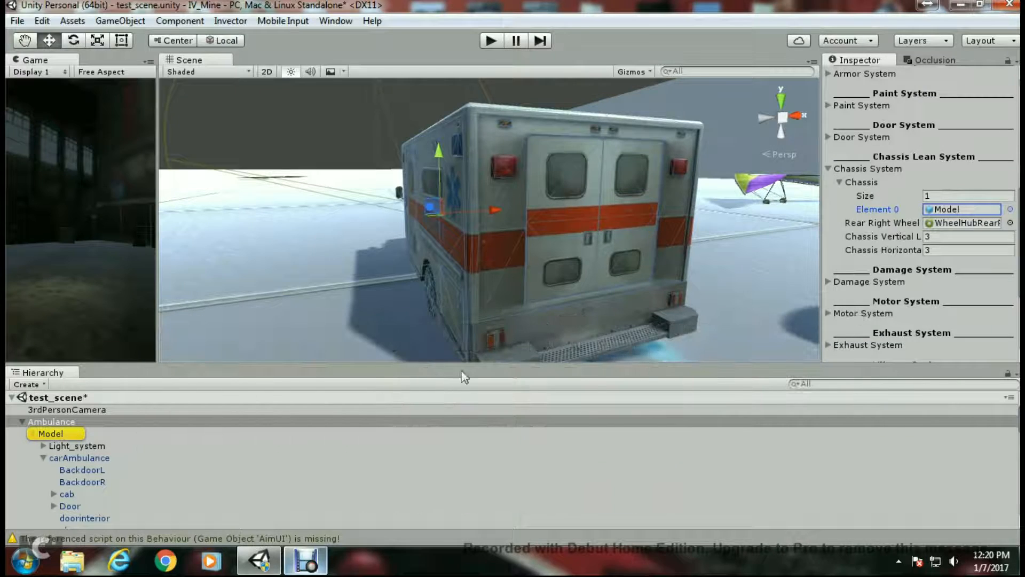
click(962, 224)
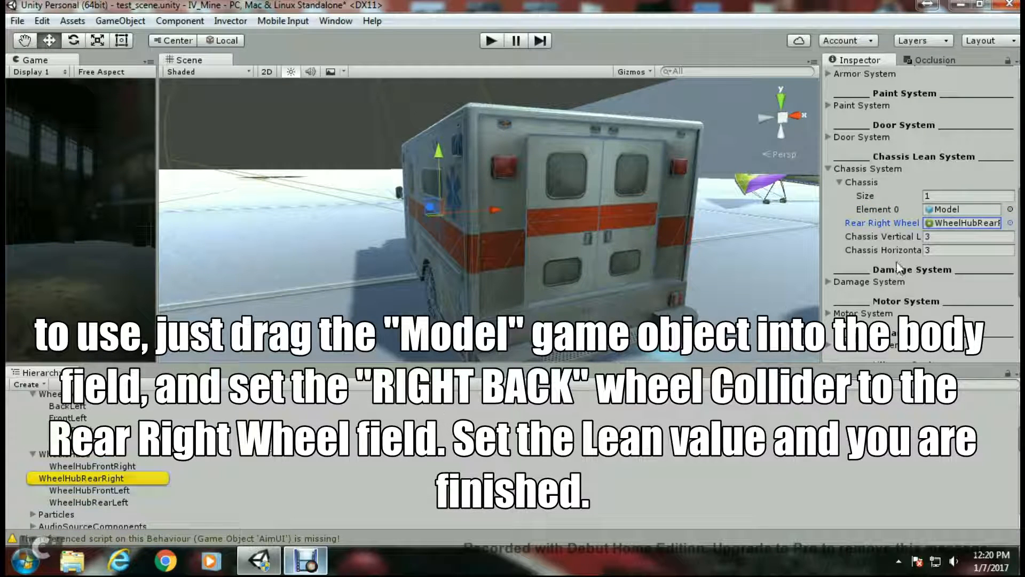
- Set Chassis Vertical Lean and Chassis Horizontal Lean to 2, then collapse the Chassis System
click(941, 236)
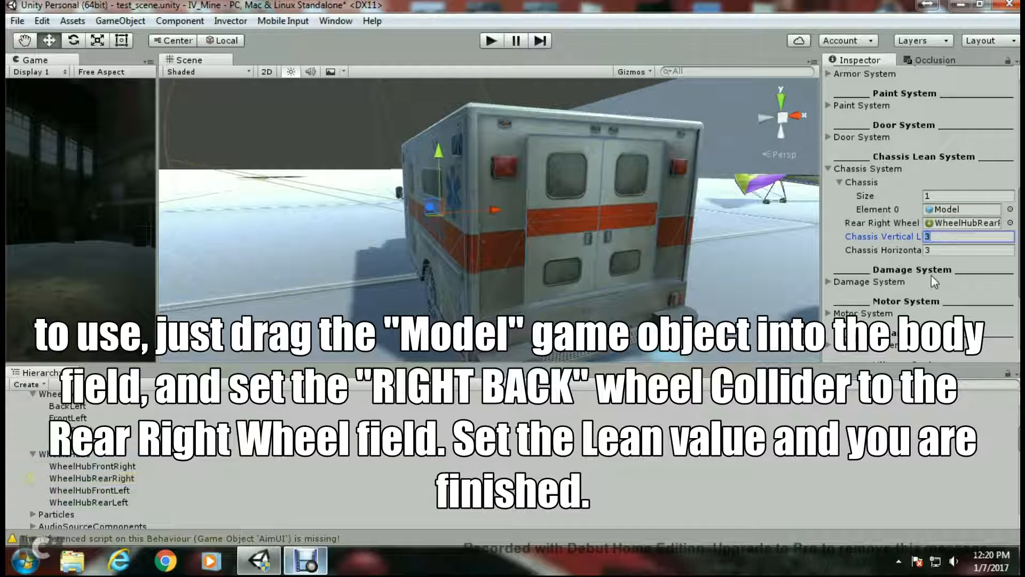
click(943, 250)
text(2)
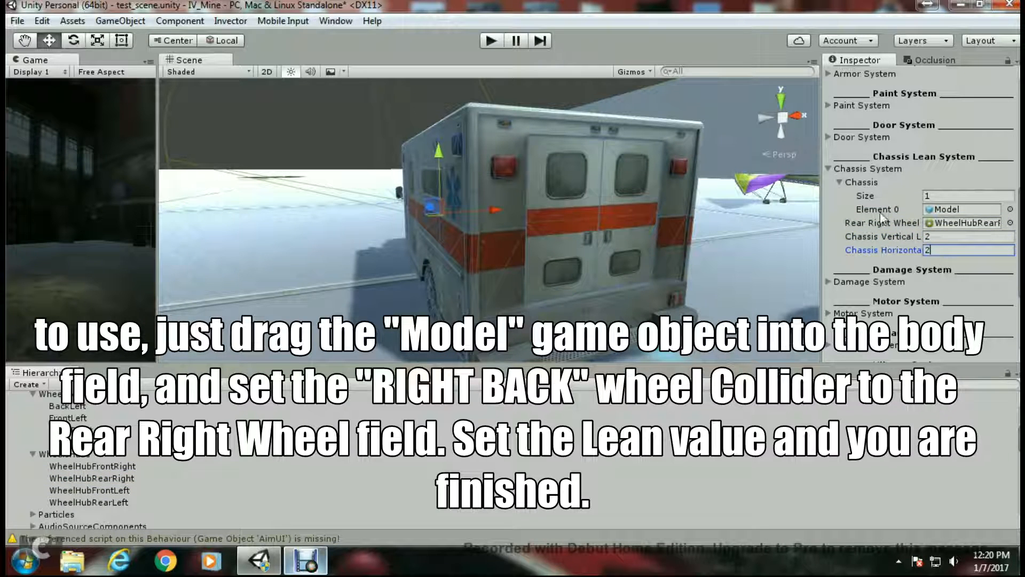
click(839, 182)
click(829, 169)
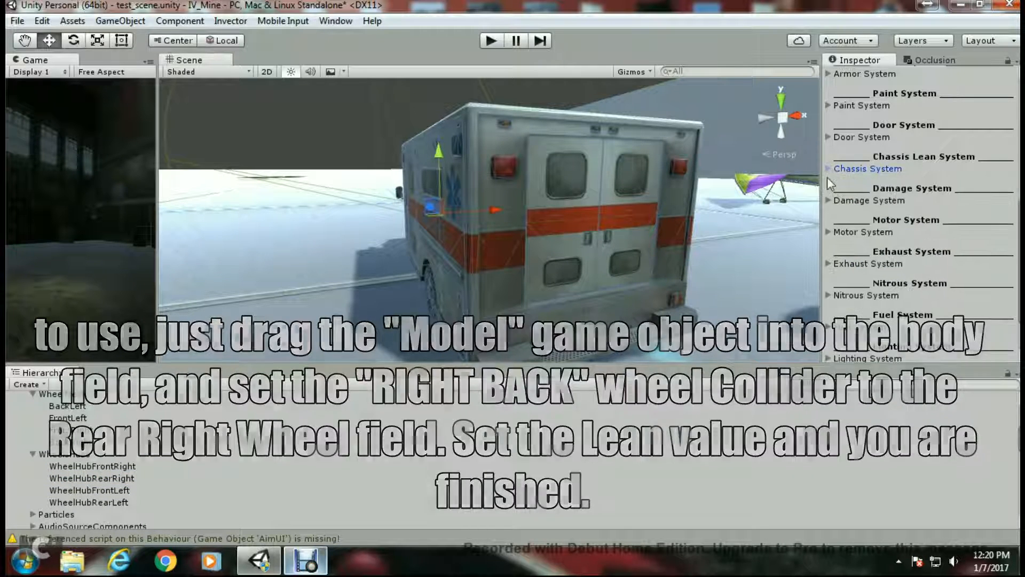
- Expand the Damage System and its Crashdebris list
click(827, 200)
click(839, 213)
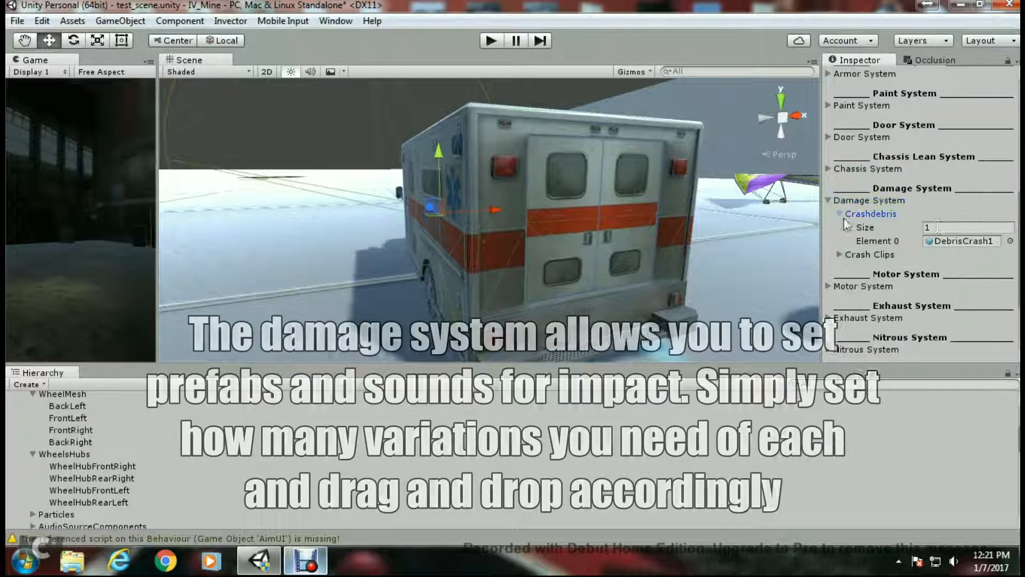
- Review the Damage System's Crash Clips list, then collapse the Damage System
click(839, 214)
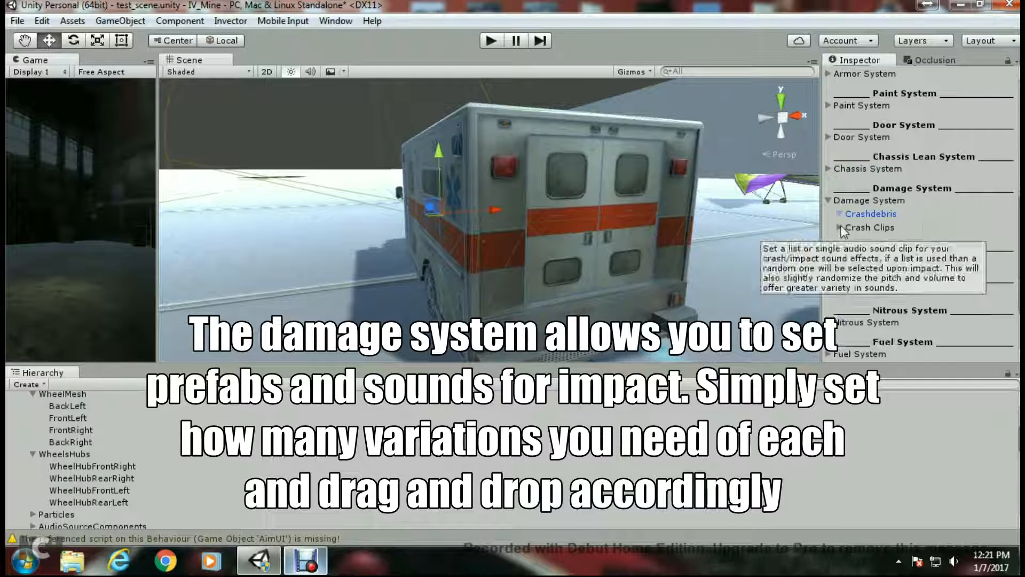
click(839, 227)
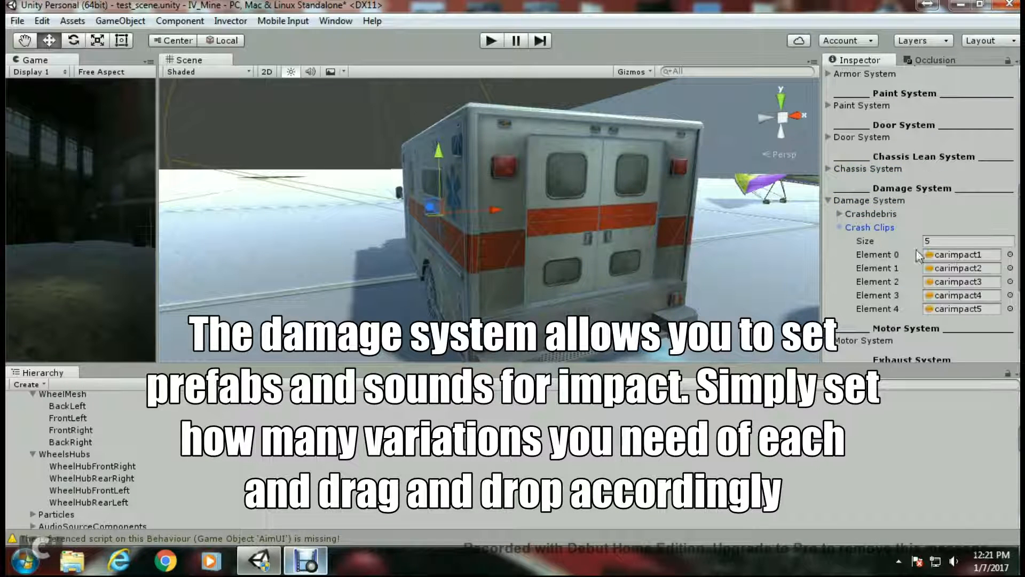
click(840, 227)
click(828, 201)
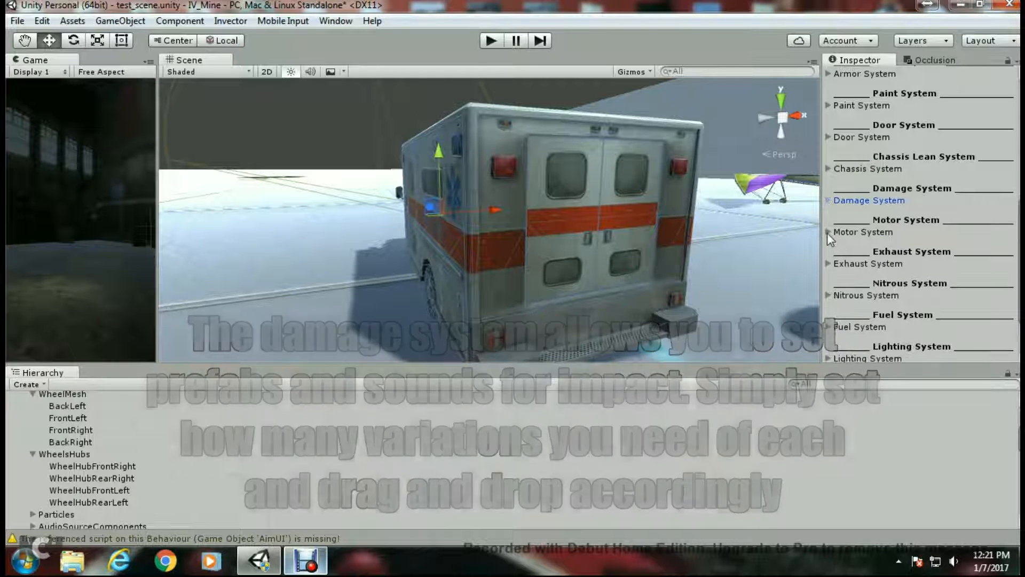
- Open the Motor System to review its Engine Start and Engine Stop clips, then collapse it
click(827, 231)
scroll(854, 224, down, 2)
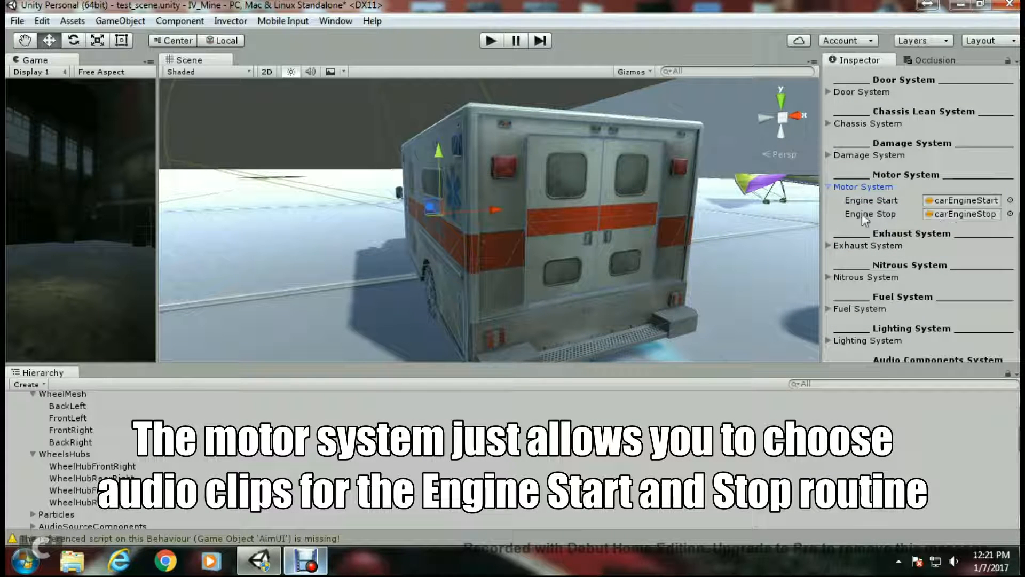
click(827, 189)
- Inspect the Exhaust System's two exhaust effect elements and locate them in the hierarchy, then collapse it
click(828, 216)
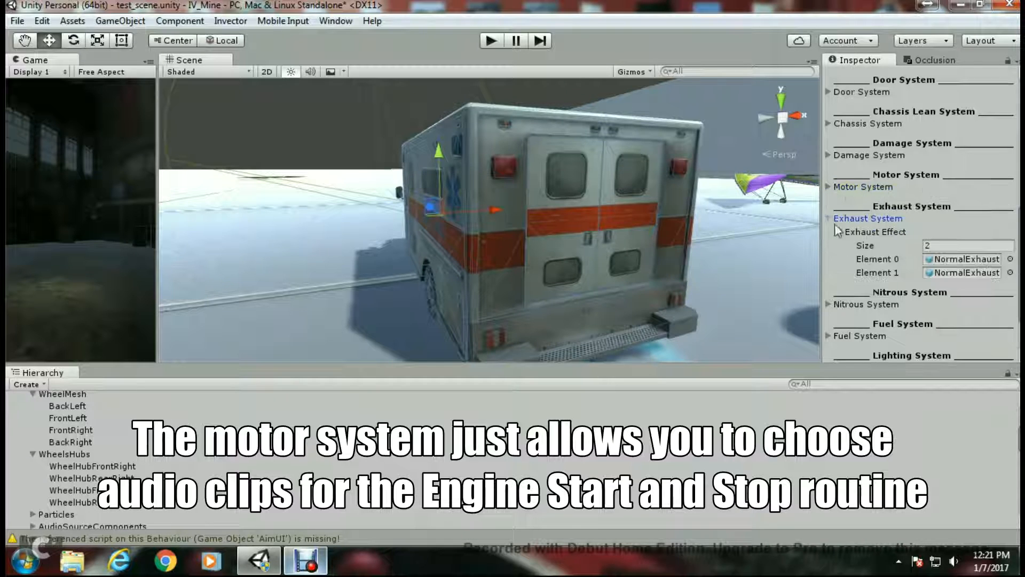
scroll(971, 240, down, 2)
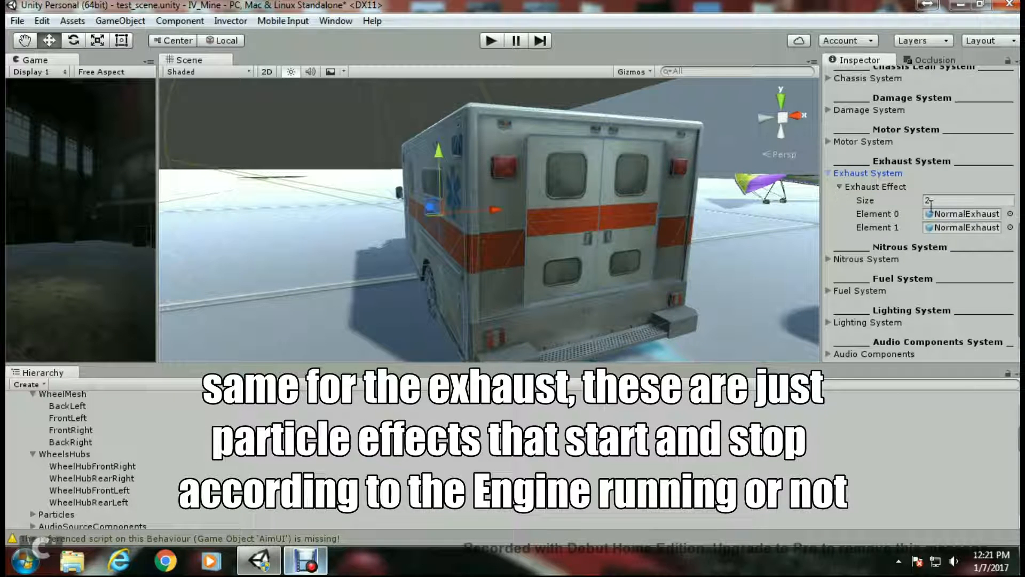
click(950, 214)
click(953, 227)
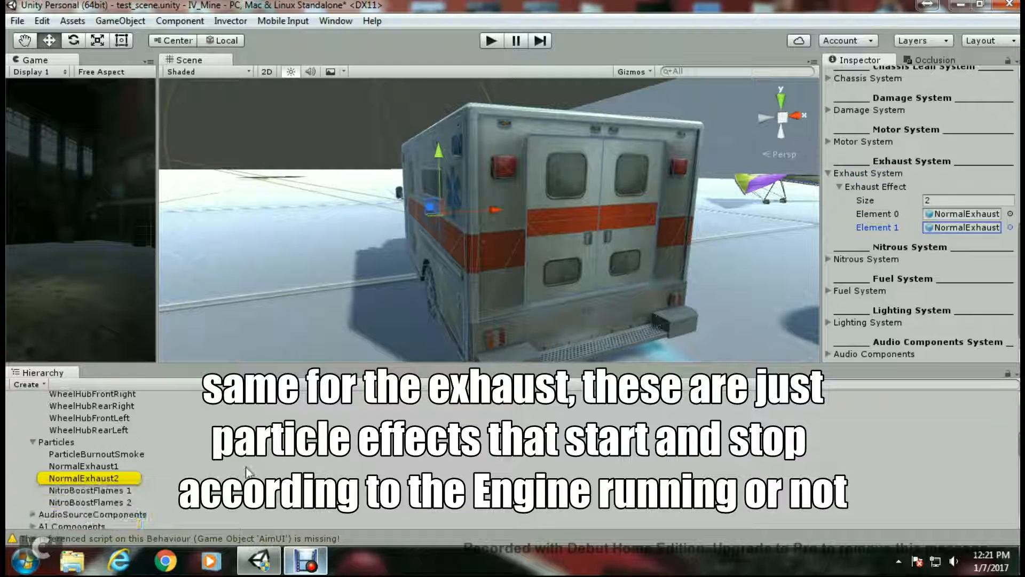
click(828, 173)
- Inspect the Nitrous System's Nitro FX elements and boost settings, then collapse it
click(829, 228)
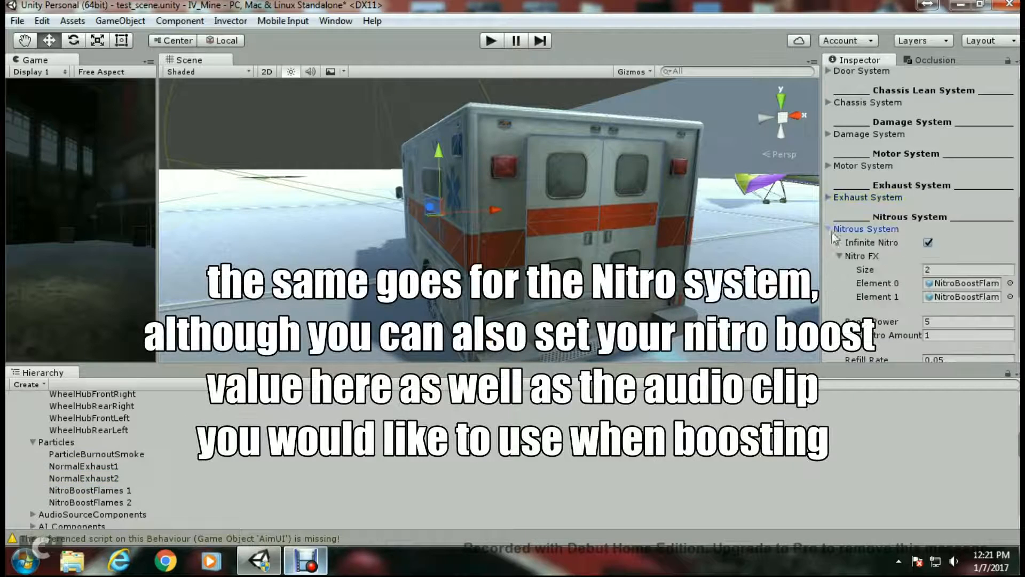
scroll(883, 260, down, 2)
click(956, 238)
click(945, 252)
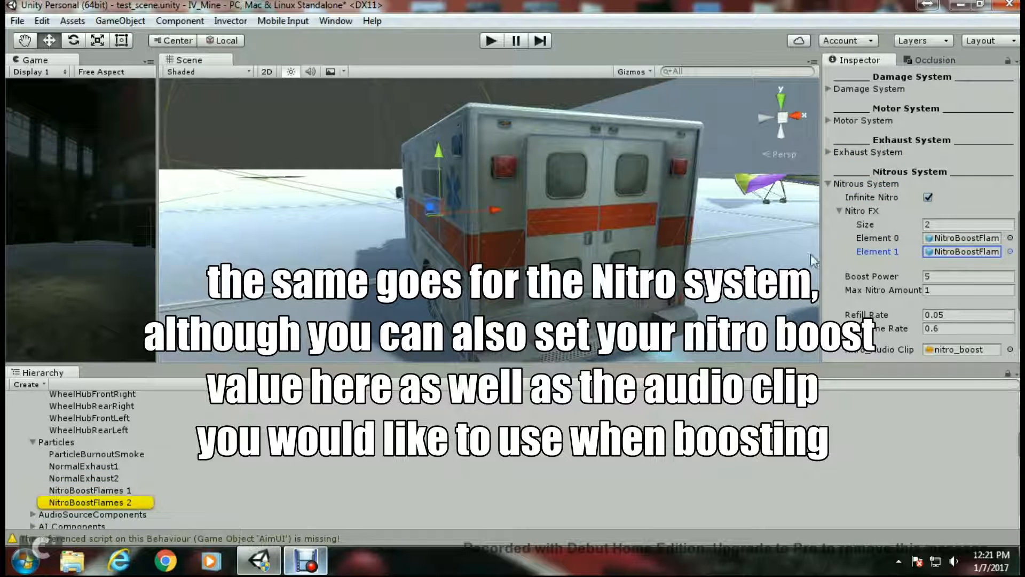
click(838, 210)
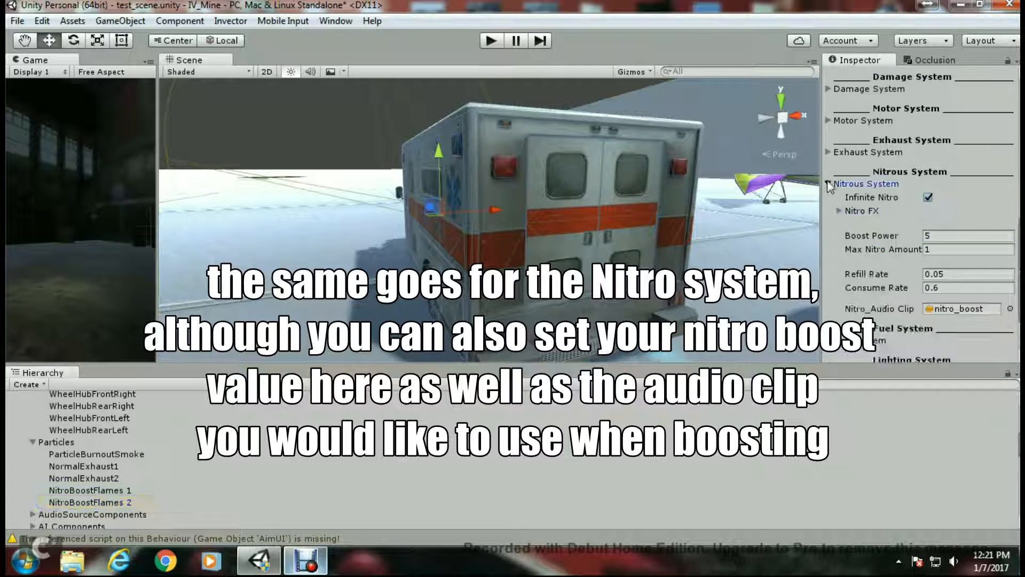
click(829, 183)
- Enable Infinite Fuel in the Fuel System and collapse it
click(829, 261)
scroll(865, 266, down, 2)
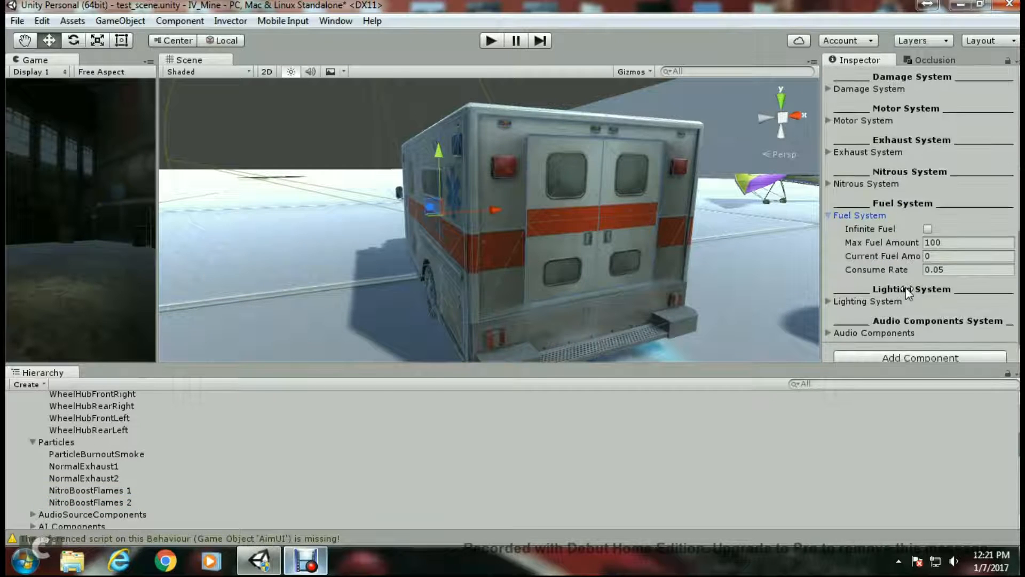
click(927, 229)
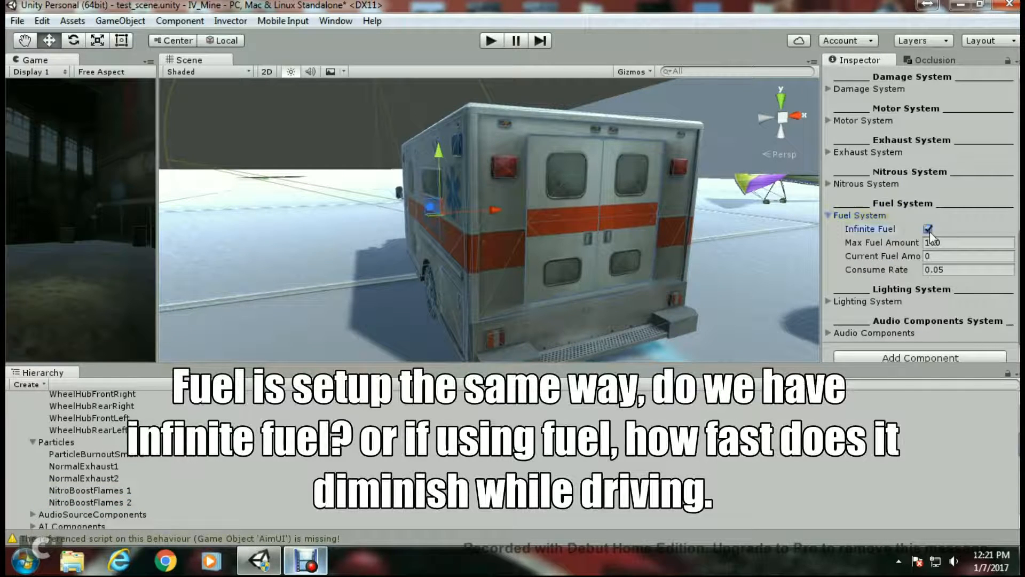
click(829, 215)
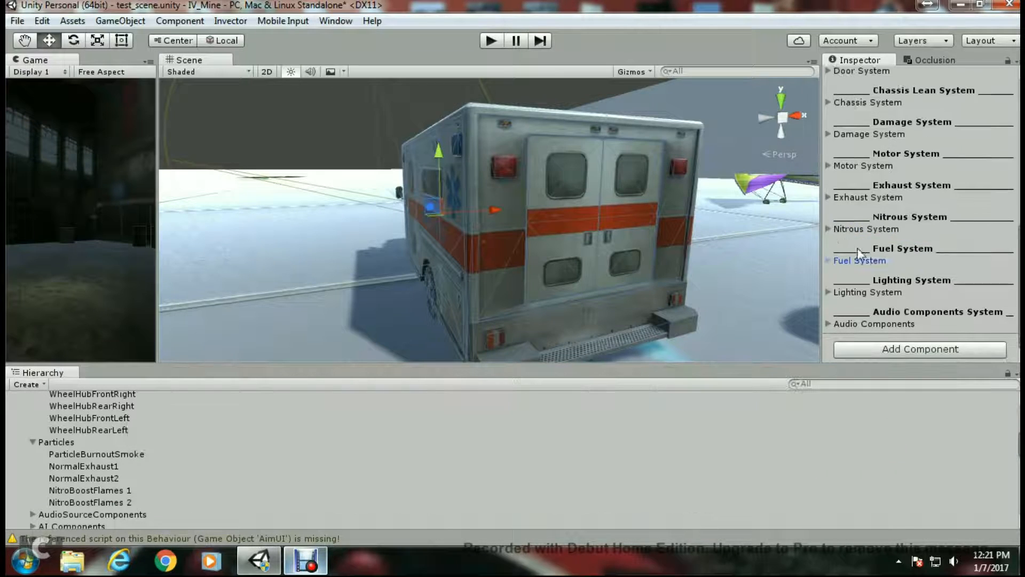
- Expand the Lighting System's Vehicle Lights and locate each of its six light elements in the hierarchy
click(827, 292)
scroll(875, 261, down, 4)
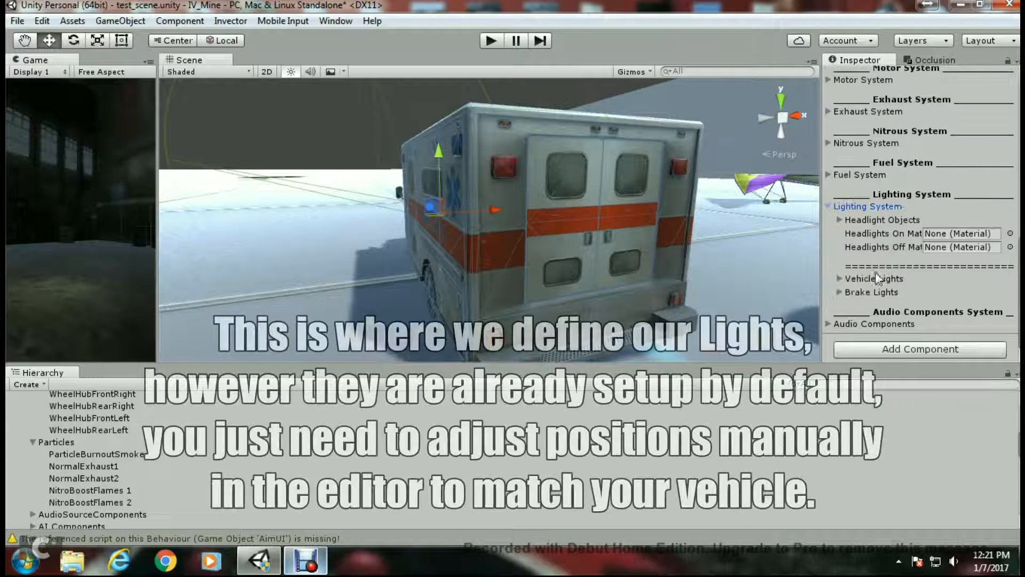
click(839, 278)
scroll(902, 285, down, 3)
click(963, 215)
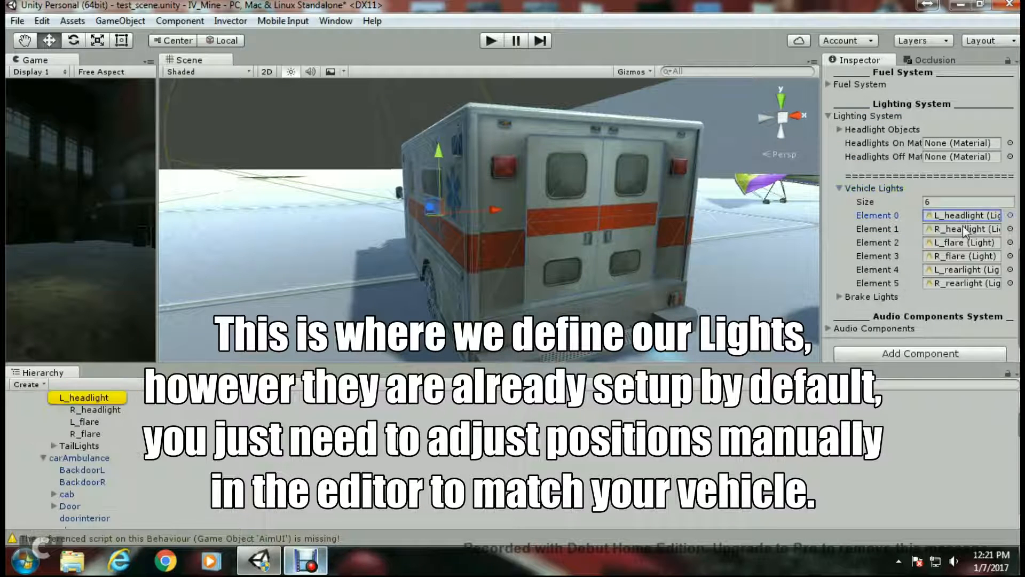
click(963, 229)
click(961, 242)
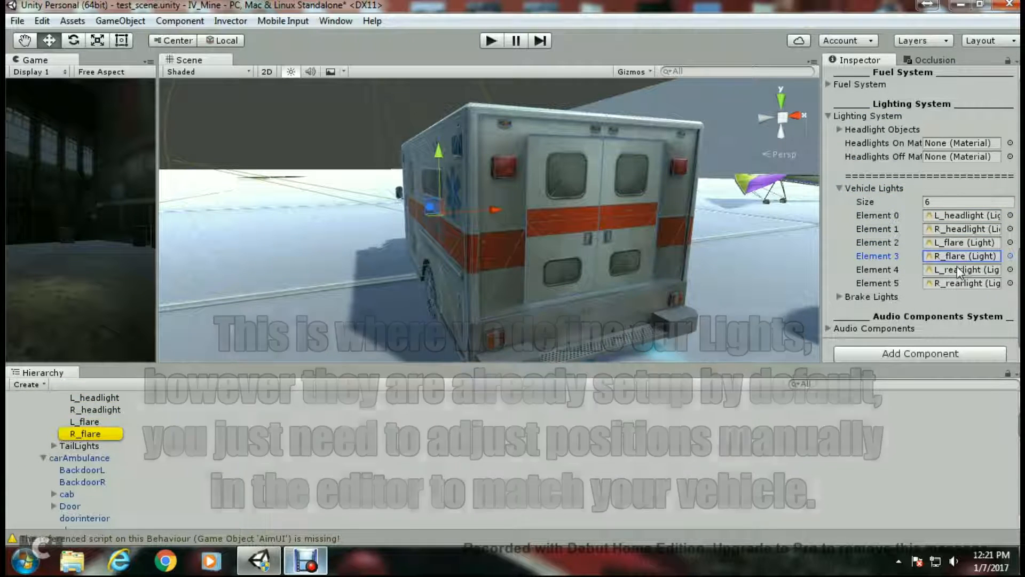
click(957, 269)
click(956, 283)
scroll(134, 468, up, 1)
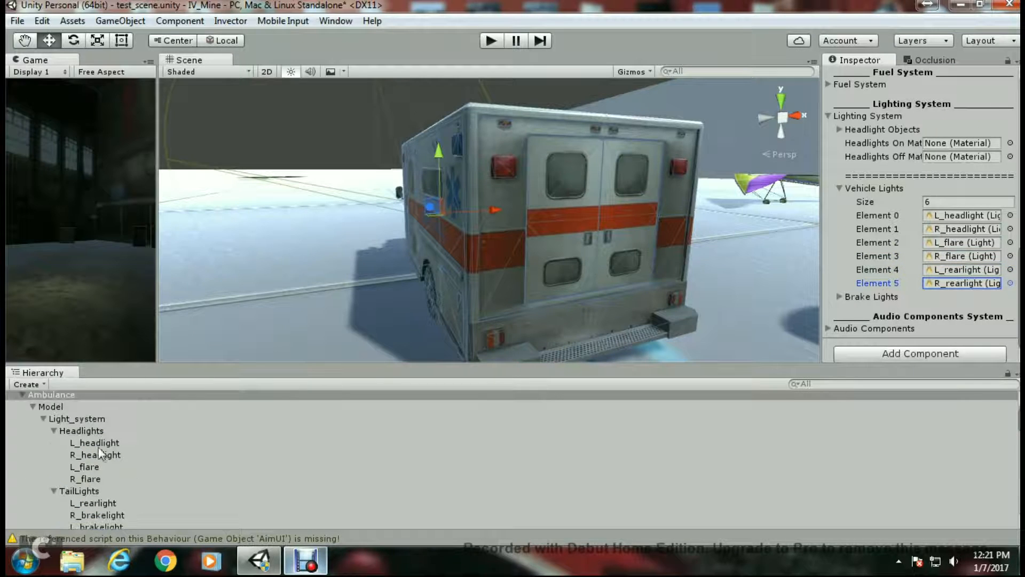
- Raise the Headlights group to Y 3.5 to align it with the ambulance's front lamps
click(87, 431)
right_drag(478, 257, 624, 204)
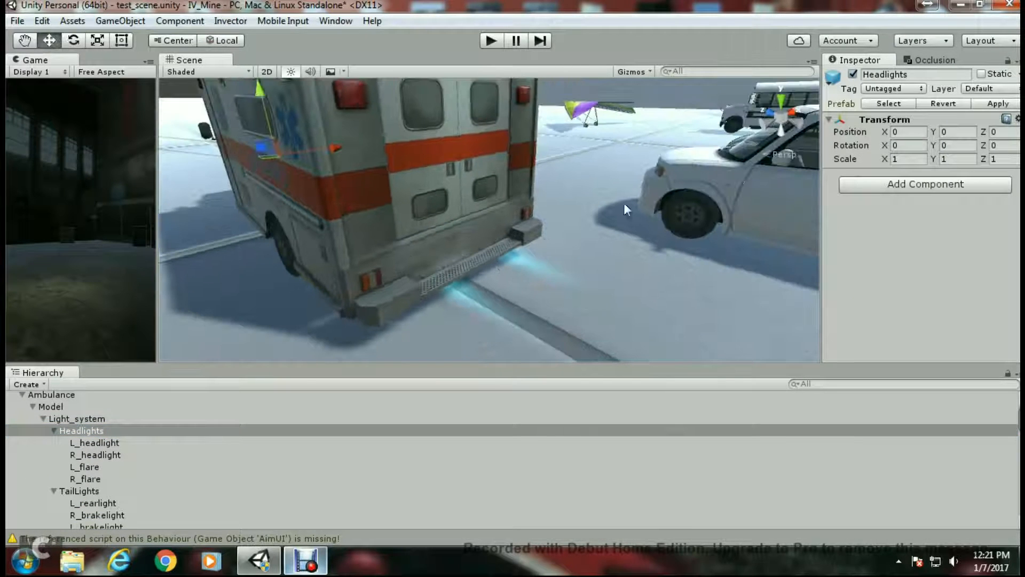
click(789, 103)
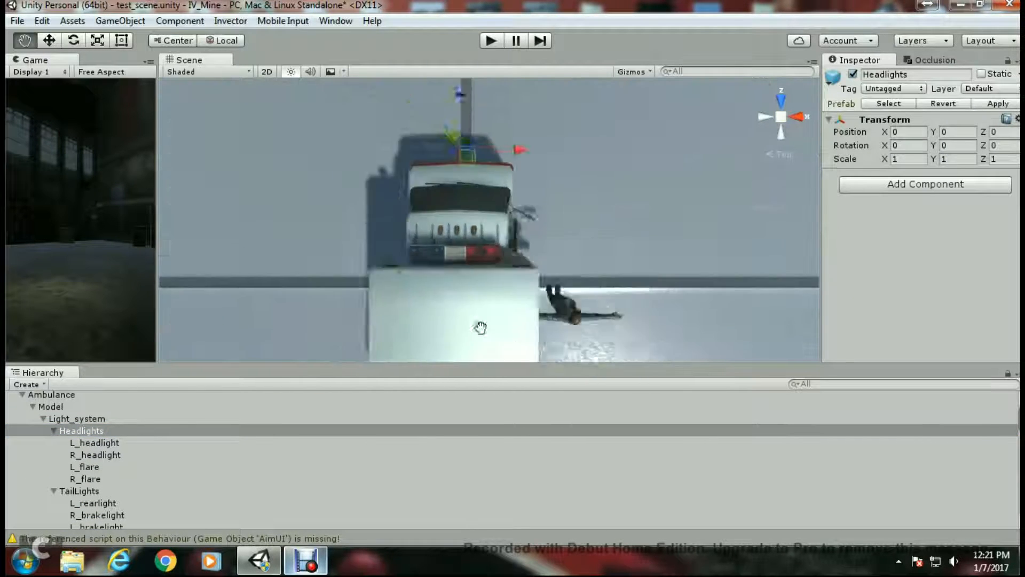
click(764, 116)
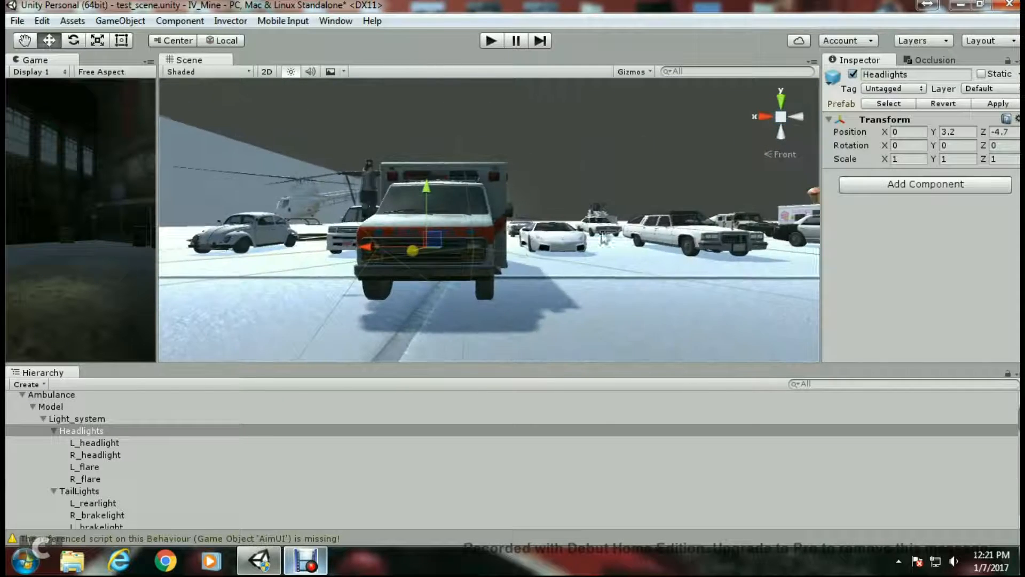
middle_drag(571, 260, 663, 233)
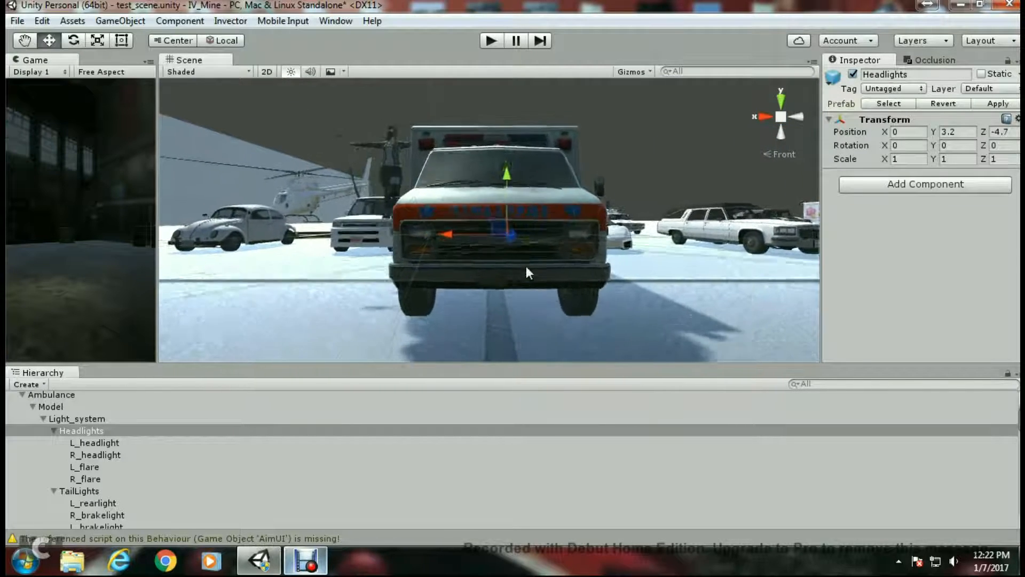
scroll(527, 266, up, 4)
middle_drag(444, 265, 337, 252)
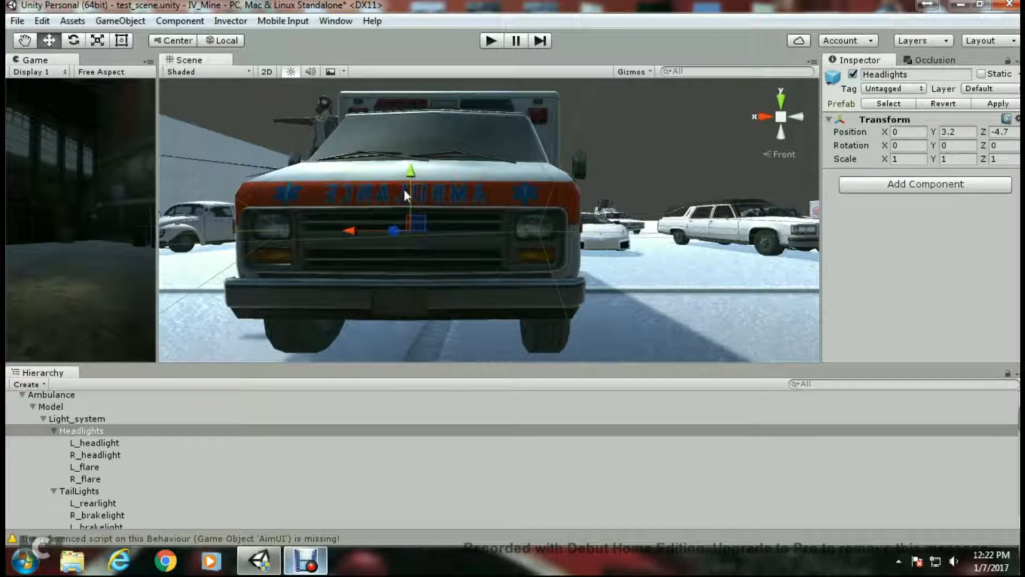
drag(411, 174, 415, 171)
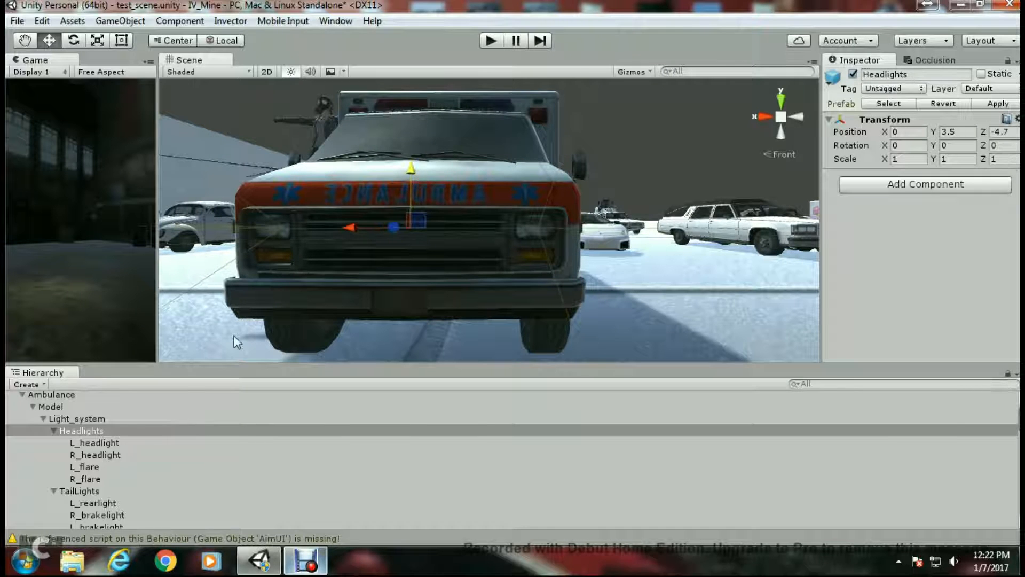
- Move L_headlight and L_flare together to X 10.77 over the left front lamp, then select the right headlight pair
click(109, 445)
ctrl+click(98, 467)
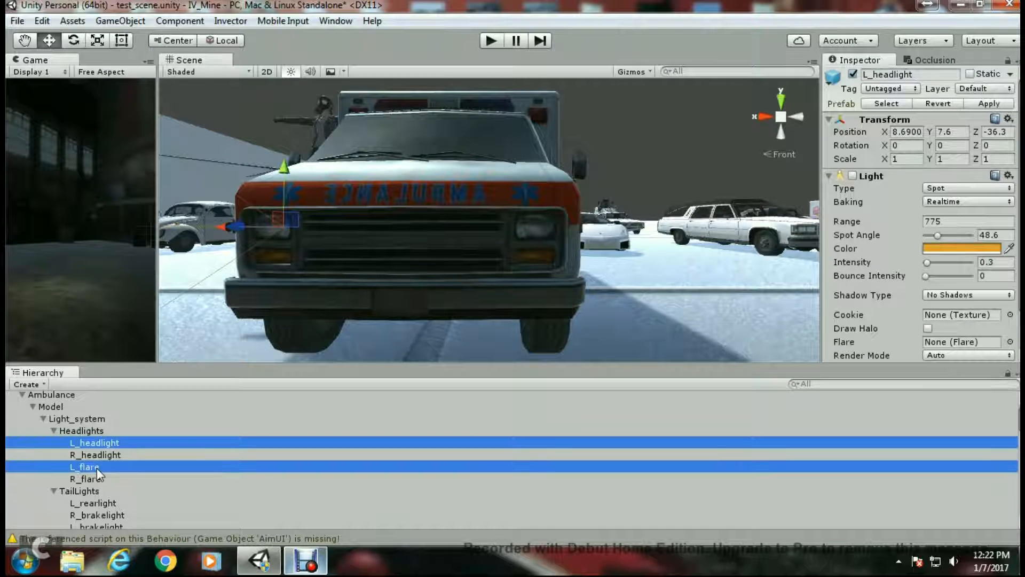
middle_drag(429, 285, 542, 262)
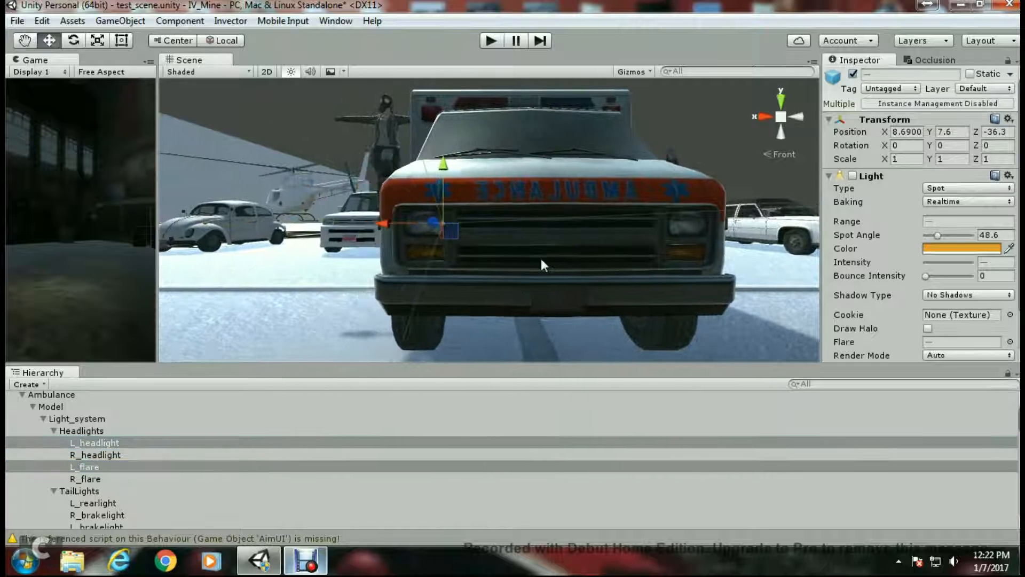
drag(387, 224, 364, 228)
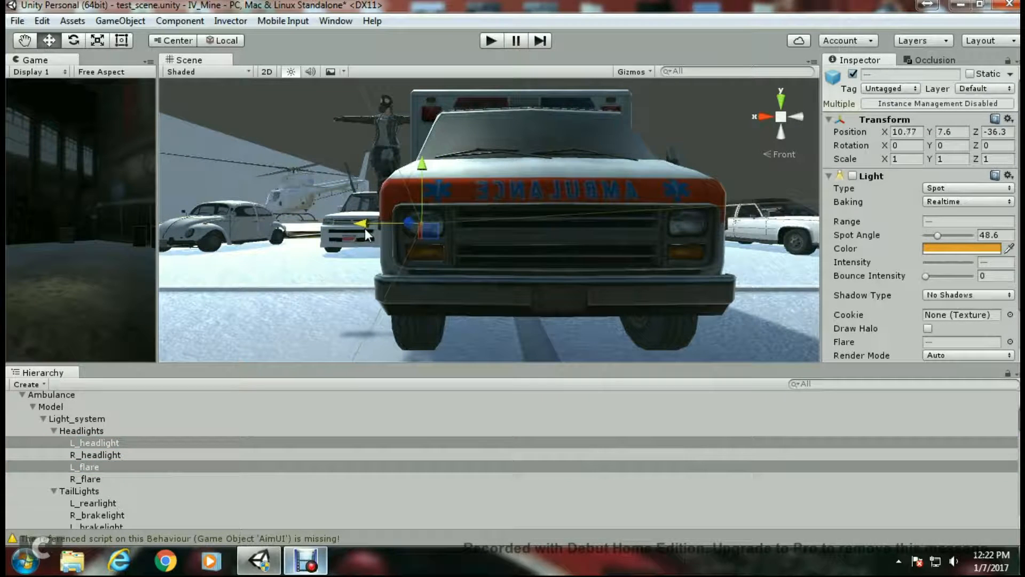
click(107, 454)
ctrl+click(99, 478)
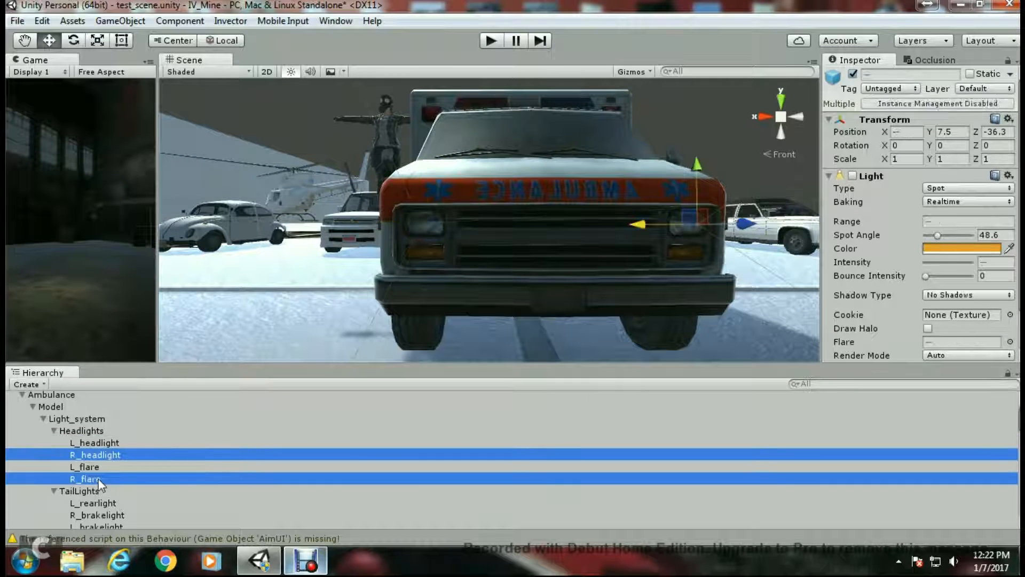
- Reposition the TailLights group to Z -15.8 and Y -4.02 at the ambulance's rear
double_click(79, 491)
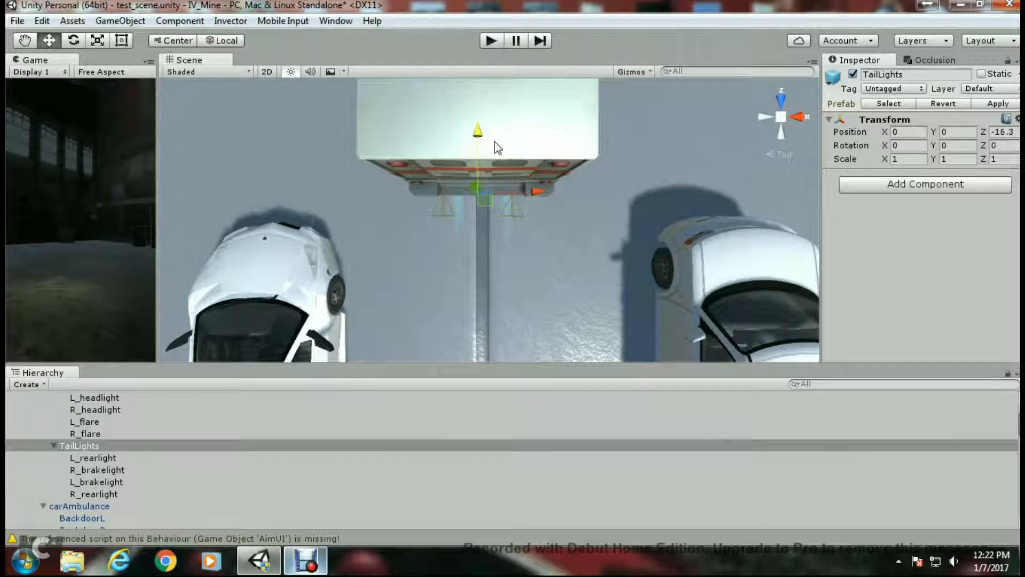
drag(493, 142, 482, 145)
click(778, 136)
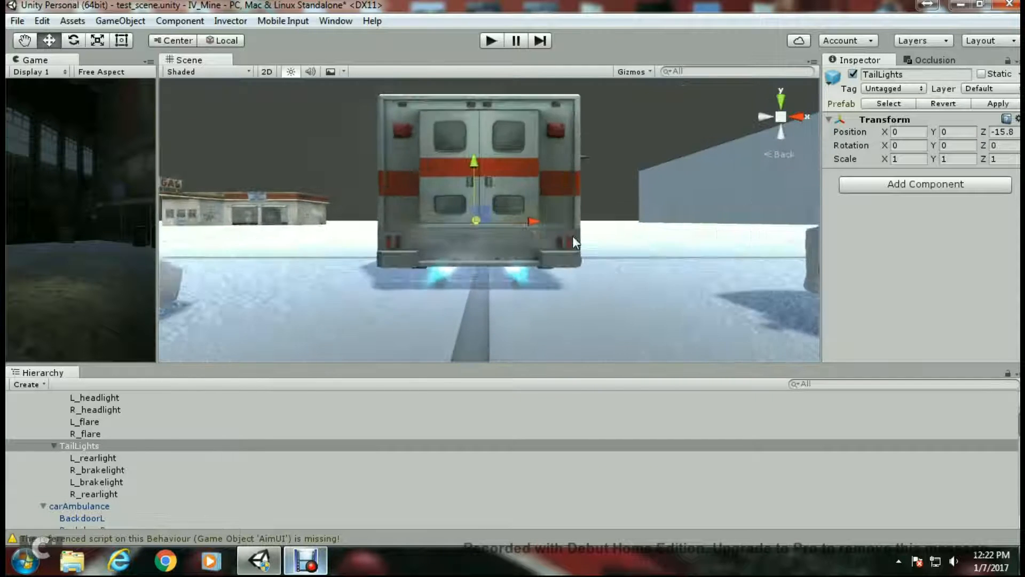
scroll(511, 247, up, 2)
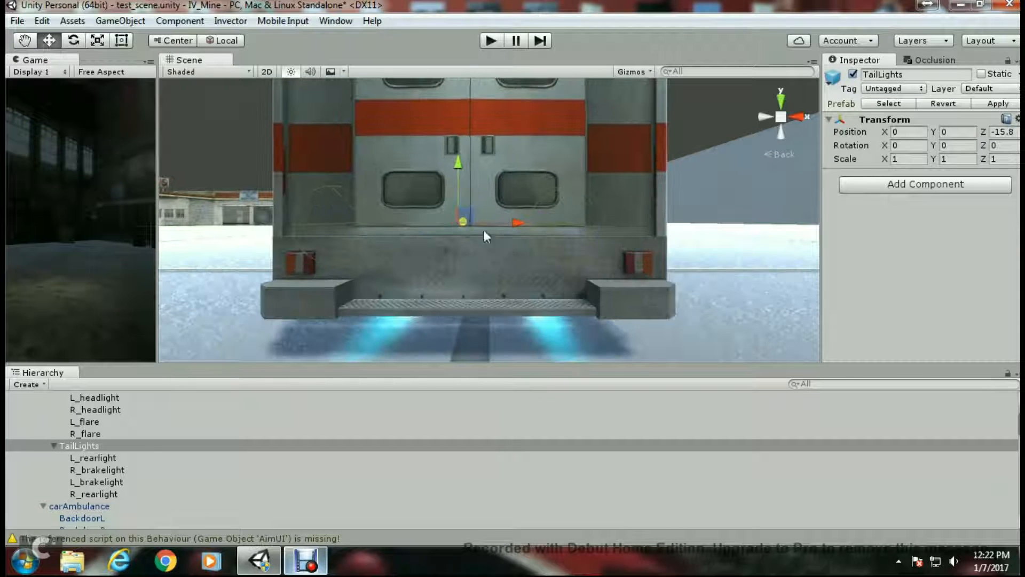
drag(461, 177, 458, 212)
click(781, 101)
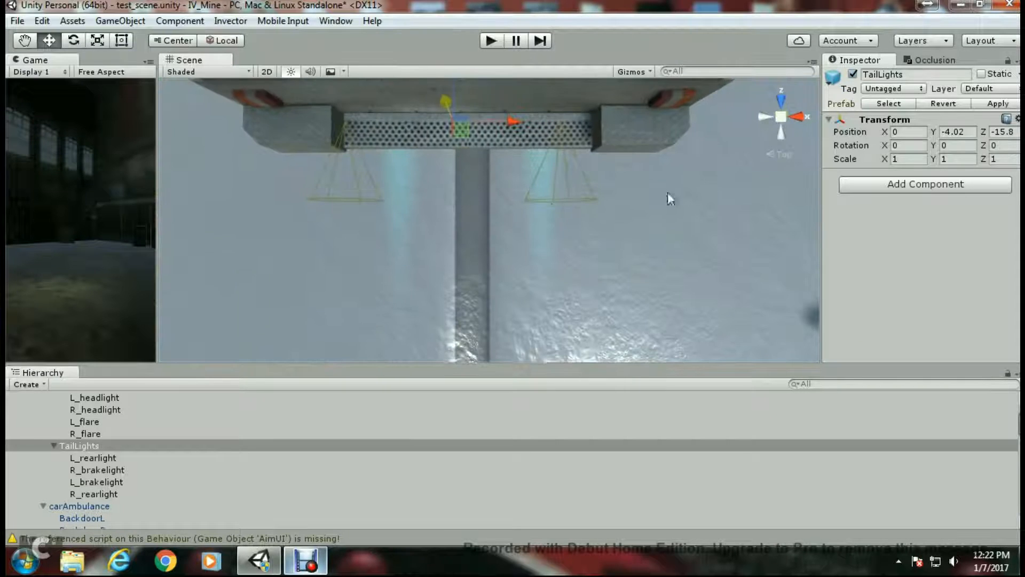
- Collapse the Lighting System, review the Audio Components assignments, and expand the Ambulance hierarchy
scroll(913, 297, down, 10)
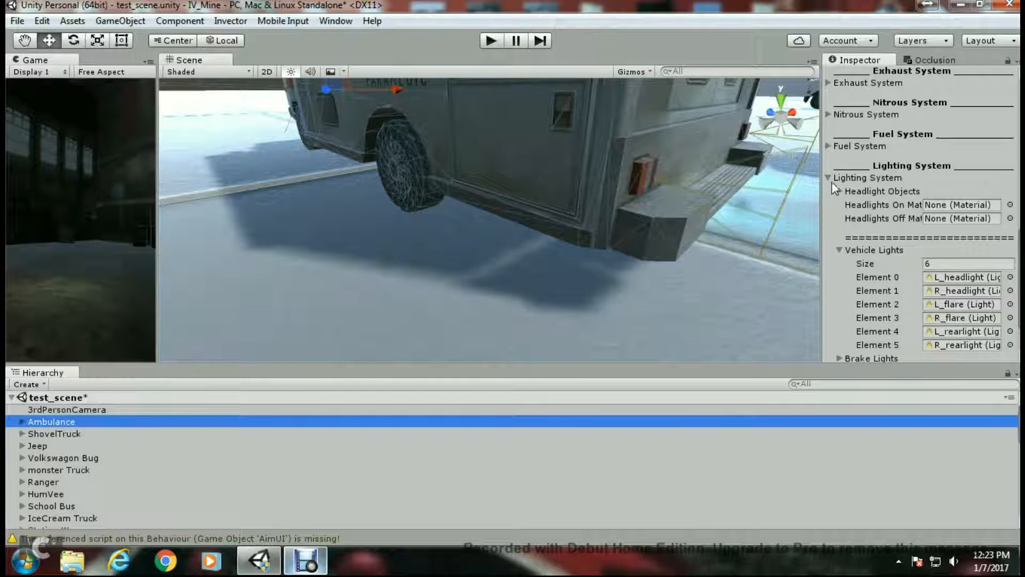
click(829, 177)
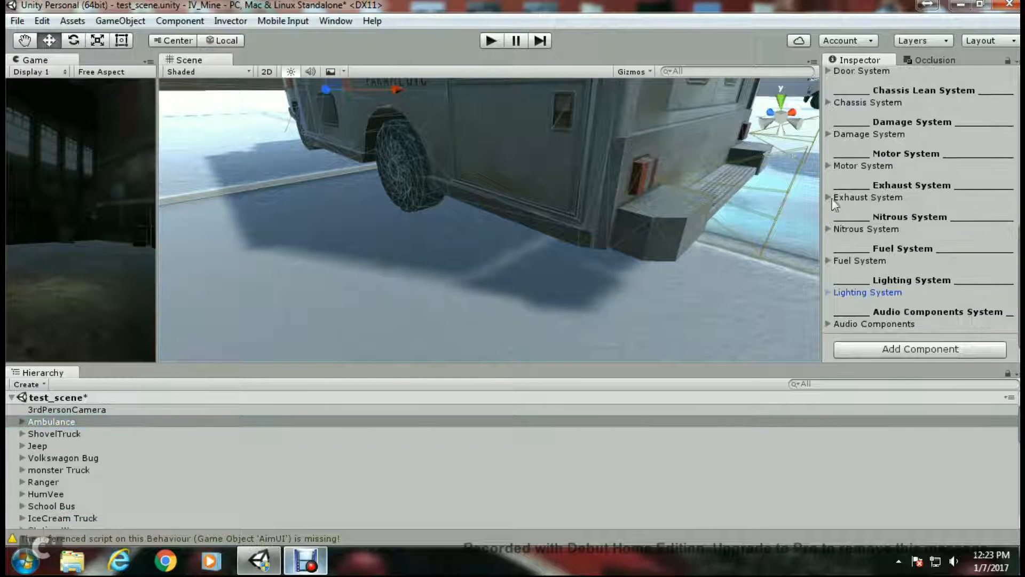
click(829, 322)
scroll(917, 315, down, 4)
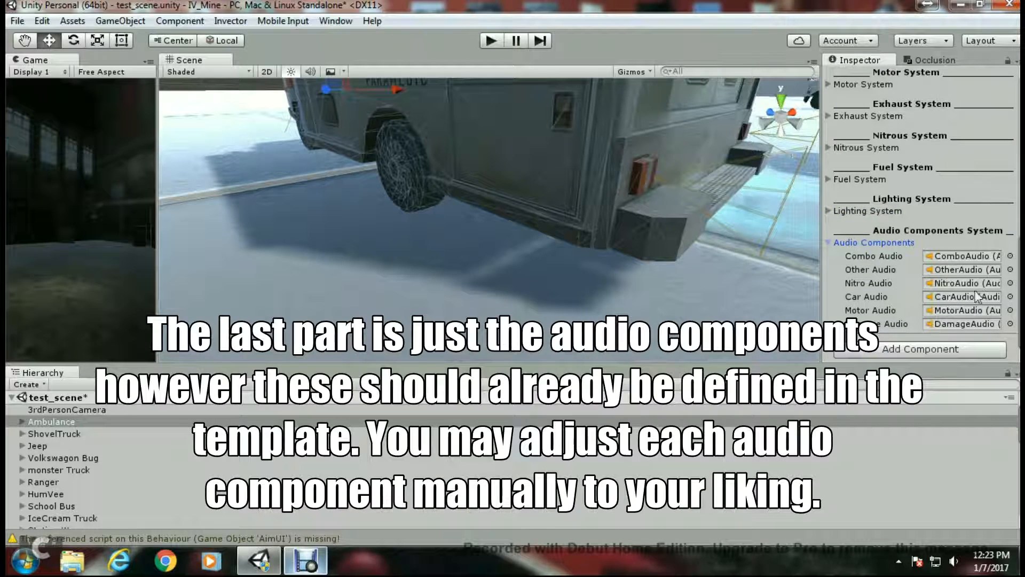
click(21, 421)
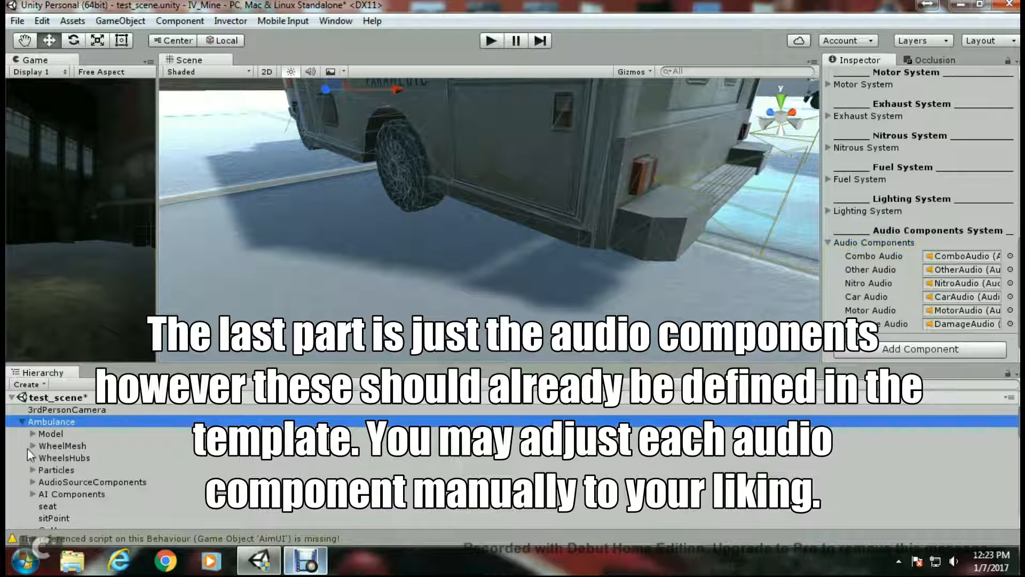
- Inspect the children of the AudioSourceComponents object under the Ambulance, then collapse the Ambulance hierarchy
scroll(42, 461, down, 2)
click(31, 435)
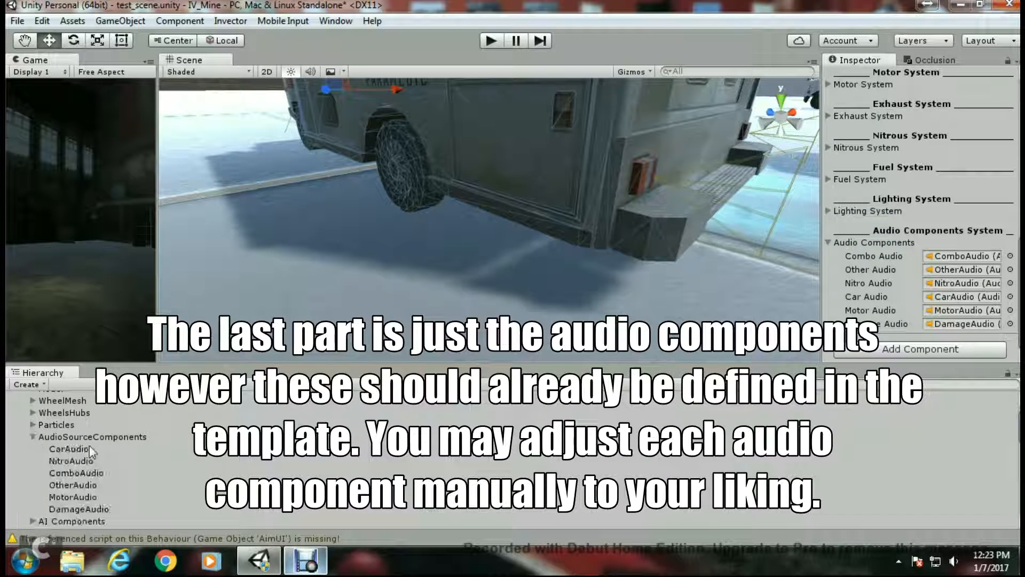
click(34, 437)
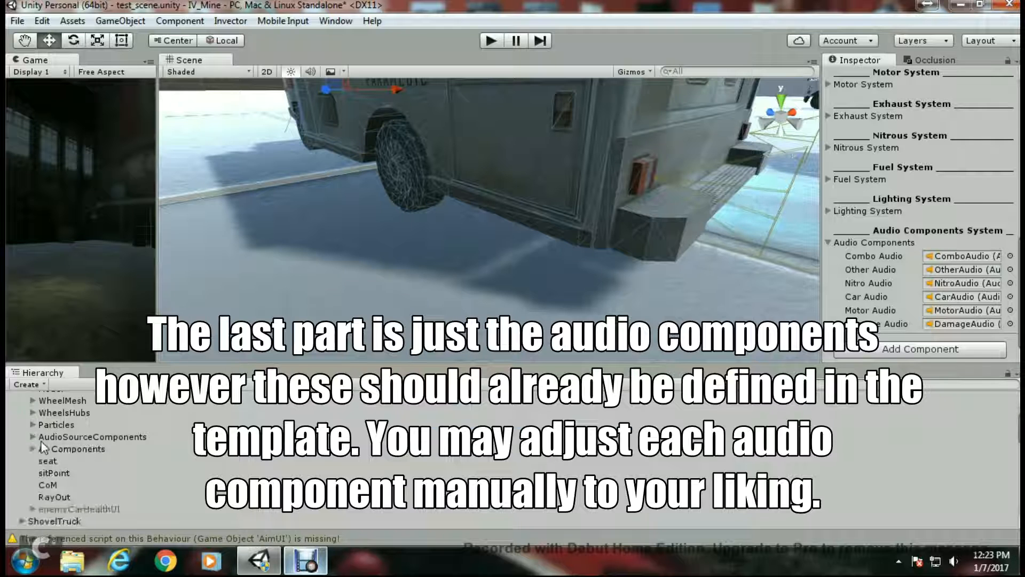
scroll(32, 433, up, 2)
click(21, 421)
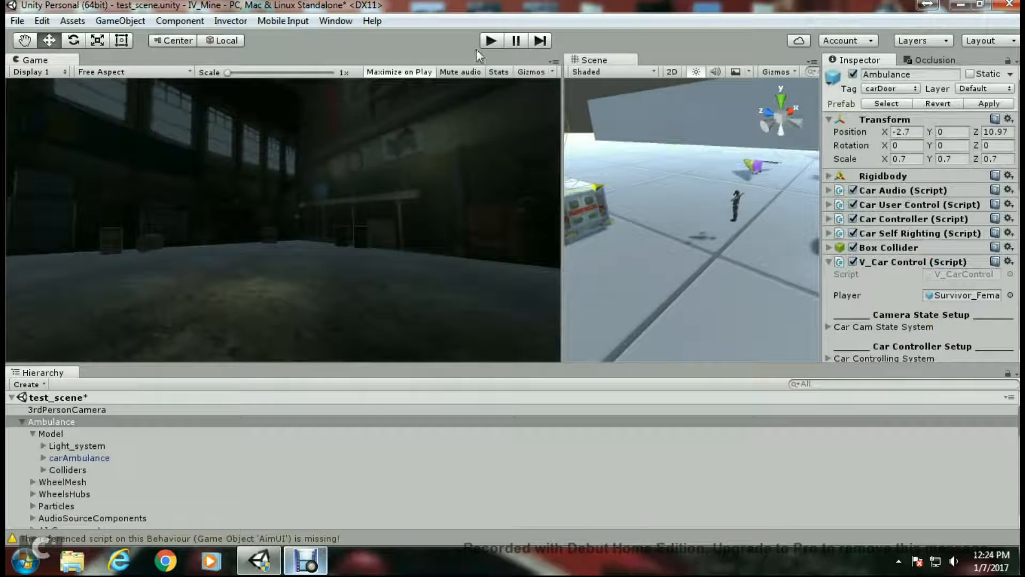
- Enter Play mode, walk the character up to the ambulance and get into it
click(491, 46)
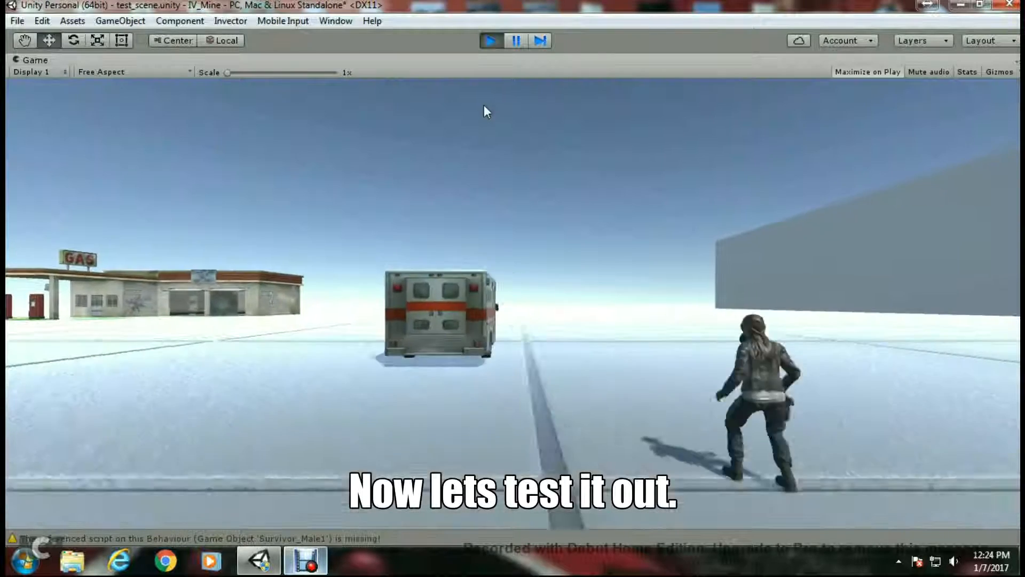
key(w)
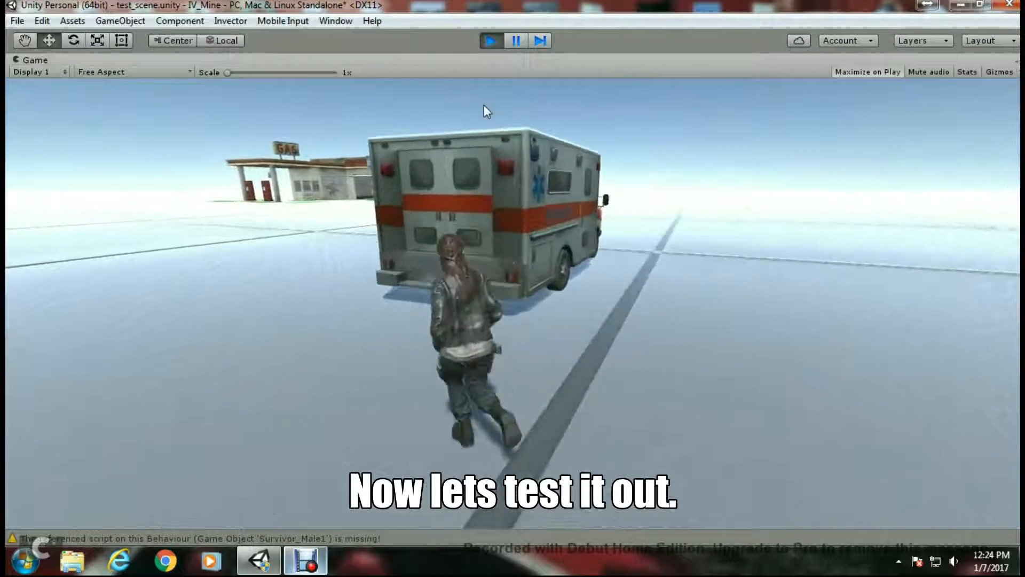
key(w)
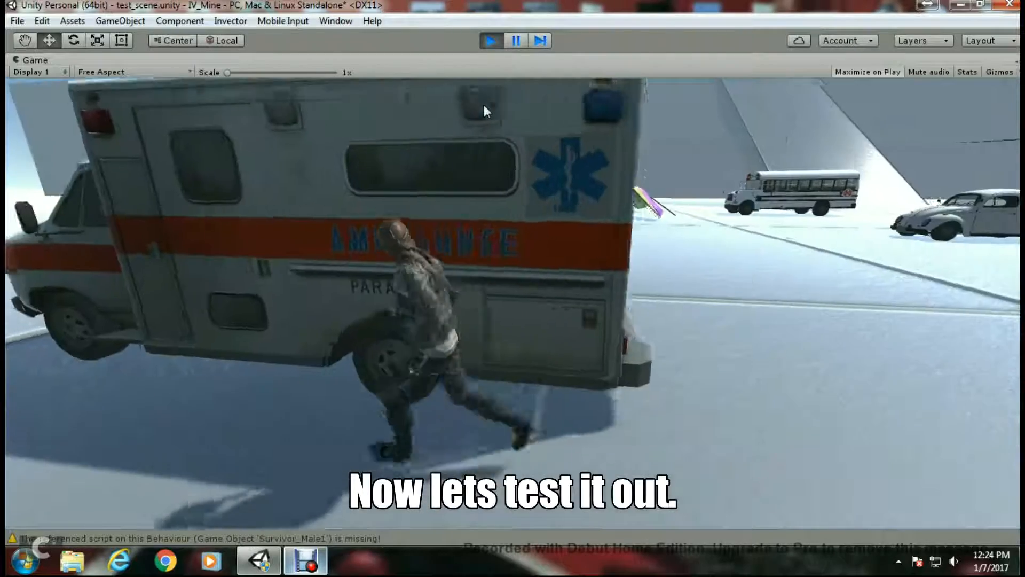
key(w)
key(e)
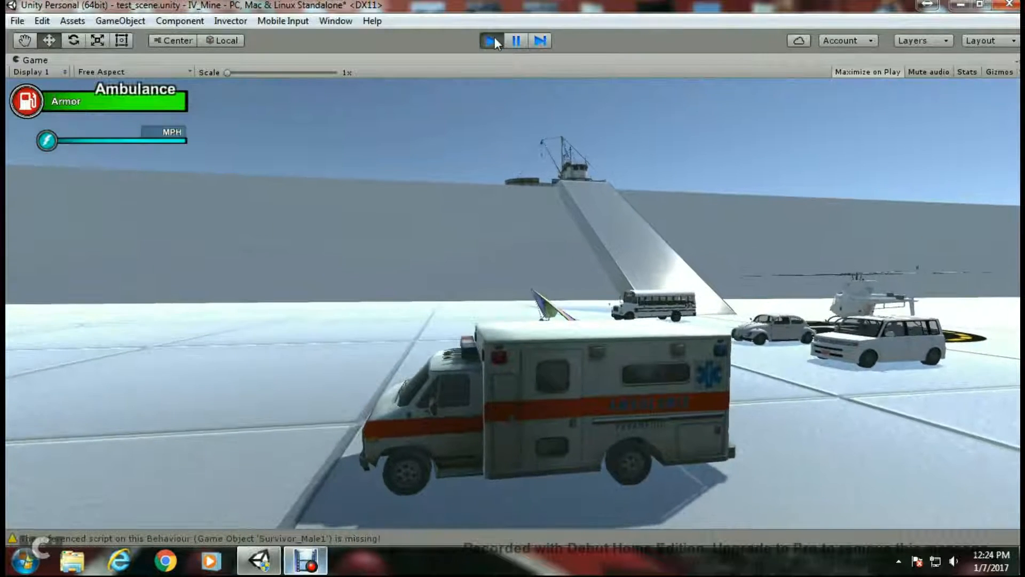
- Accelerate the ambulance forward across the test ground to check its driving
key(w)
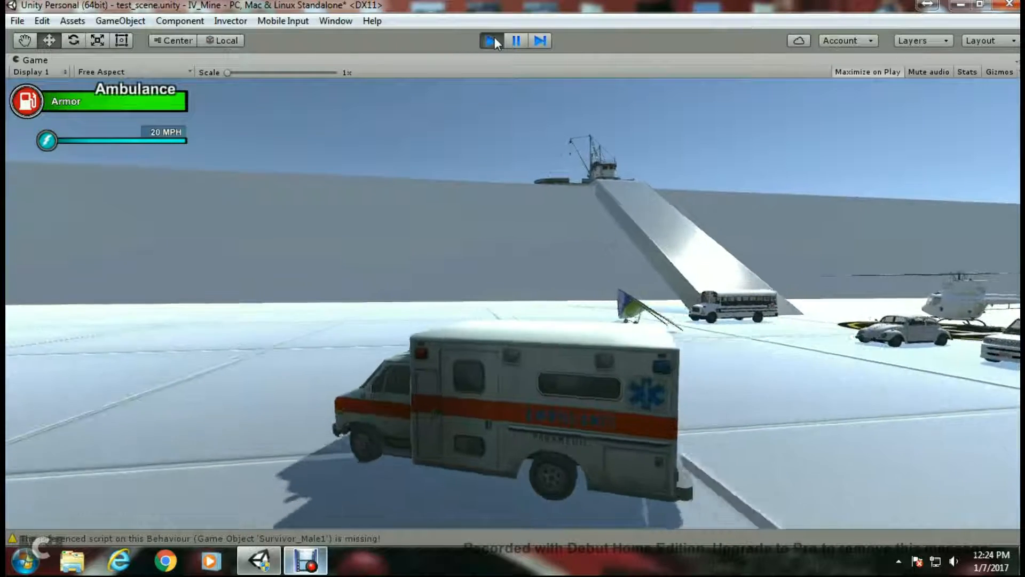
key(w)
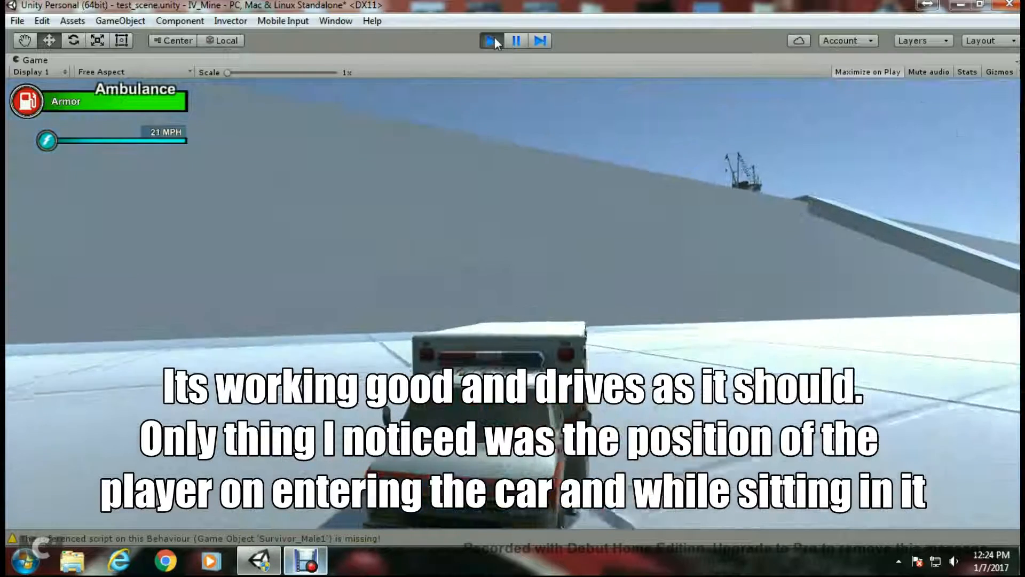
key(w)
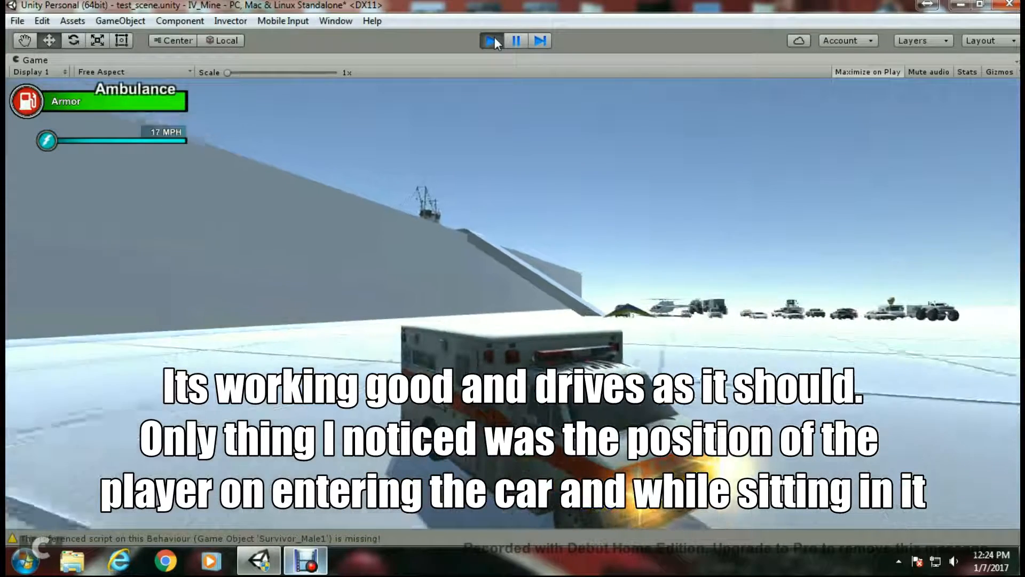
key(w)
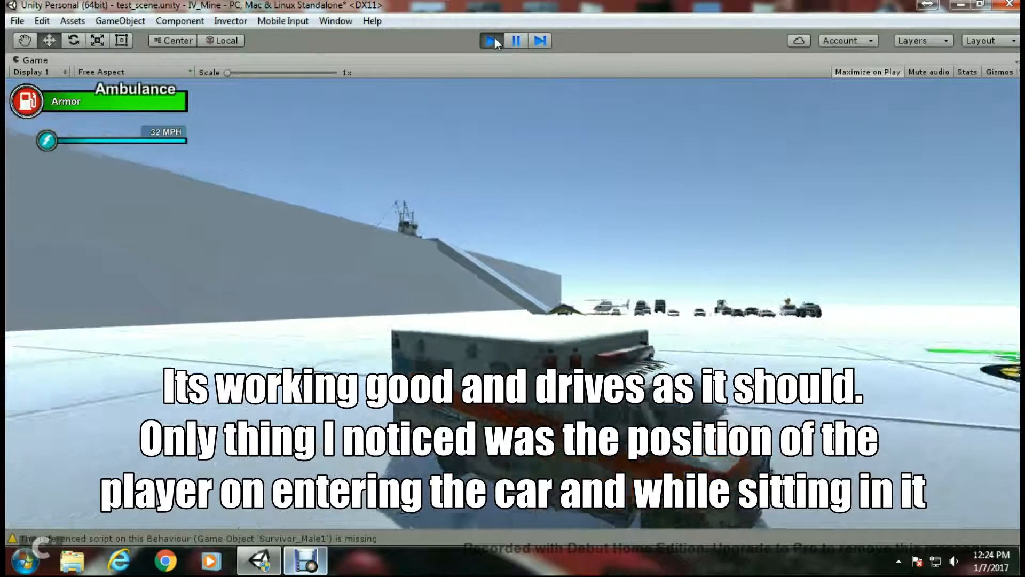
key(w)
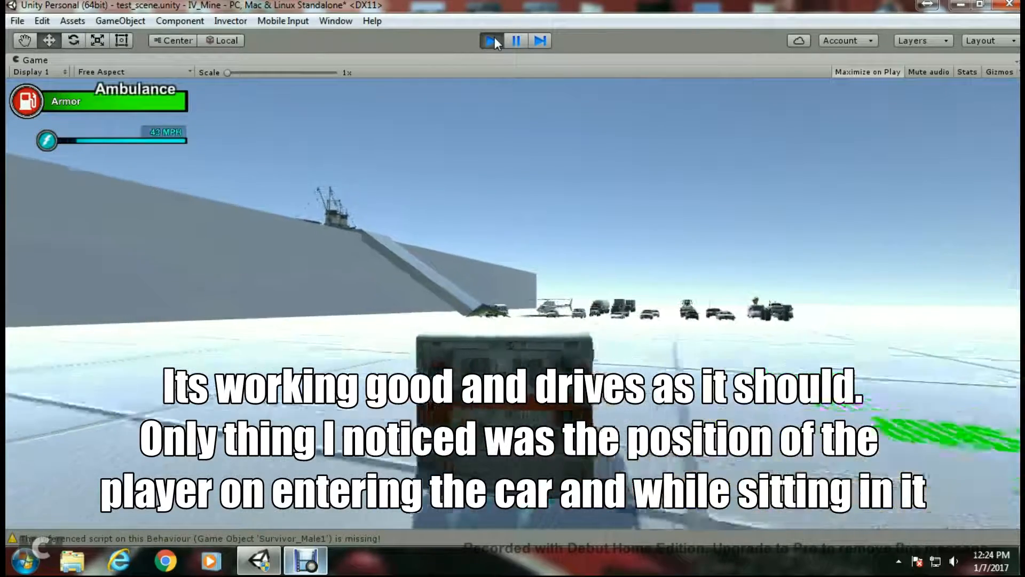
key(w)
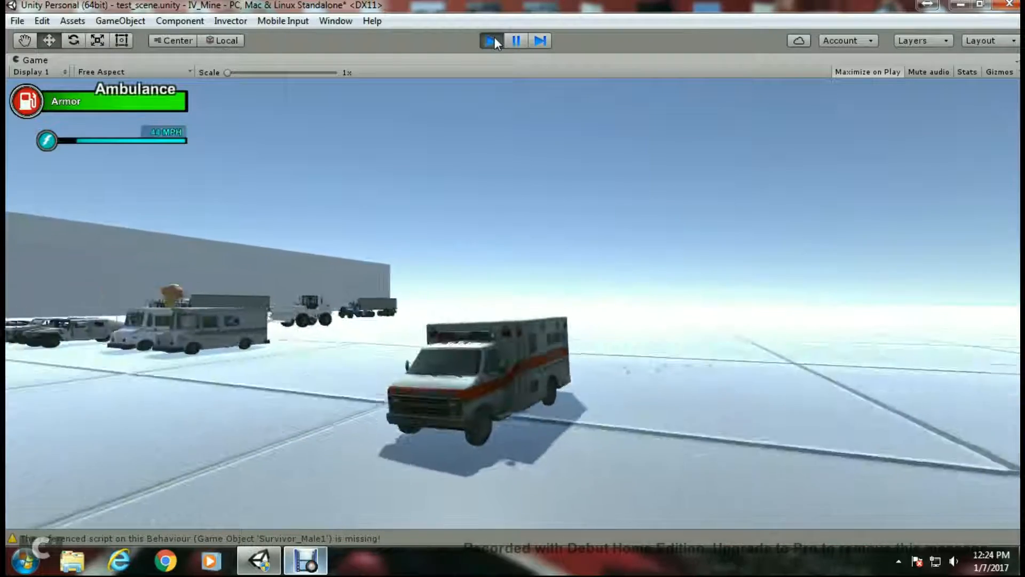
key(w)
- Steer the ambulance in turns around the gas station and parked vehicles while accelerating
key(a)
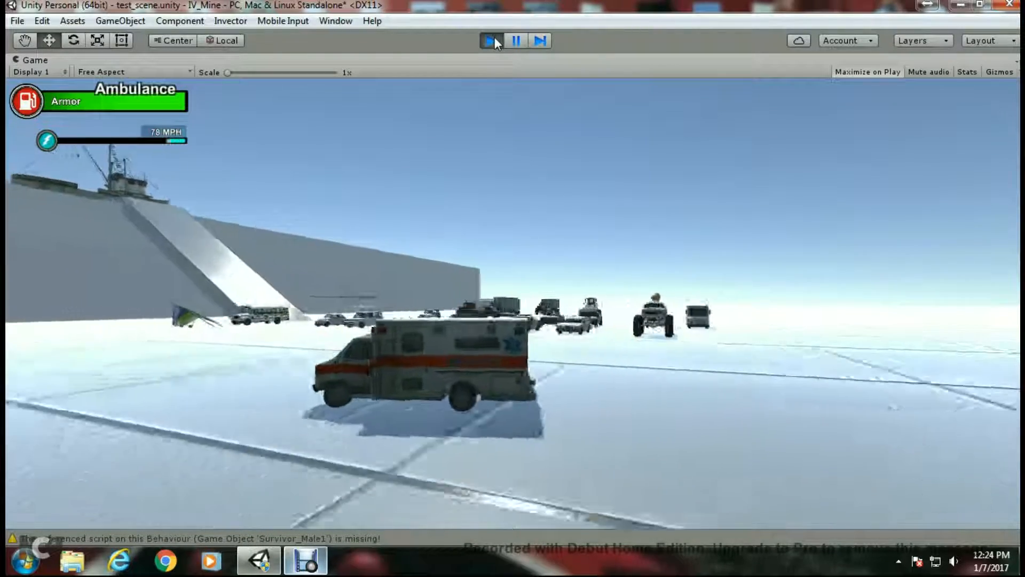
key(a)
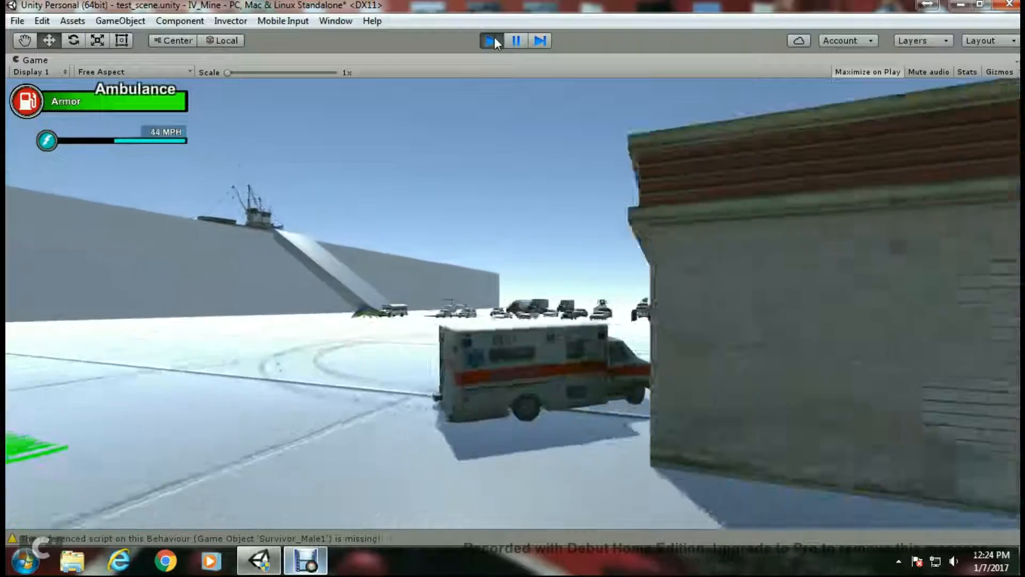
key(w)
key(a)
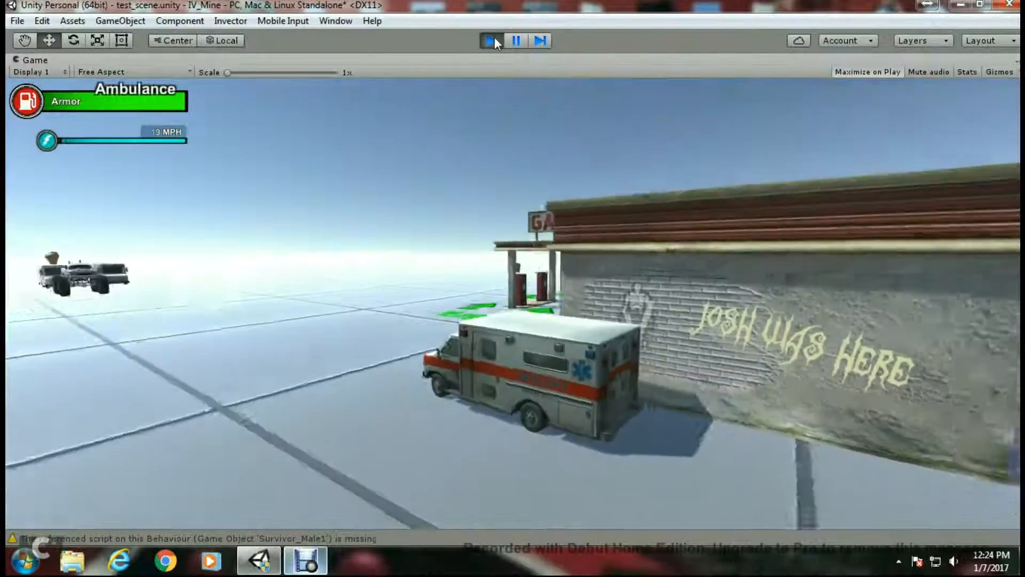
key(w)
key(a)
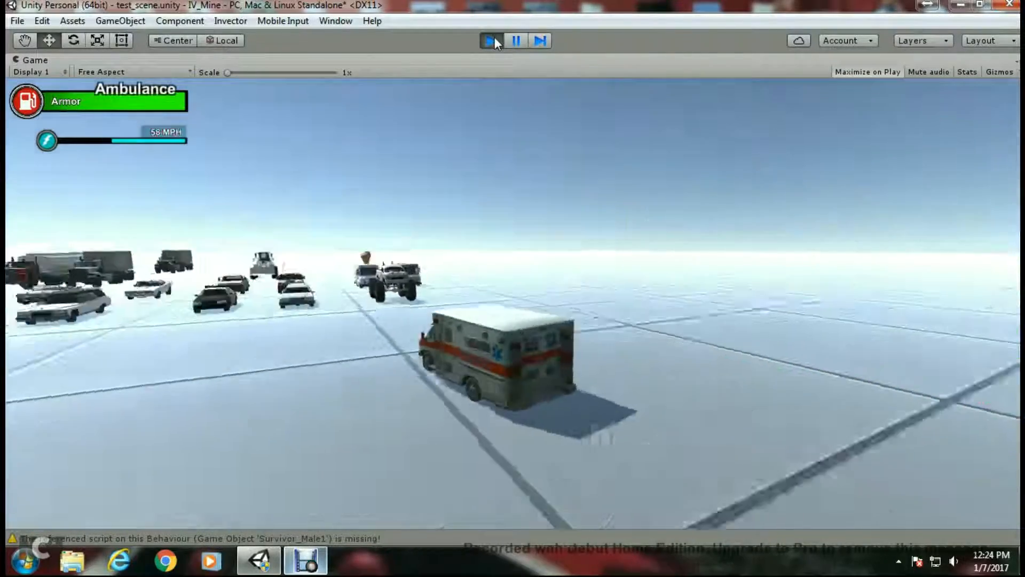
key(w)
key(a)
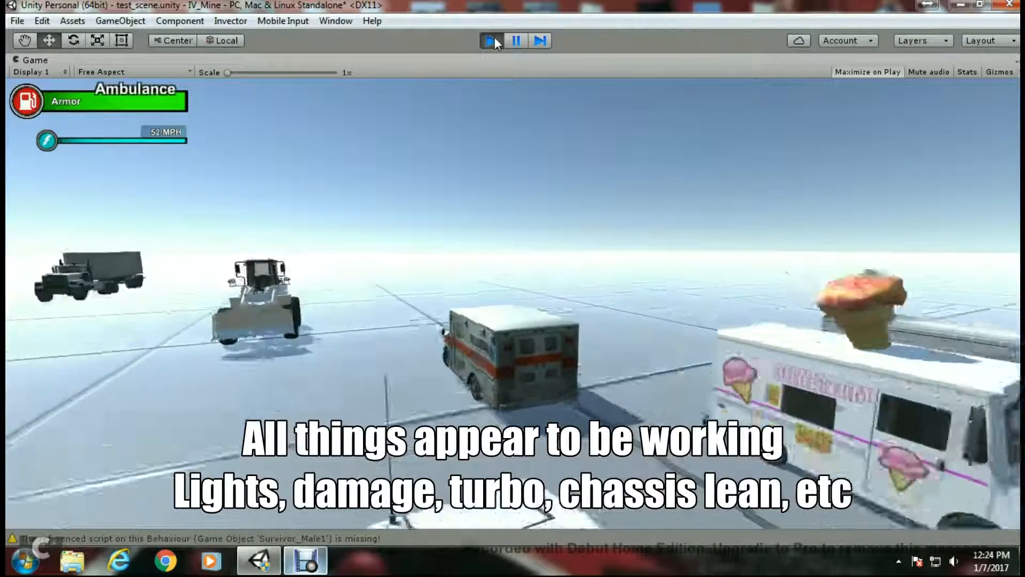
- Reverse and turn the ambulance away from the bulldozer it hit
key(s)
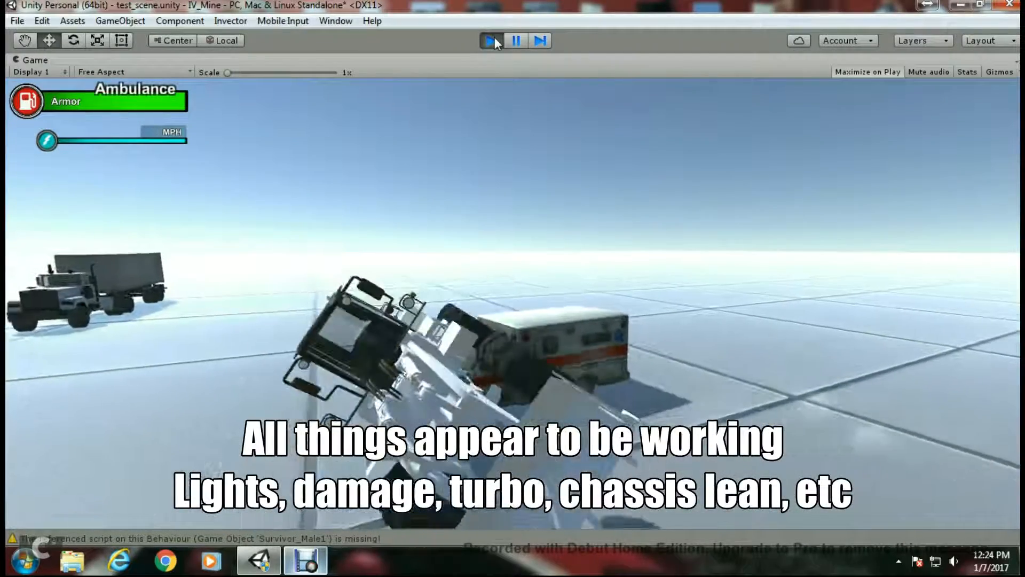
key(s)
key(d)
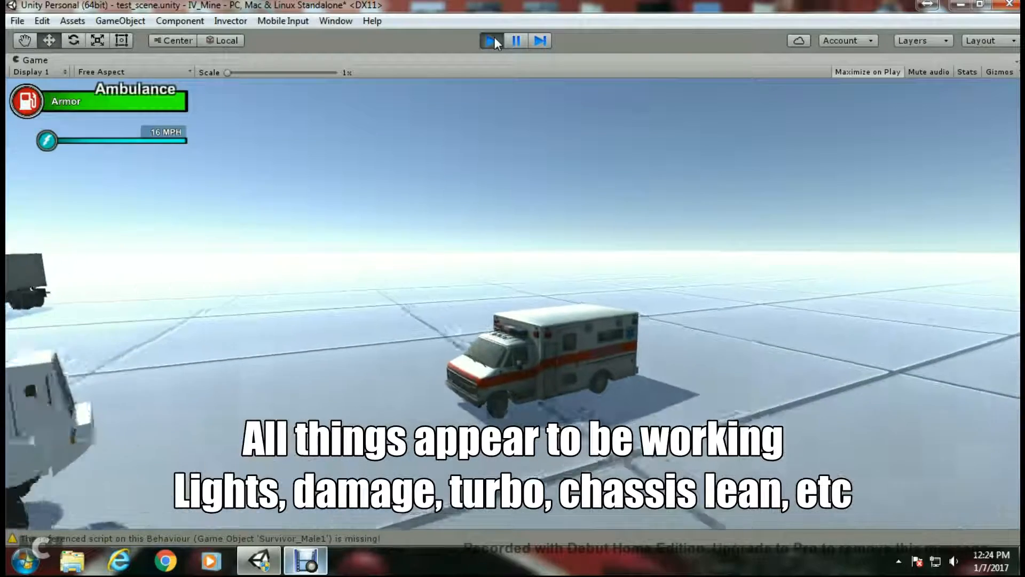
key(s)
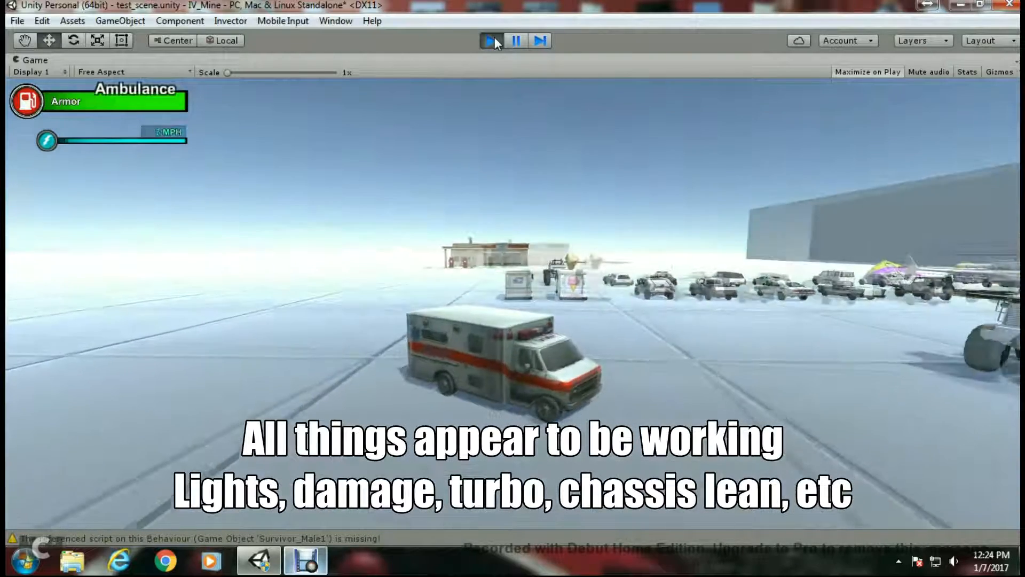